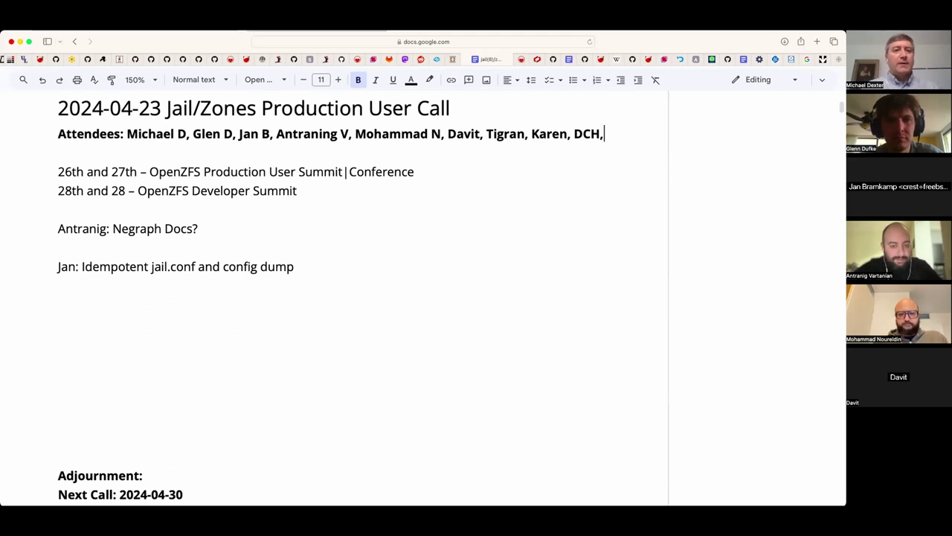
- Change the second date of the OpenZFS Developer Summit line to "29th"
{"action": "left_click", "coordinate": [124, 191]}
{"action": "key", "text": "BackSpace"}
{"action": "type", "text": "9"}
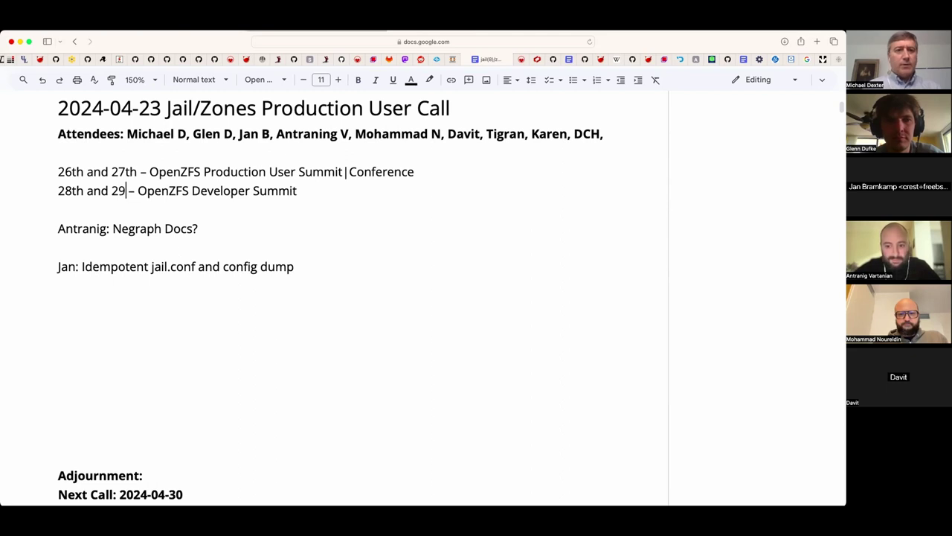
{"action": "type", "text": "th"}
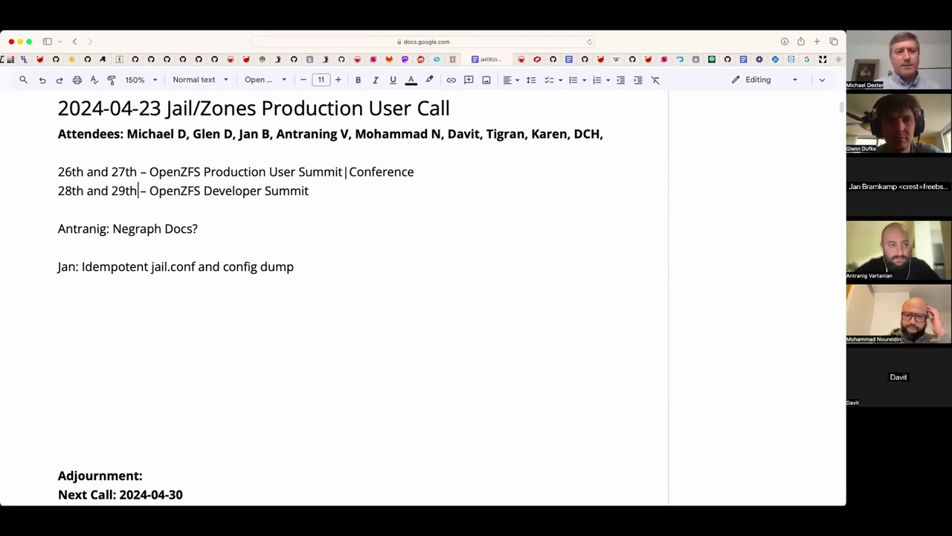
{"action": "left_click", "coordinate": [59, 209]}
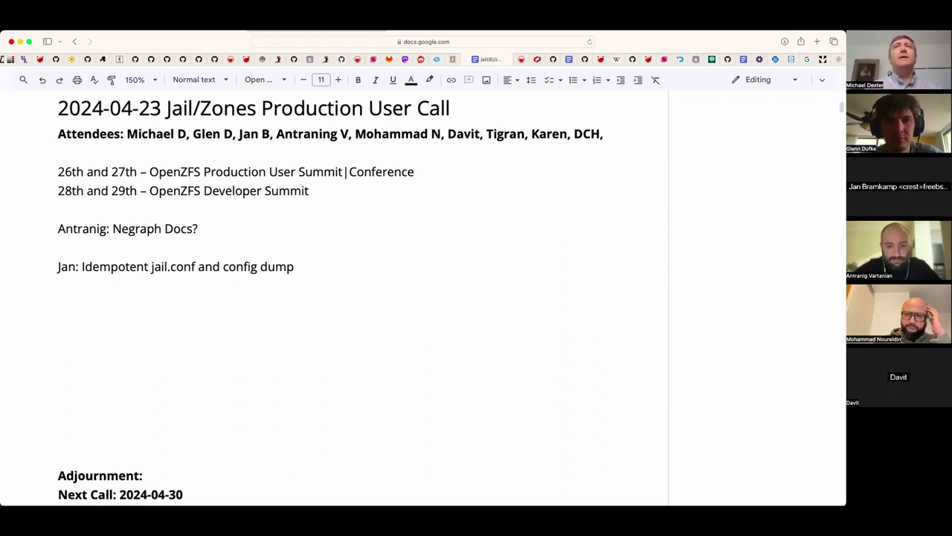
- Move the "Negraph Docs?" agenda item and its blank line below the "Idempotent jail.conf and config dump" item
{"action": "left_click", "coordinate": [136, 229]}
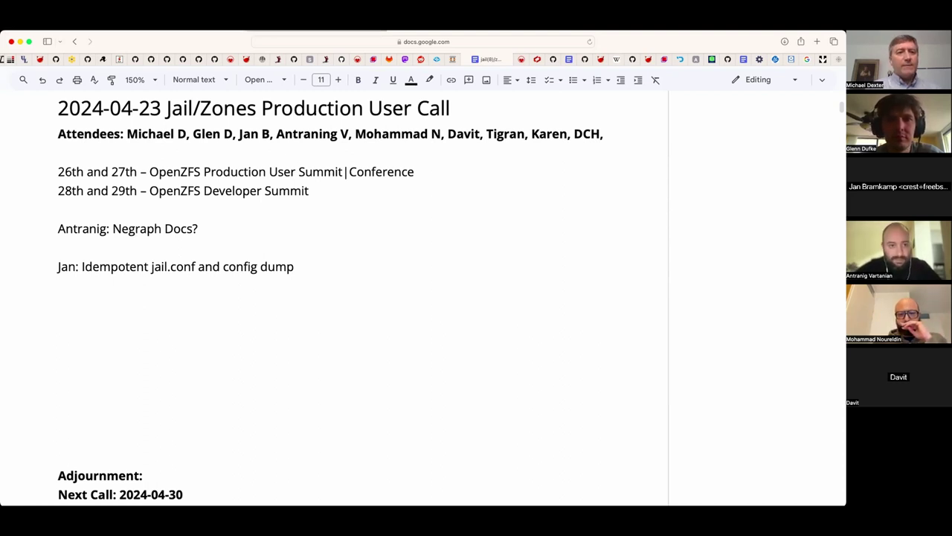
{"action": "left_click", "coordinate": [59, 209]}
{"action": "left_click", "coordinate": [59, 228]}
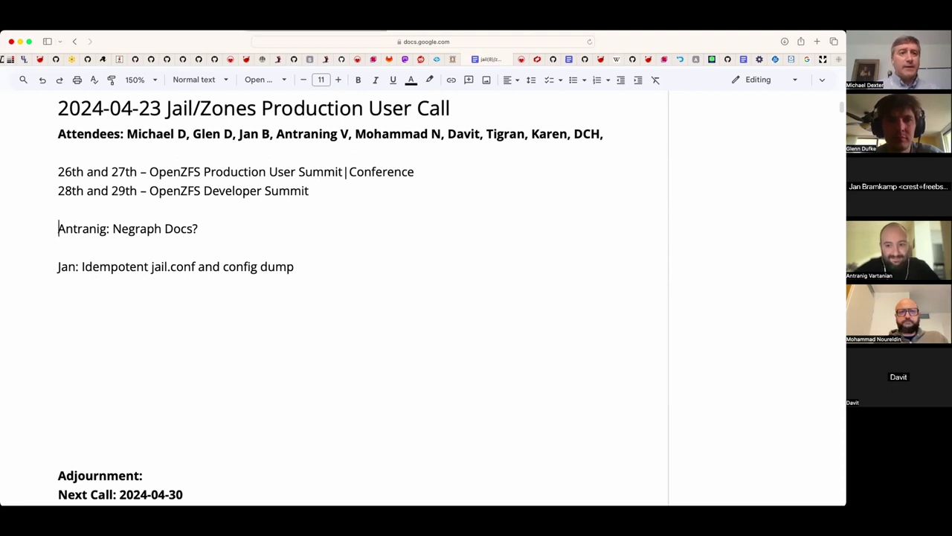
{"action": "key", "text": "shift+Down"}
{"action": "key", "text": "shift+Down"}
{"action": "key", "text": "super+c"}
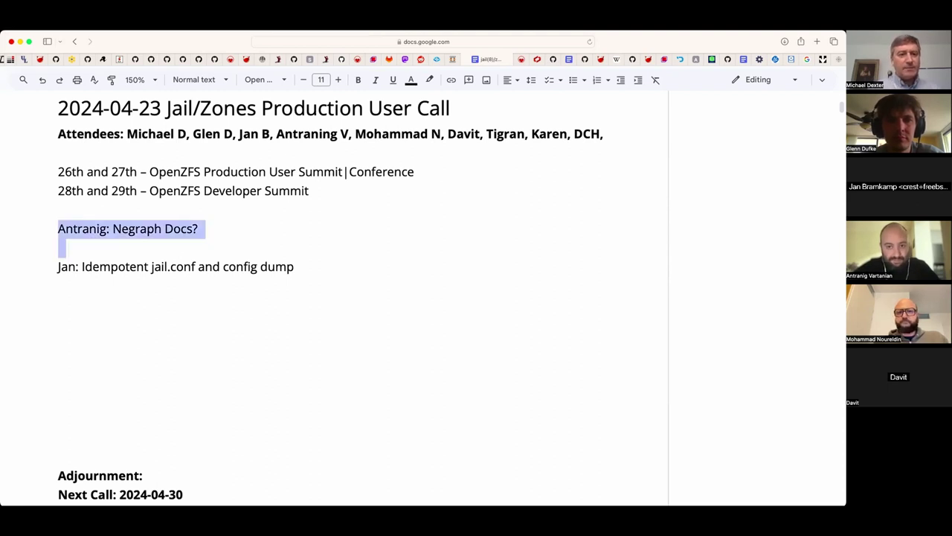
{"action": "key", "text": "BackSpace"}
{"action": "left_click", "coordinate": [59, 266]}
{"action": "key", "text": "super+v"}
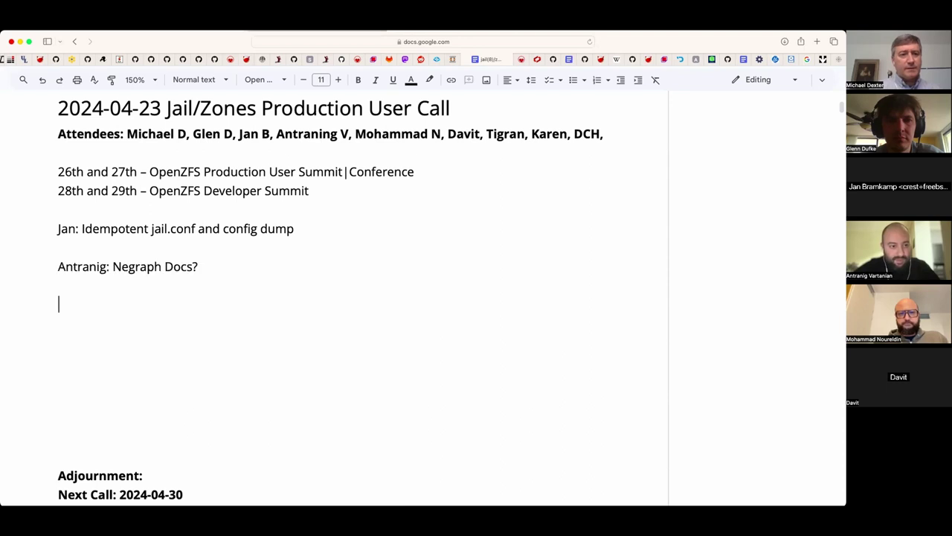
- Add an indented note under the jail.conf agenda item: "In FreeBSD 14.0 we can now reuse jail.conf via includes and globbing."
{"action": "left_click", "coordinate": [59, 247]}
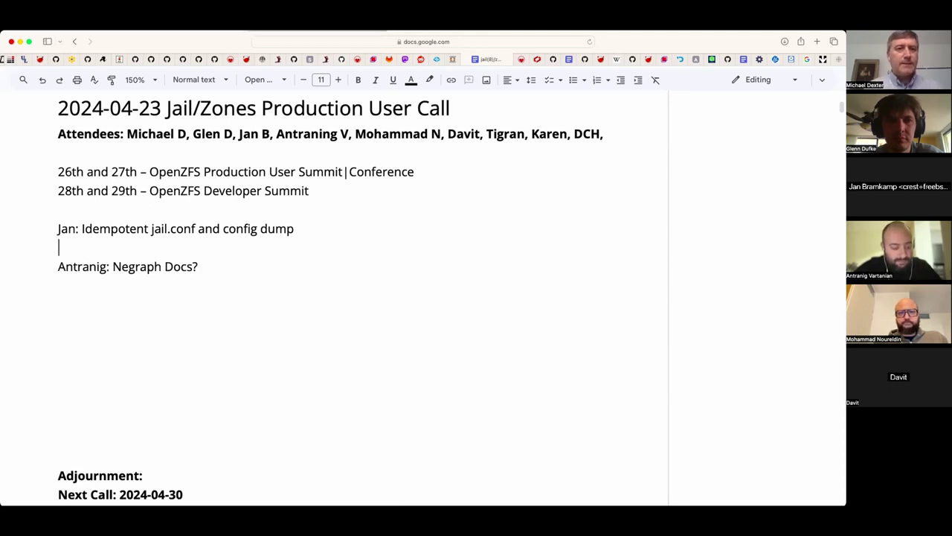
{"action": "key", "text": "Return"}
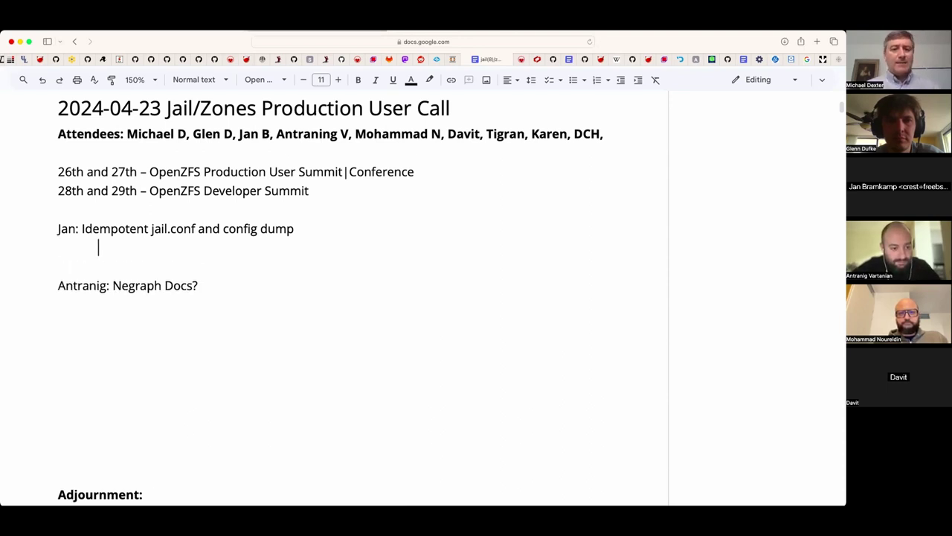
{"action": "type", "text": "In freebsd 14."}
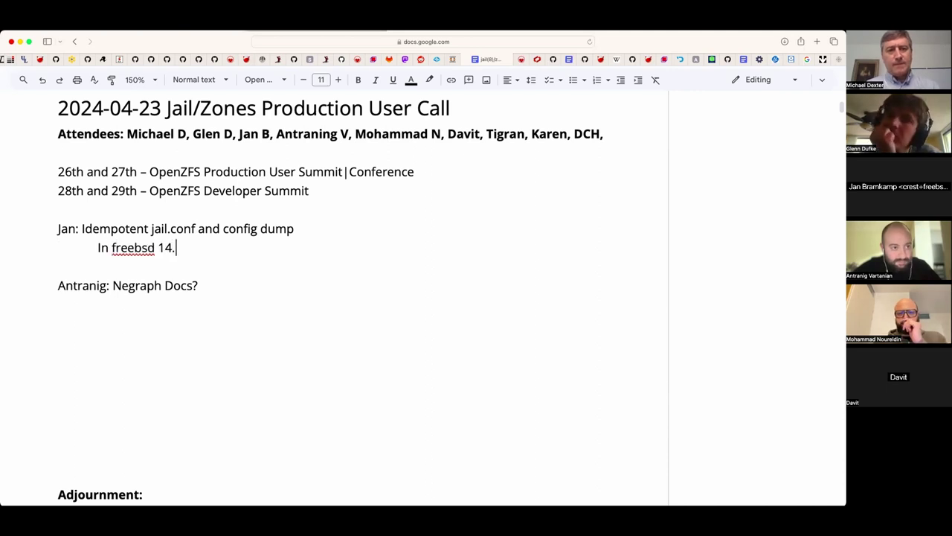
{"action": "type", "text": "0 we can "}
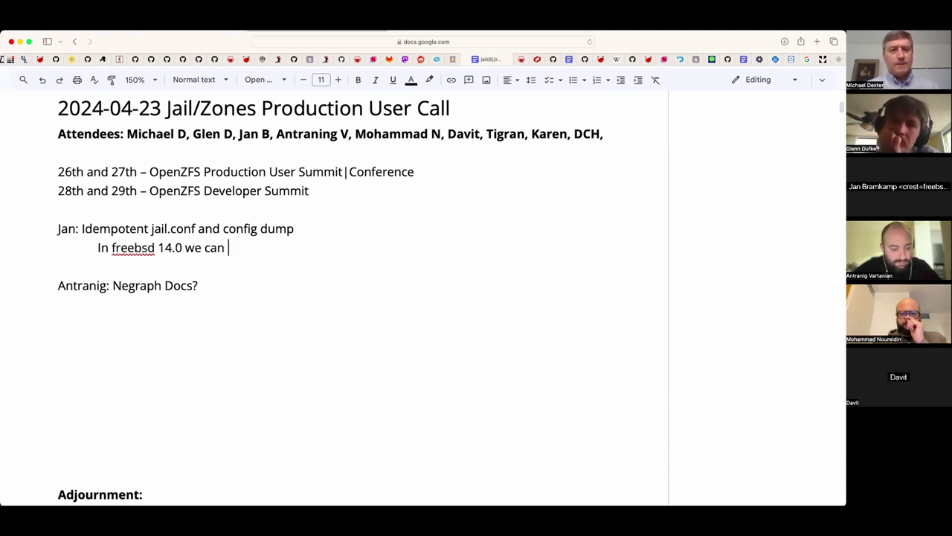
{"action": "type", "text": "now reuse jail.conf via include"}
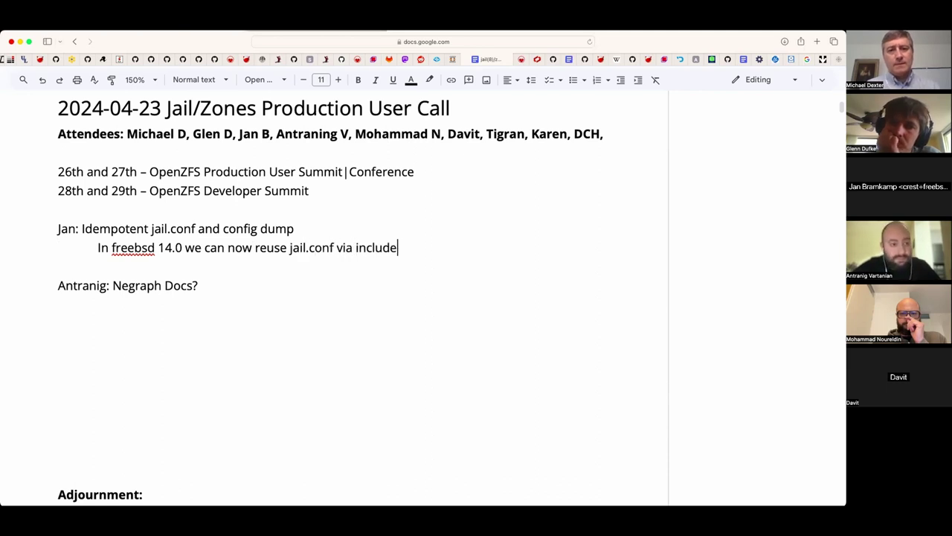
{"action": "type", "text": "s and globbing."}
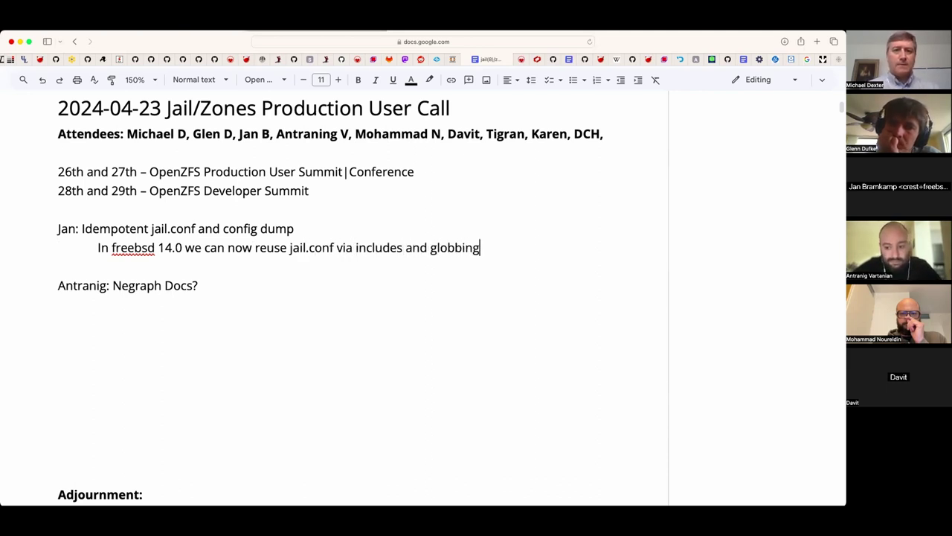
{"action": "left_click", "coordinate": [143, 248]}
{"action": "type", "text": "FreeBSD"}
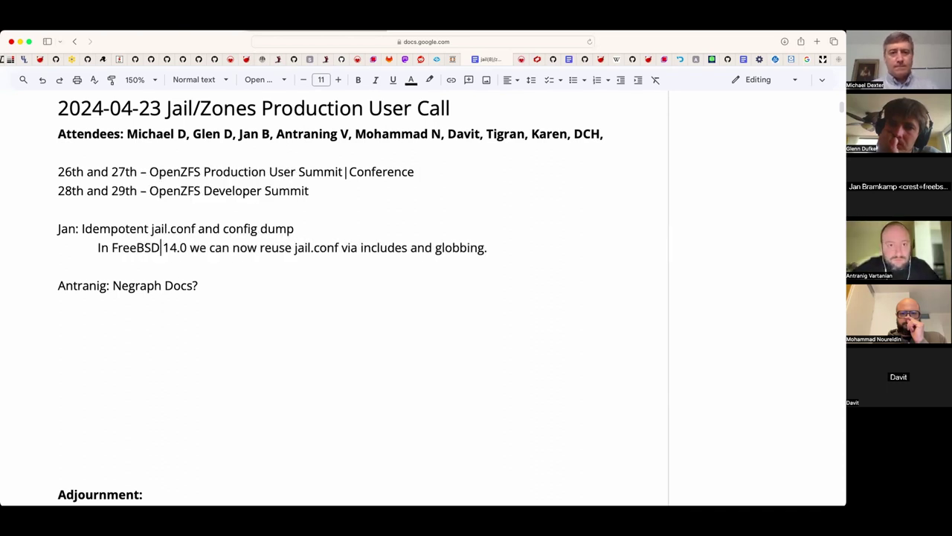
- Extend the end of the FreeBSD 14.0 sentence so it finishes with "globbing - for code reuse."
{"action": "left_click", "coordinate": [488, 248]}
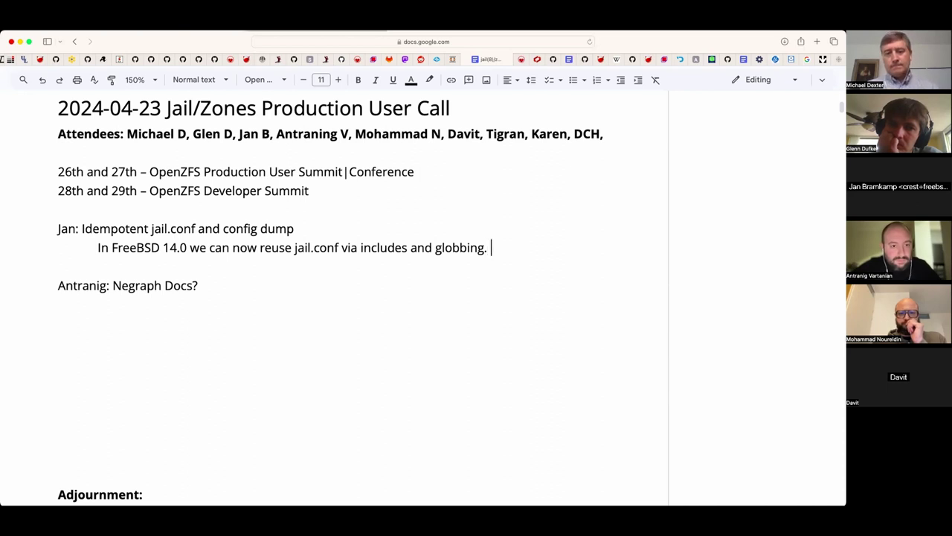
{"action": "key", "text": "BackSpace"}
{"action": "key", "text": "BackSpace"}
{"action": "type", "text": "- for code reuse."}
- Continue the jail.conf note with the sentence "Allows global jail configurations vs. one per jail."
{"action": "type", "text": " Allows glob"}
{"action": "type", "text": "ad"}
{"action": "key", "text": "BackSpace"}
{"action": "key", "text": "BackSpace"}
{"action": "type", "text": "l jail configuraion"}
{"action": "key", "text": "BackSpace"}
{"action": "key", "text": "BackSpace"}
{"action": "key", "text": "BackSpace"}
{"action": "type", "text": "tions vs"}
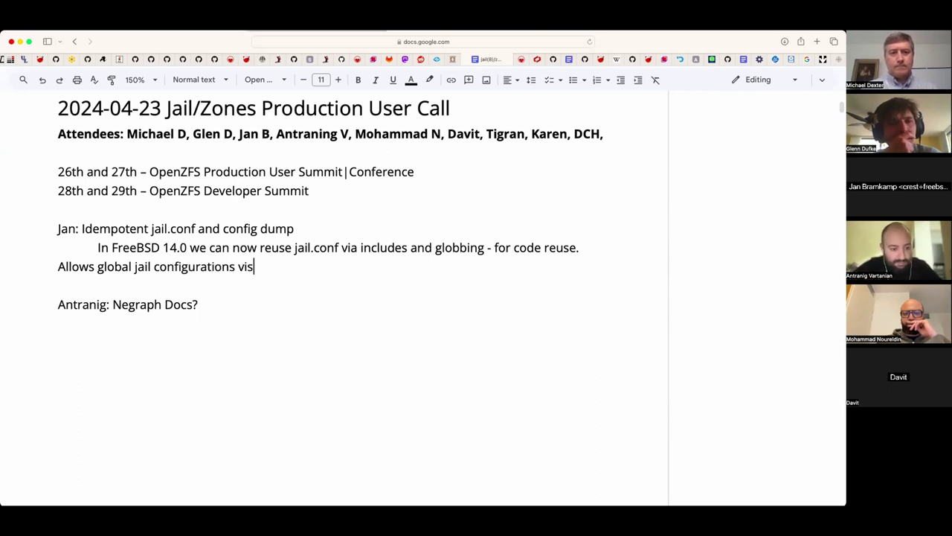
{"action": "type", "text": ". one per jail."}
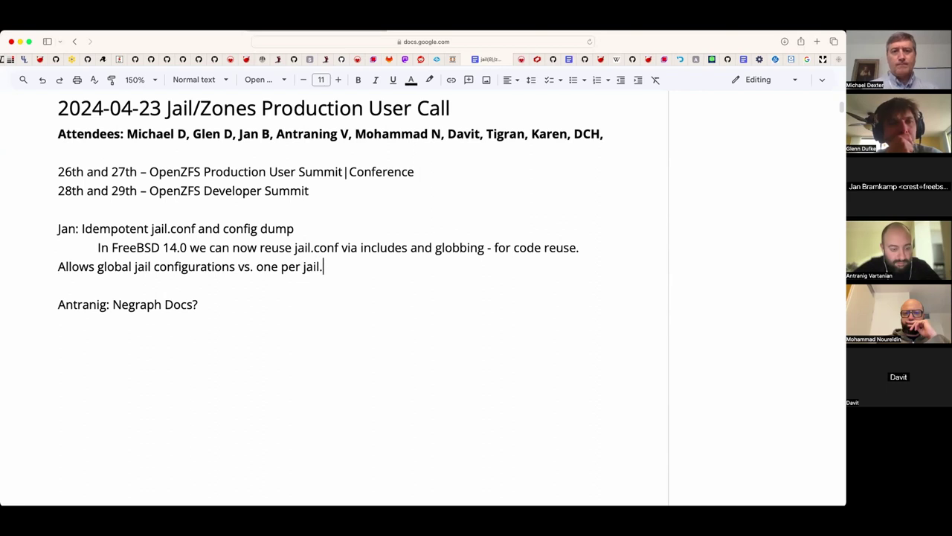
- Extend the global jail configurations sentence with ", with jail-specific confs staying jail-specific."
{"action": "key", "text": "BackSpace"}
{"action": "type", "text": ", iwhc"}
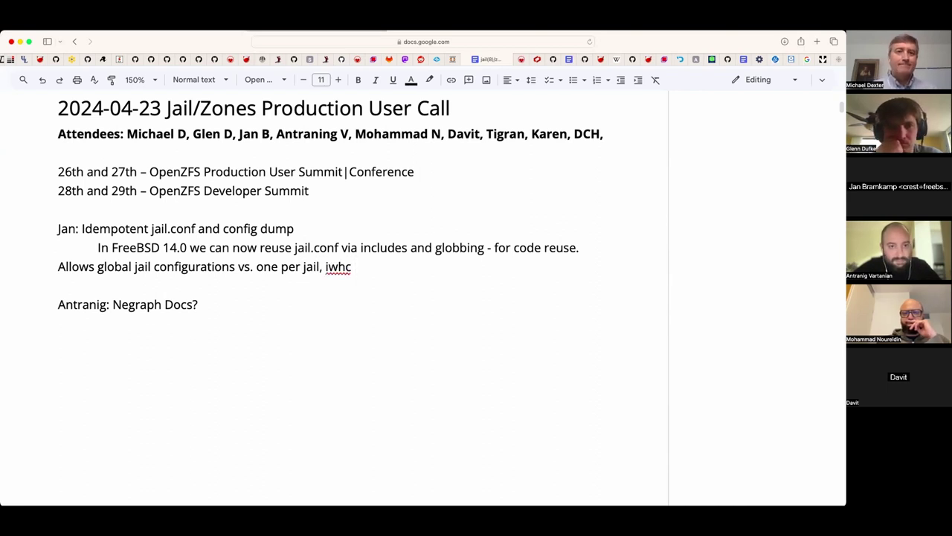
{"action": "key", "text": "BackSpace"}
{"action": "key", "text": "BackSpace"}
{"action": "key", "text": "BackSpace"}
{"action": "key", "text": "BackSpace"}
{"action": "key", "text": "BackSpace"}
{"action": "type", "text": "with jail-specific cod "}
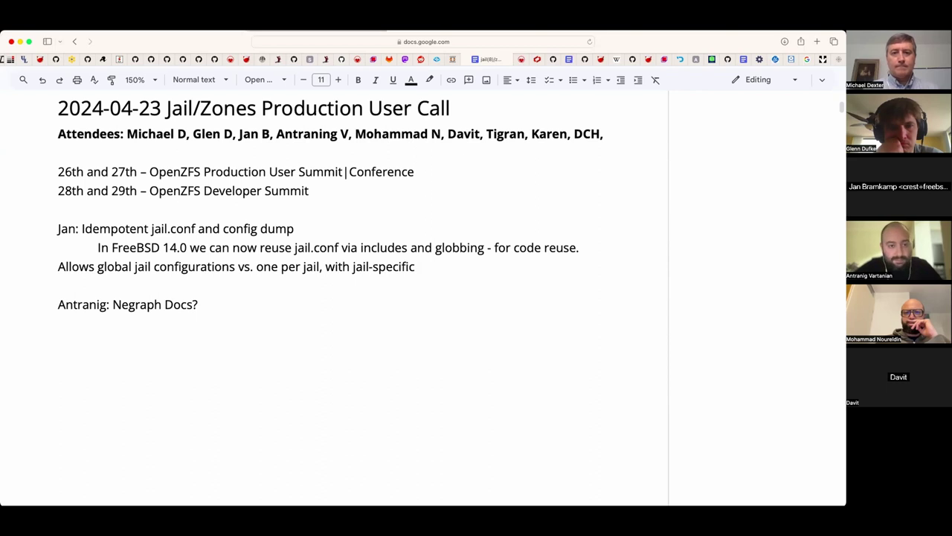
{"action": "type", "text": "e staying "}
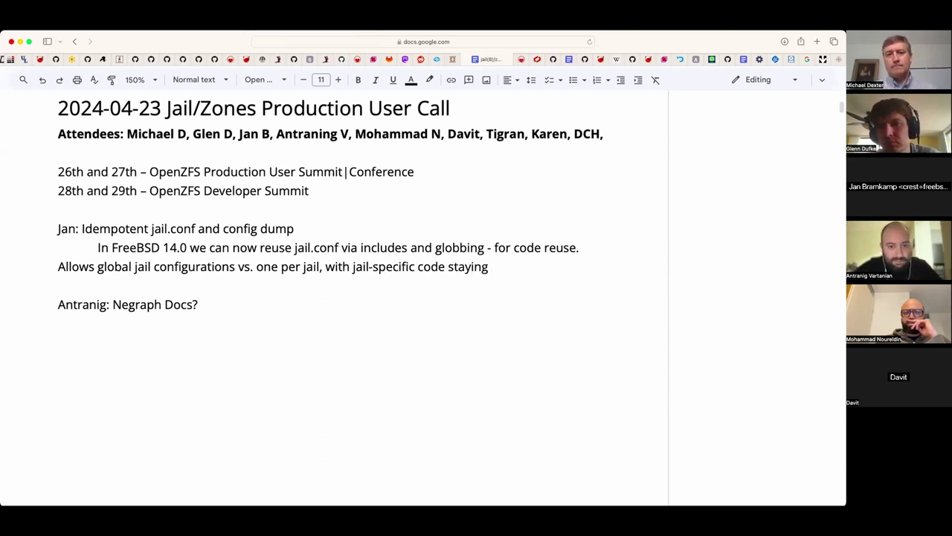
{"action": "type", "text": "jail-specific."}
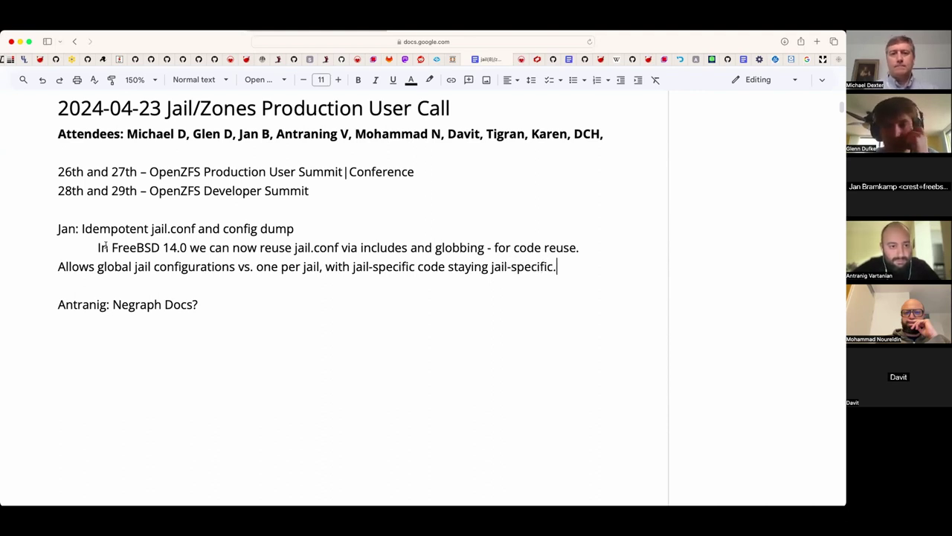
{"action": "double_click", "coordinate": [431, 266]}
{"action": "type", "text": "confs"}
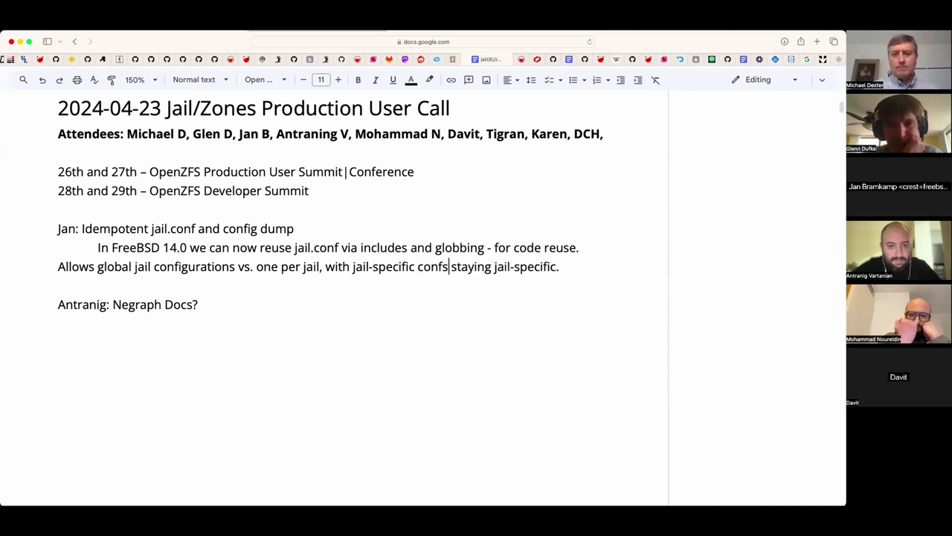
- Append to the jail.conf note the sentence "Leaves jail.conf good for provisioning, especially with PkgBase."
{"action": "left_click", "coordinate": [561, 267]}
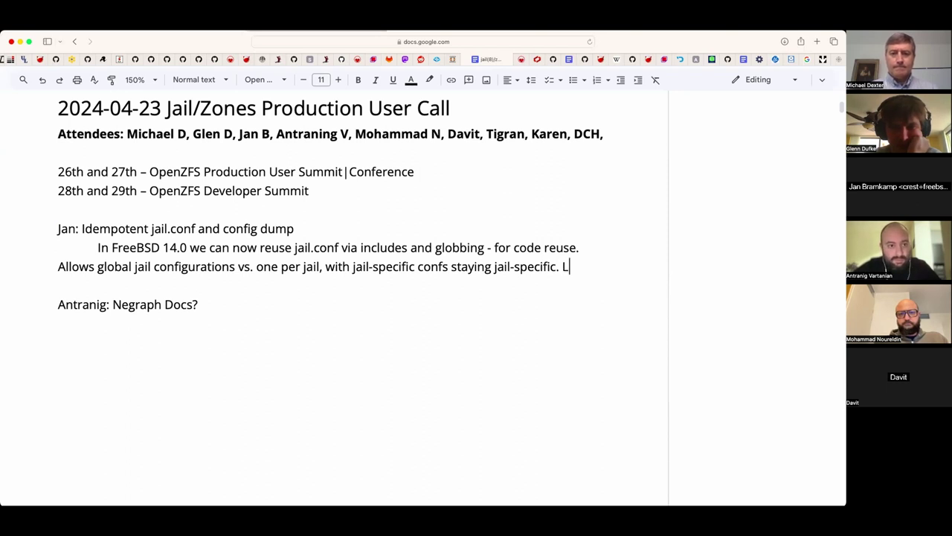
{"action": "type", "text": "eaves pk"}
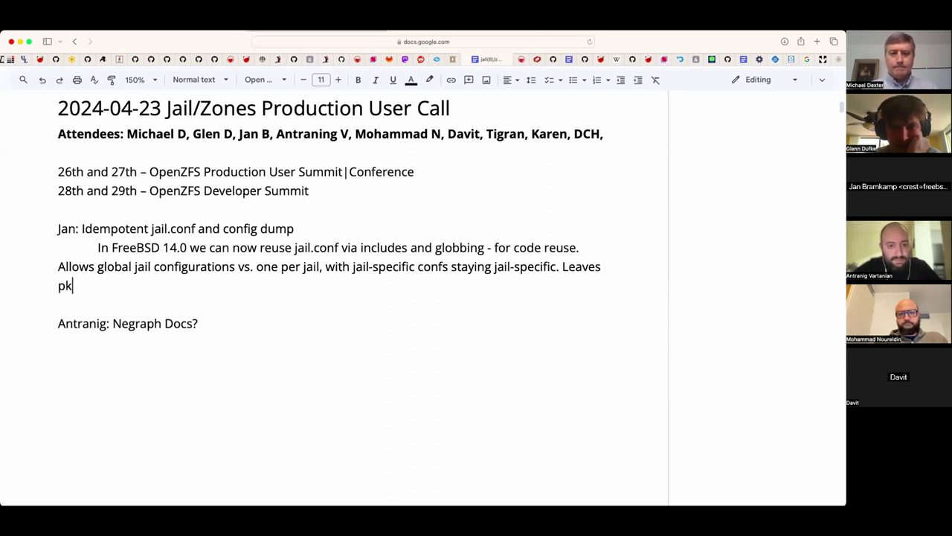
{"action": "key", "text": "BackSpace"}
{"action": "key", "text": "BackSpace"}
{"action": "type", "text": "jail.conf "}
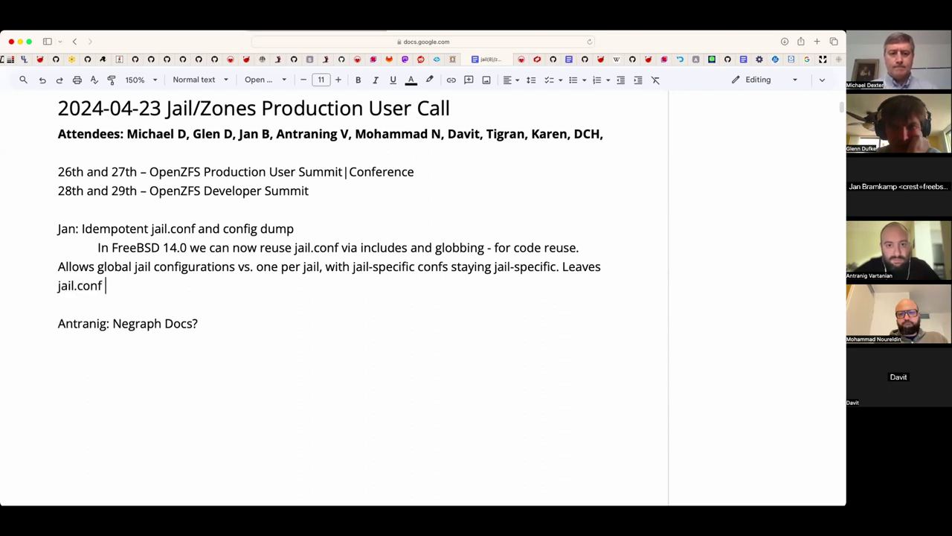
{"action": "type", "text": "good for pro"}
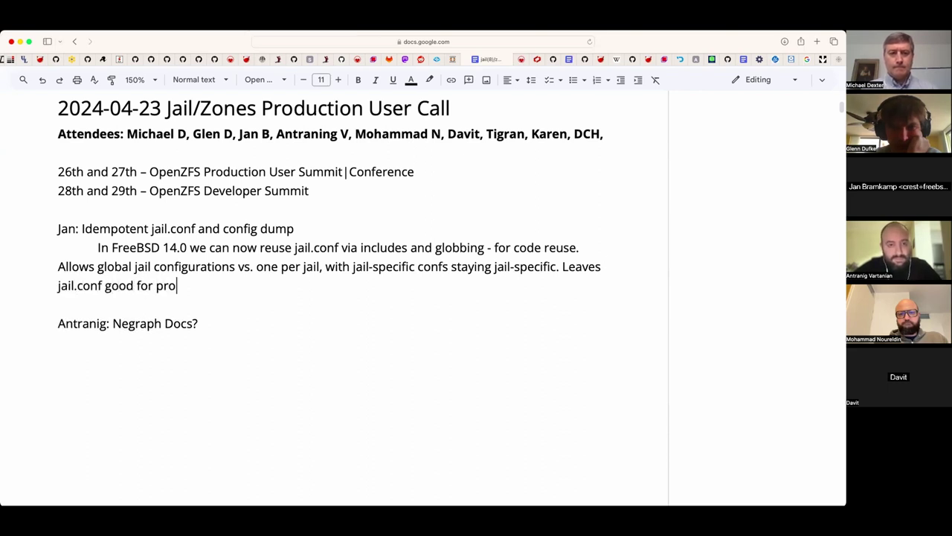
{"action": "type", "text": "visioning, spe"}
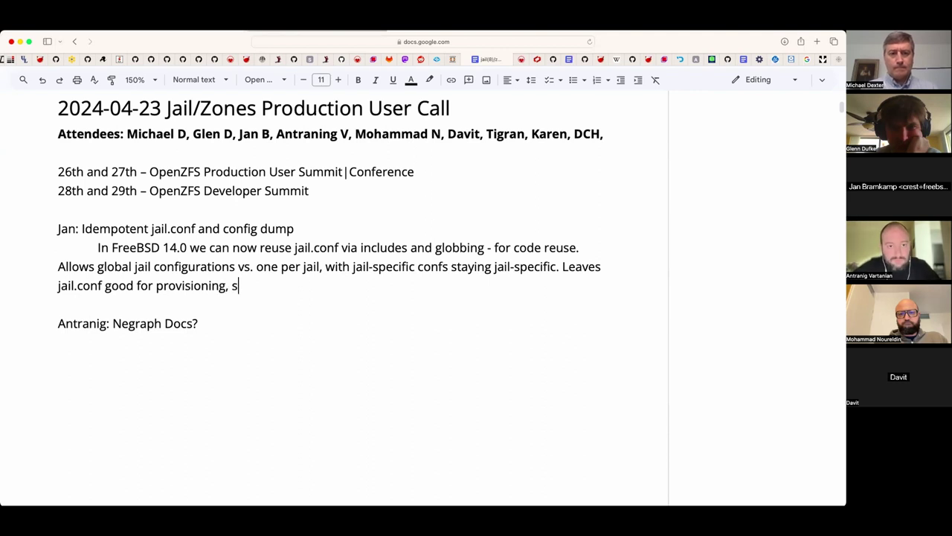
{"action": "key", "text": "BackSpace"}
{"action": "key", "text": "BackSpace"}
{"action": "key", "text": "BackSpace"}
{"action": "type", "text": "esp"}
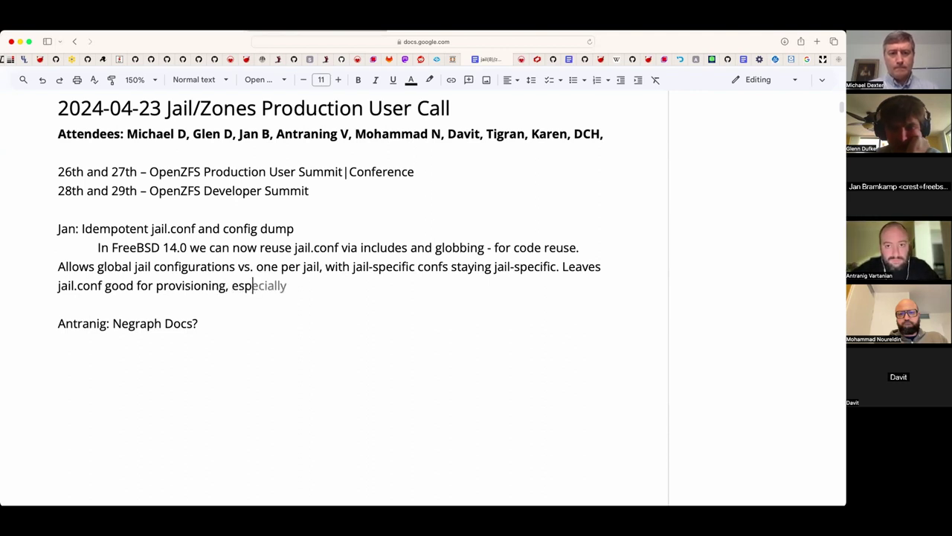
{"action": "type", "text": "ecially with PK"}
{"action": "key", "text": "BackSpace"}
{"action": "type", "text": "kgBase."}
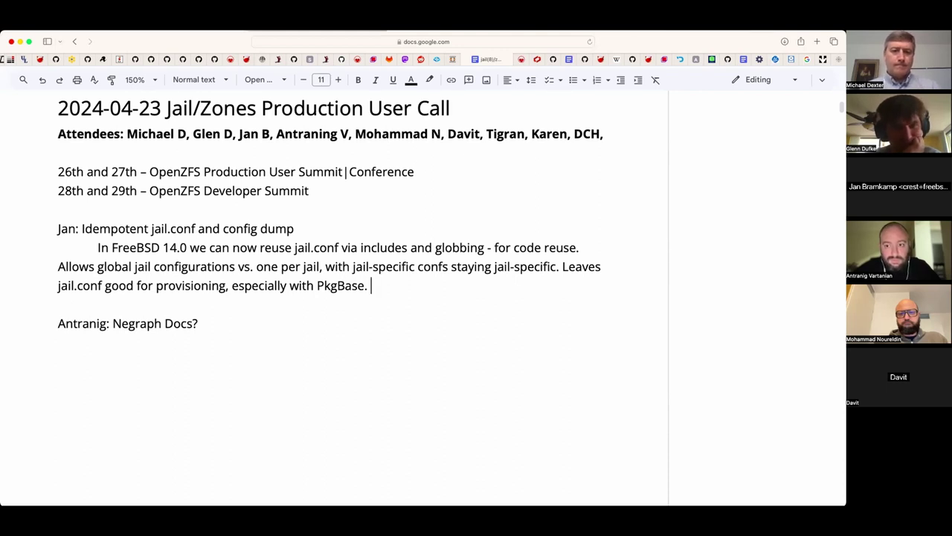
- Append to the jail.conf note "Traditionally testing conditions with shell scripts and acting on what you learn."
{"action": "type", "text": "Tradi"}
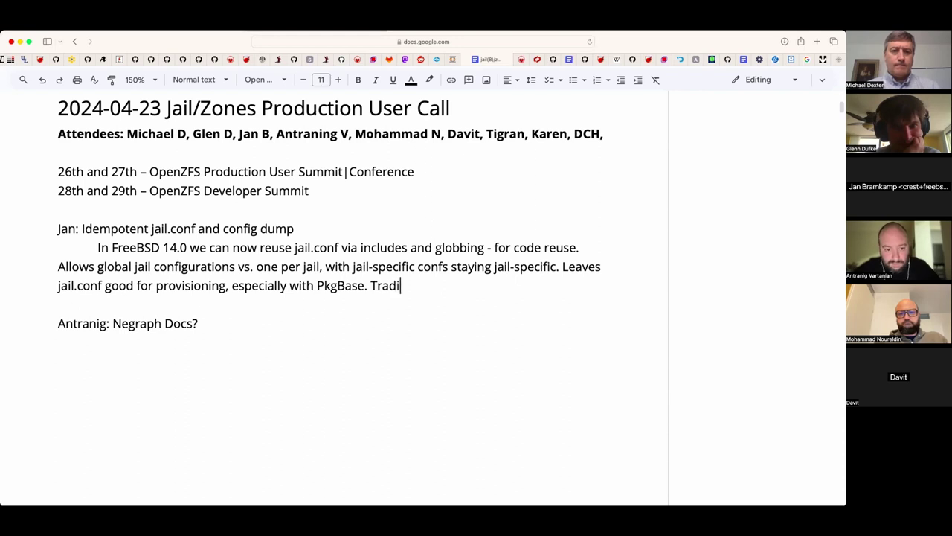
{"action": "type", "text": "tionally testing"}
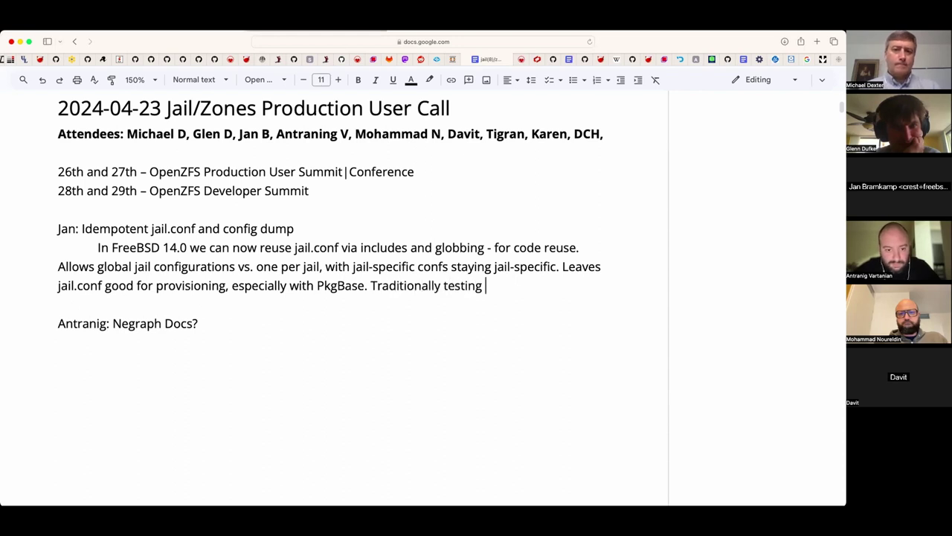
{"action": "type", "text": " conditions with"}
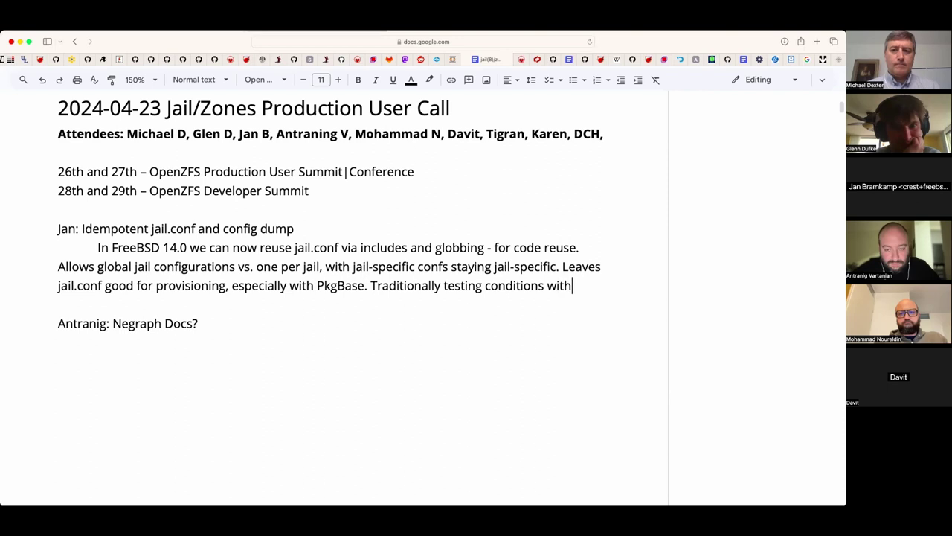
{"action": "type", "text": " shell scripts an"}
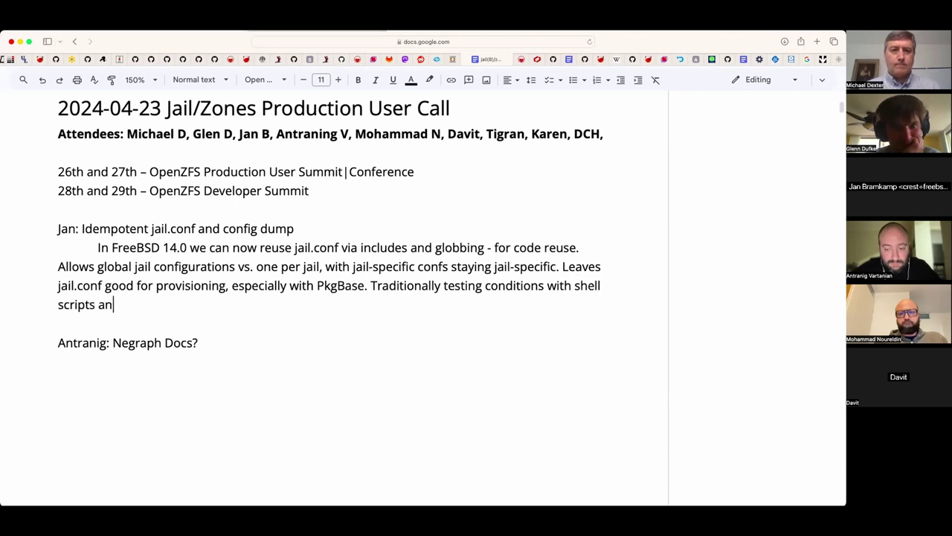
{"action": "type", "text": "d acting on t"}
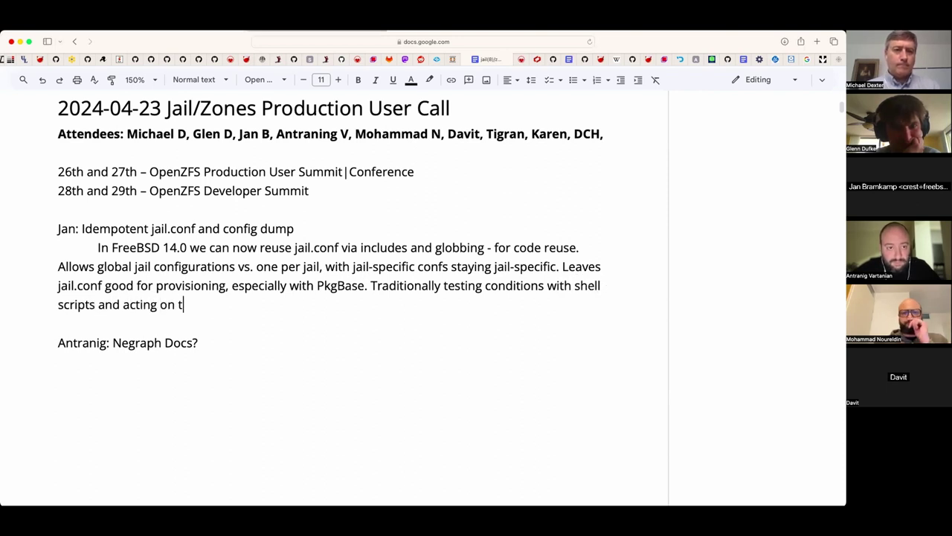
{"action": "key", "text": "BackSpace"}
{"action": "type", "text": "what you learn."}
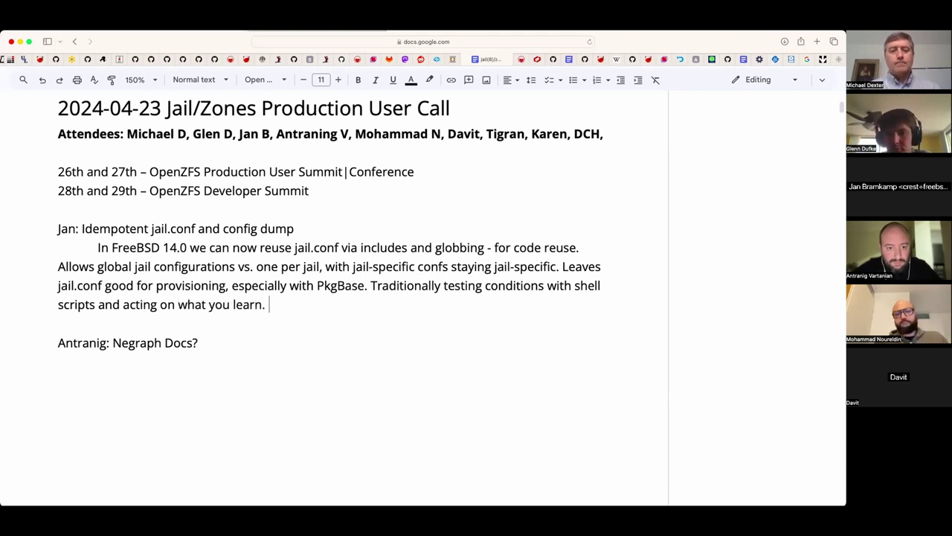
- Append to the jail.conf note the sentence "Annoying thanks to the repetitive nature."
{"action": "type", "text": " Annoy"}
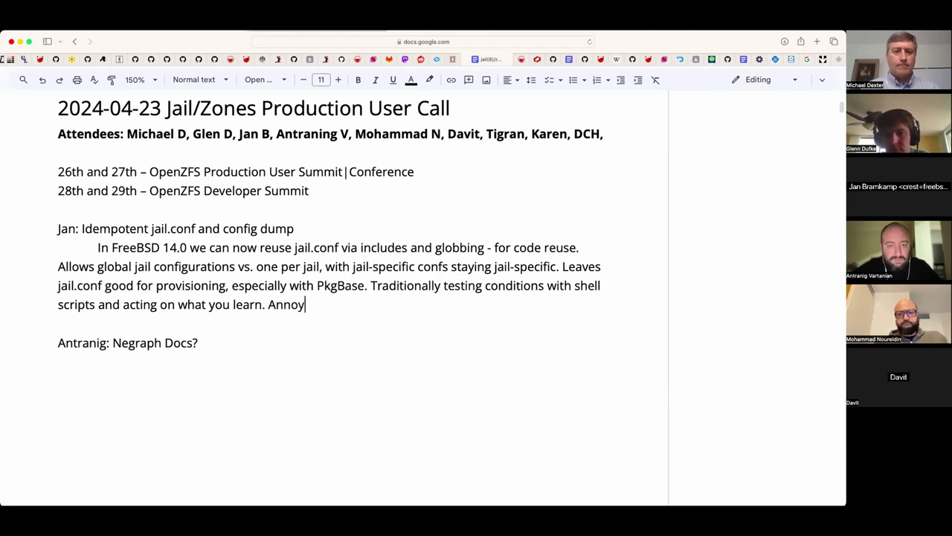
{"action": "type", "text": "ing thinaks to"}
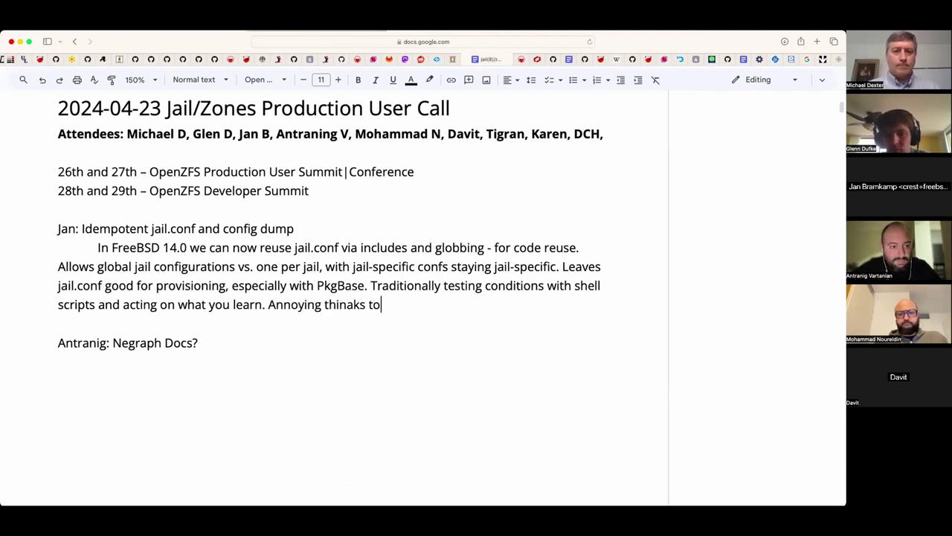
{"action": "key", "text": "BackSpace"}
{"action": "key", "text": "BackSpace"}
{"action": "key", "text": "BackSpace"}
{"action": "key", "text": "BackSpace"}
{"action": "key", "text": "BackSpace"}
{"action": "key", "text": "BackSpace"}
{"action": "key", "text": "BackSpace"}
{"action": "key", "text": "BackSpace"}
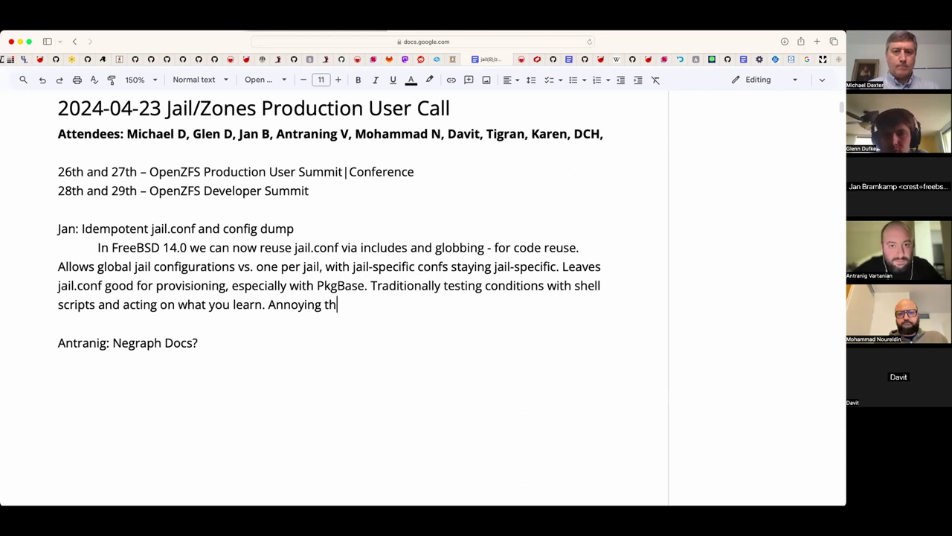
{"action": "type", "text": "anks to the re"}
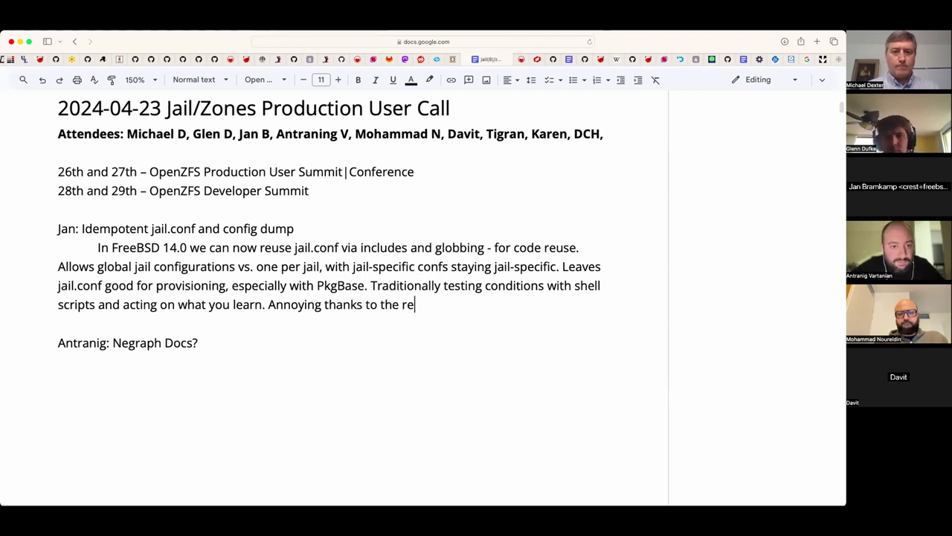
{"action": "type", "text": "petitive"}
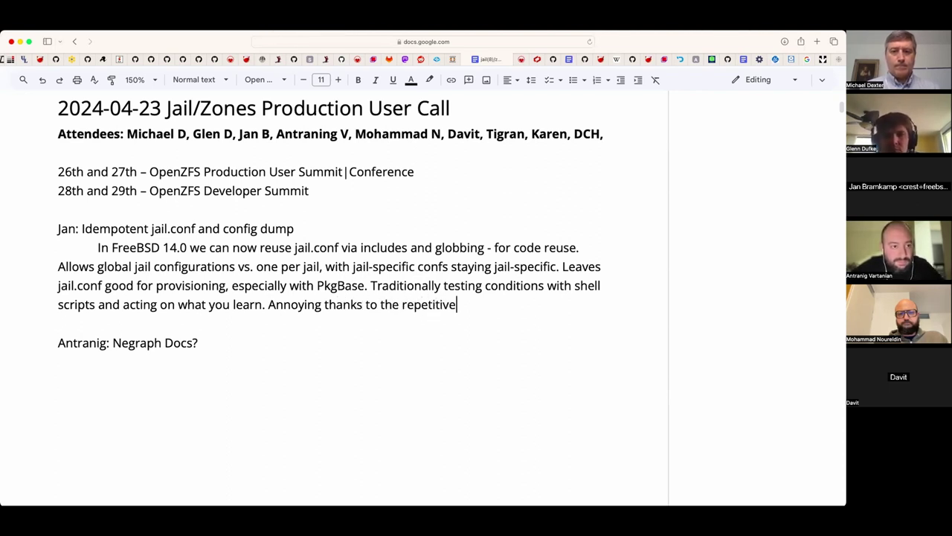
{"action": "type", "text": " nature."}
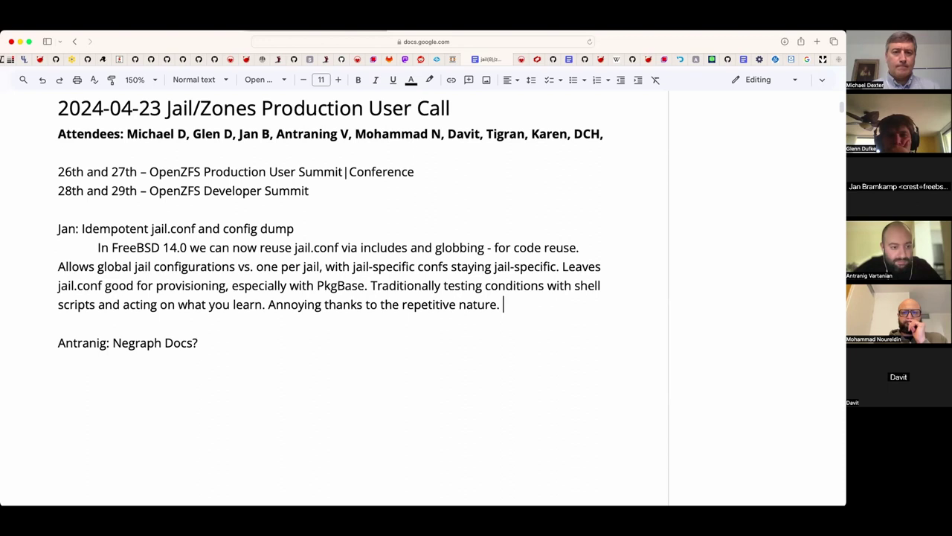
- Add "We have the way to dump the configuration of a jail in a slightly-mangled syntax." to the note, correcting the spelling of "configuration"
{"action": "type", "text": "We have the way "}
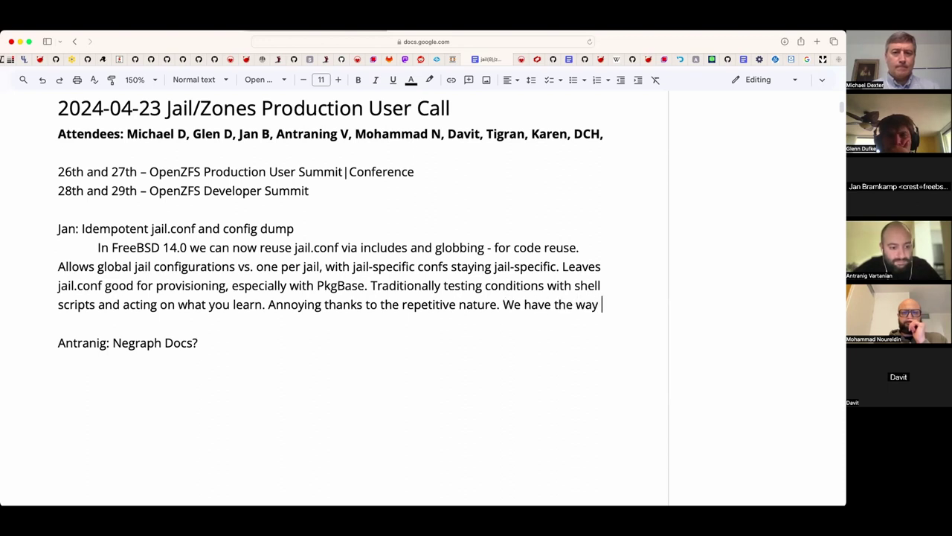
{"action": "type", "text": "to dump "}
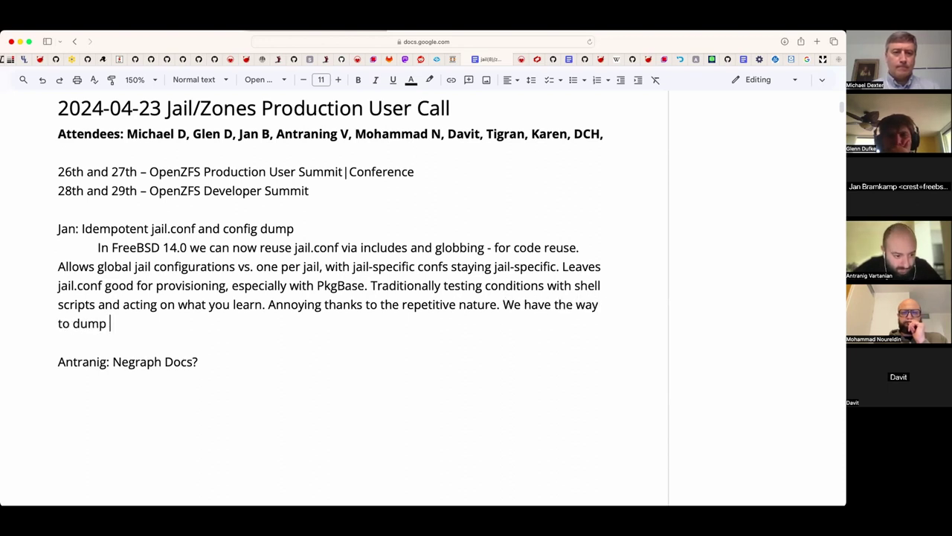
{"action": "type", "text": "the co"}
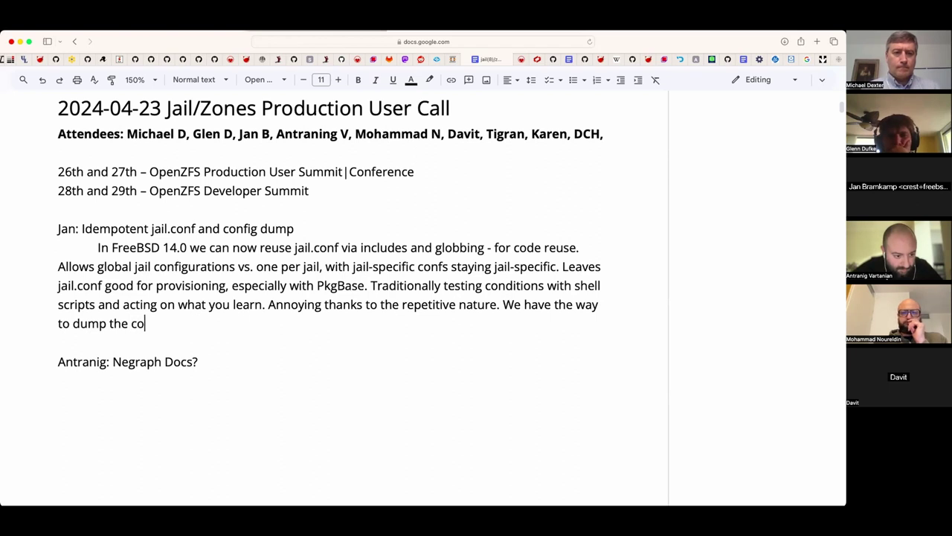
{"action": "type", "text": "figuration "}
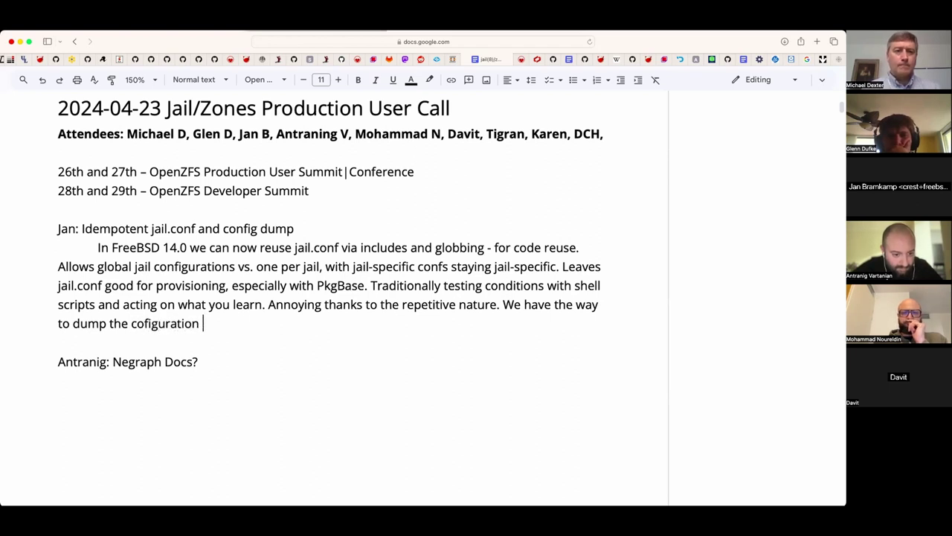
{"action": "type", "text": "of a jail in "}
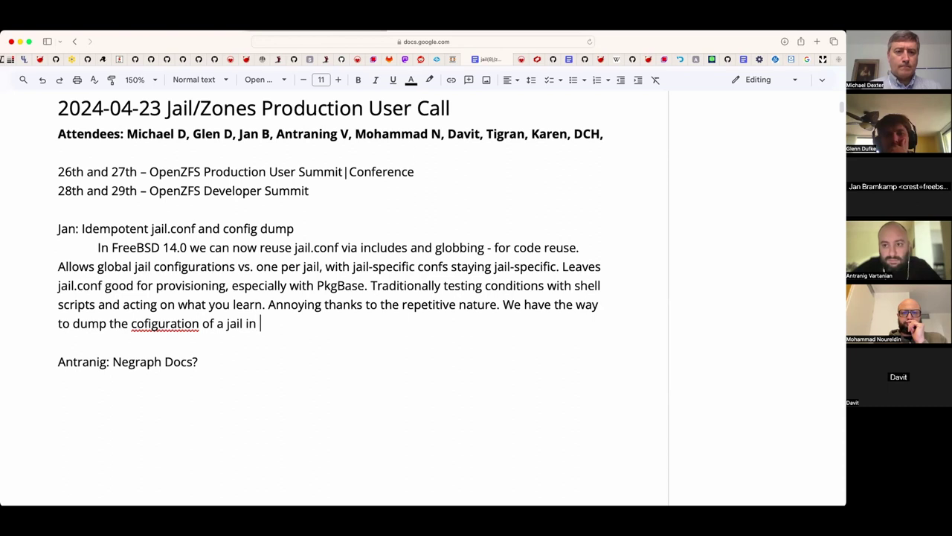
{"action": "type", "text": "a slightly-mangle"}
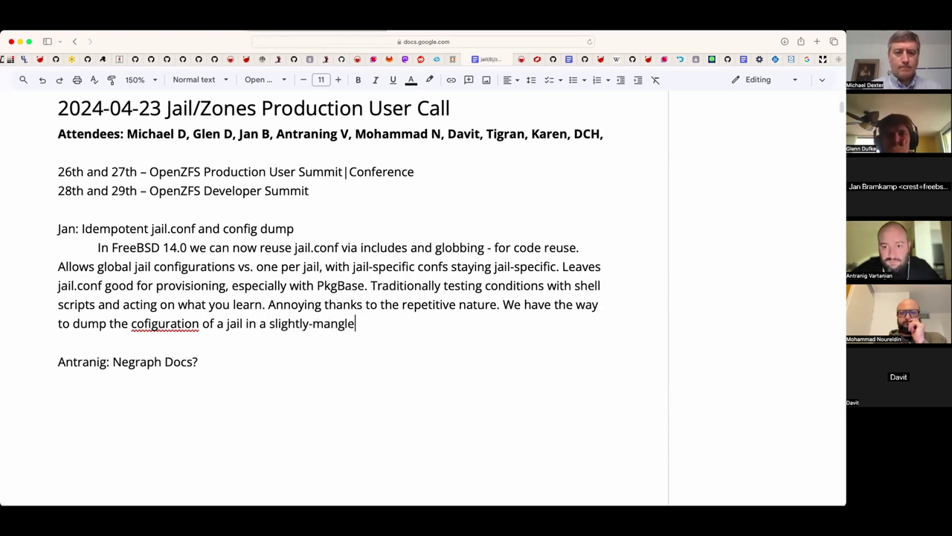
{"action": "type", "text": "d syntax."}
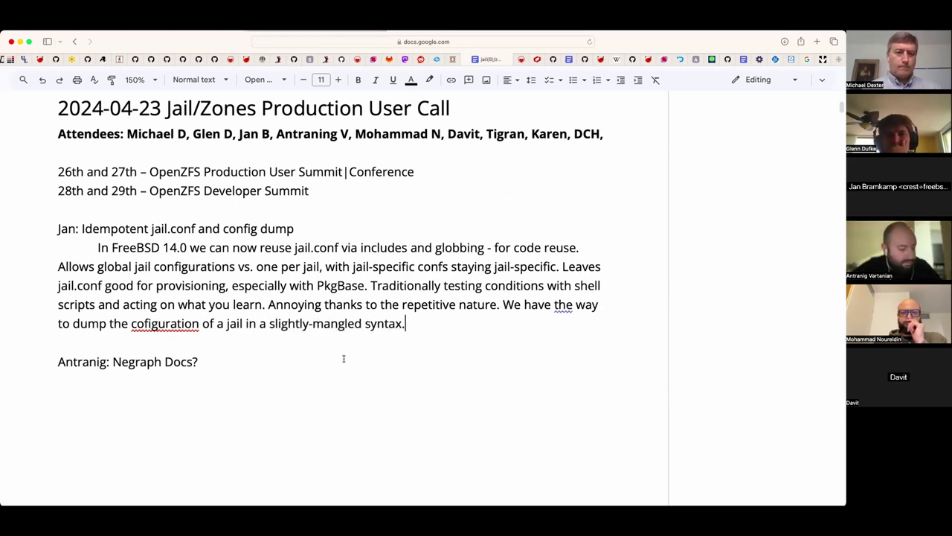
{"action": "left_click", "coordinate": [163, 323]}
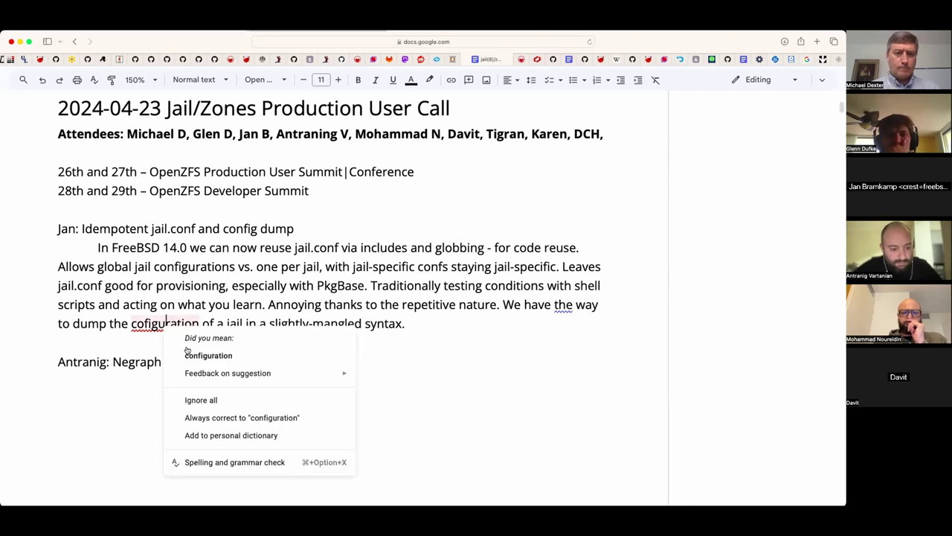
{"action": "left_click", "coordinate": [199, 355]}
- Continue the jail.conf note with the sentence "Something machine-readable would be nice."
{"action": "left_click", "coordinate": [438, 322]}
{"action": "type", "text": "Someh"}
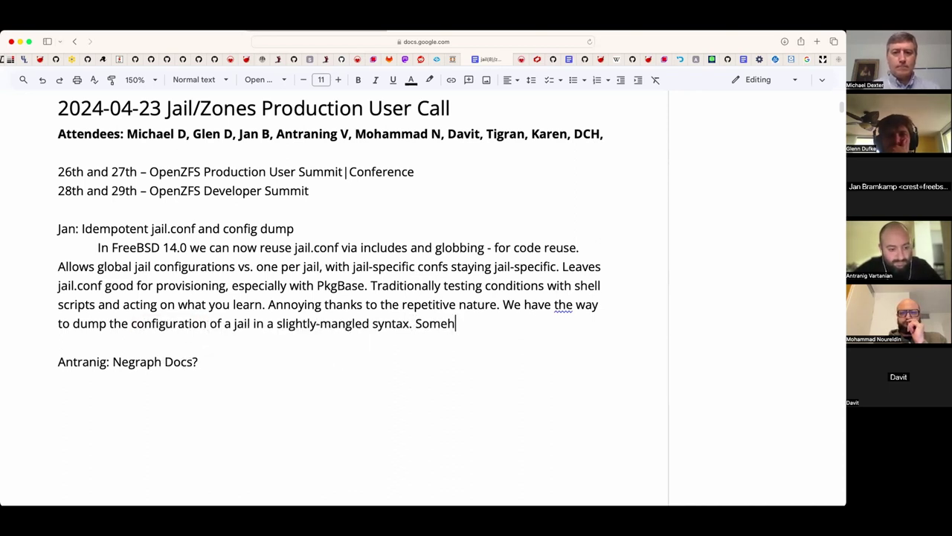
{"action": "key", "text": "BackSpace"}
{"action": "type", "text": "thing "}
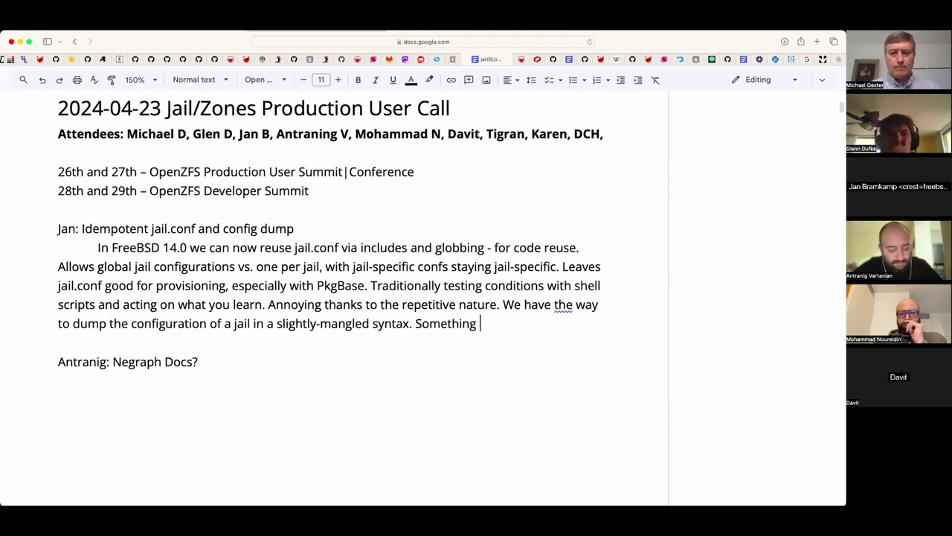
{"action": "type", "text": "machine-readable "}
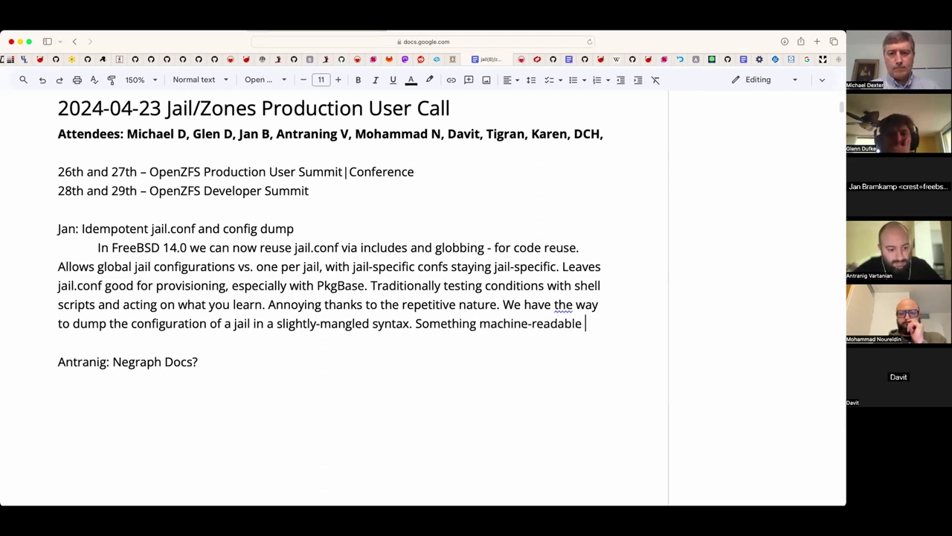
{"action": "type", "text": "would be nice."}
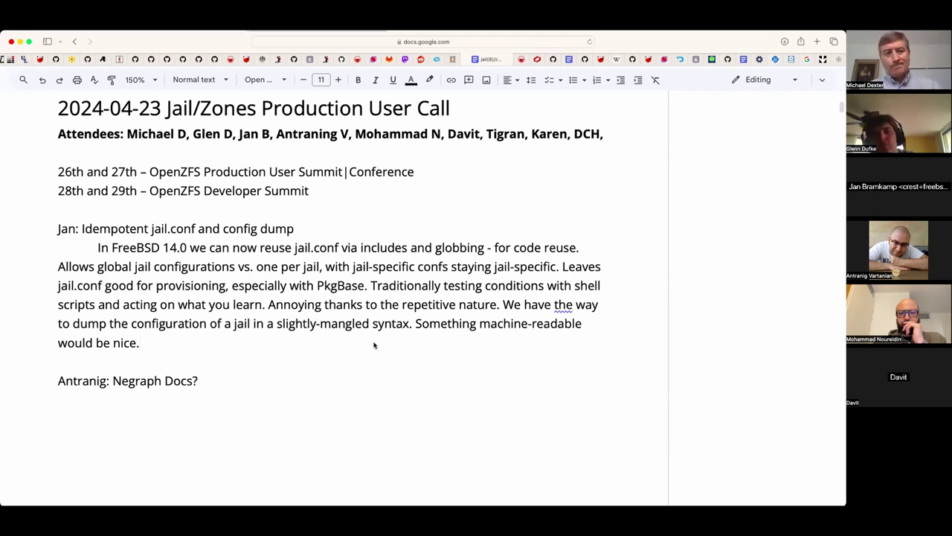
- Append to the jail.conf note the remarks "(Note the bhyve config dump)" and "Would prefer libxo."
{"action": "type", "text": "(N"}
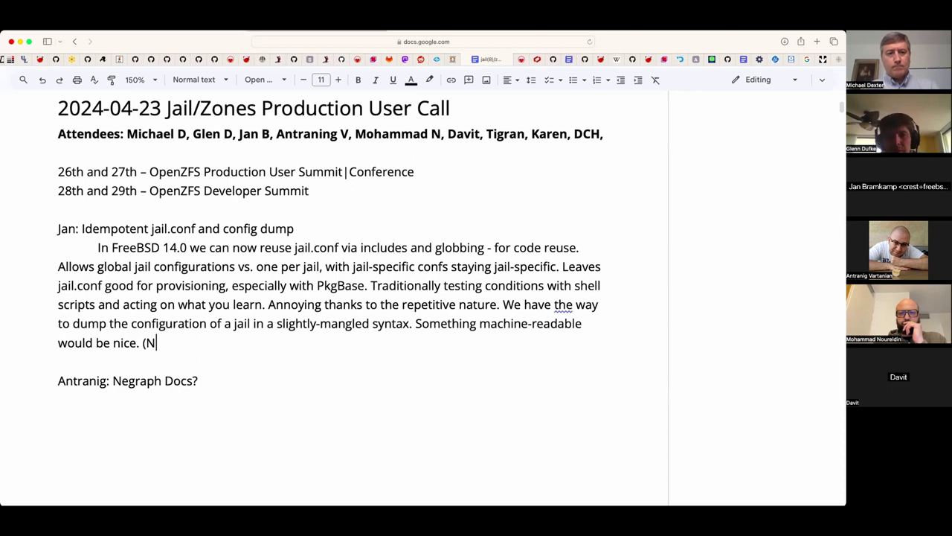
{"action": "type", "text": "ot e the bhyv"}
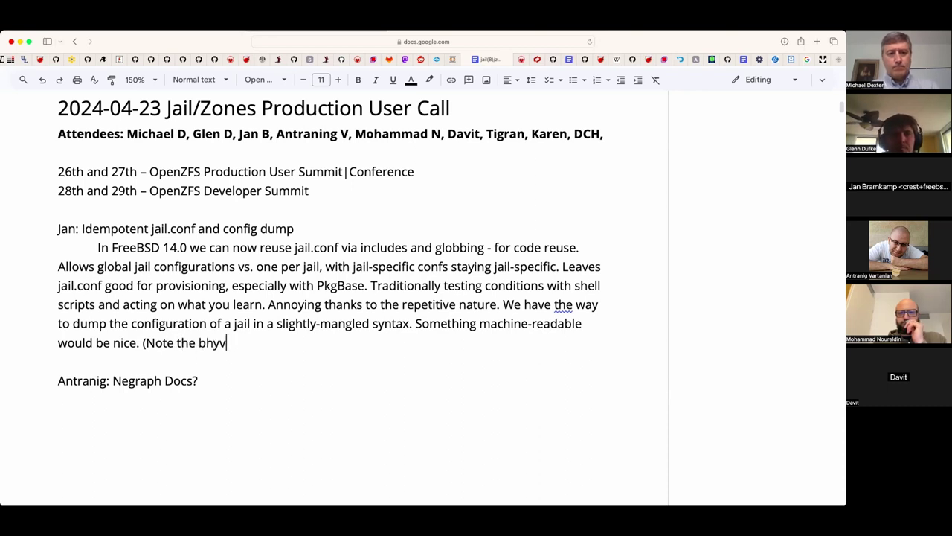
{"action": "type", "text": "e config dum"}
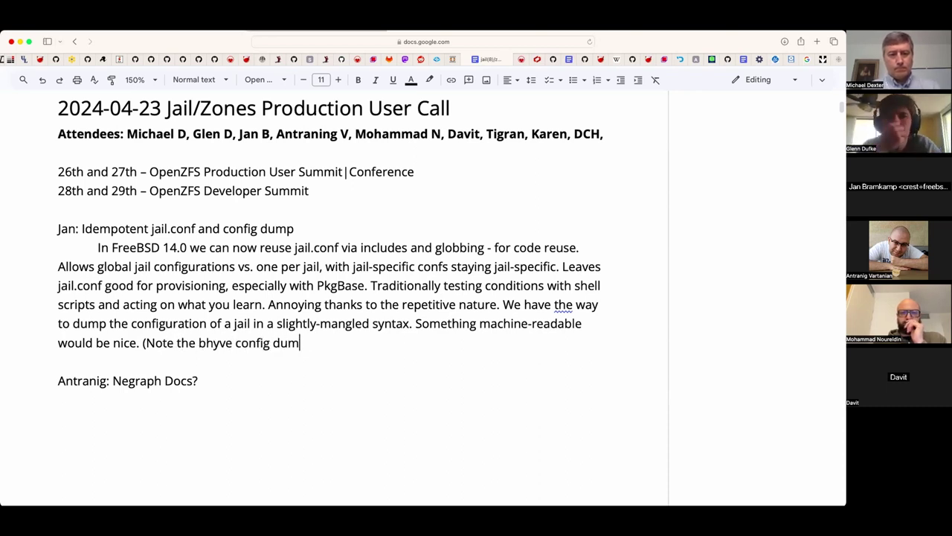
{"action": "type", "text": "p)"}
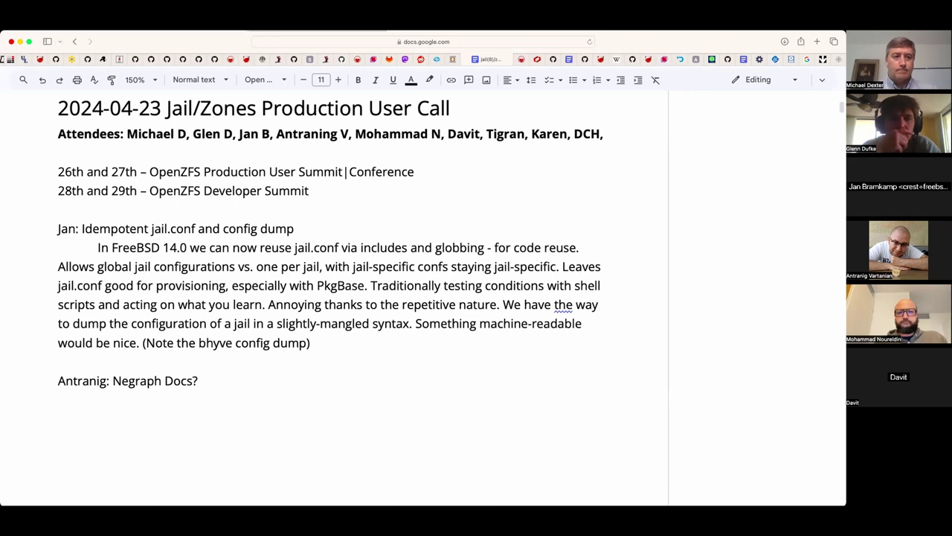
{"action": "type", "text": "Would pre"}
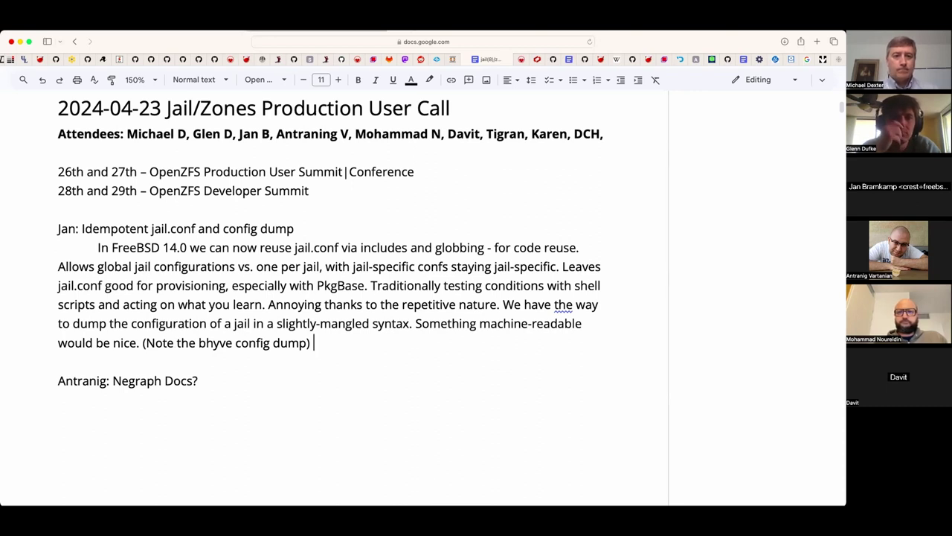
{"action": "type", "text": "fer libxo."}
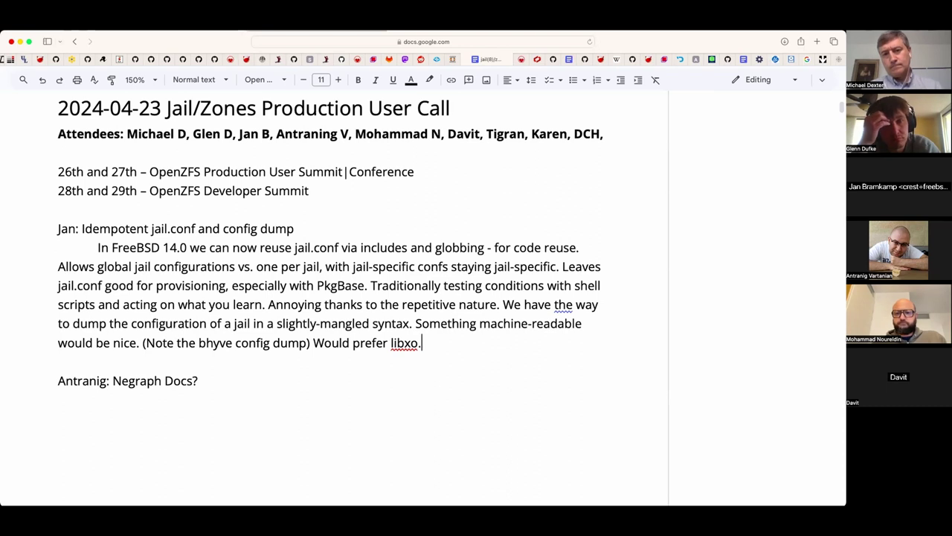
- Add "jail -e and a separator for a dump." to the end of the jail.conf note, correcting the spelling of "separator"
{"action": "type", "text": "jail -"}
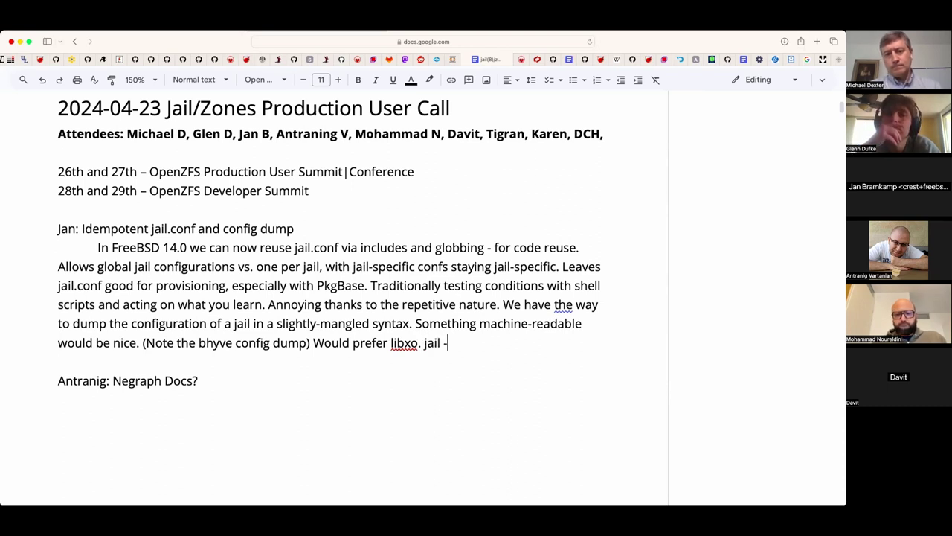
{"action": "type", "text": "e dump?"}
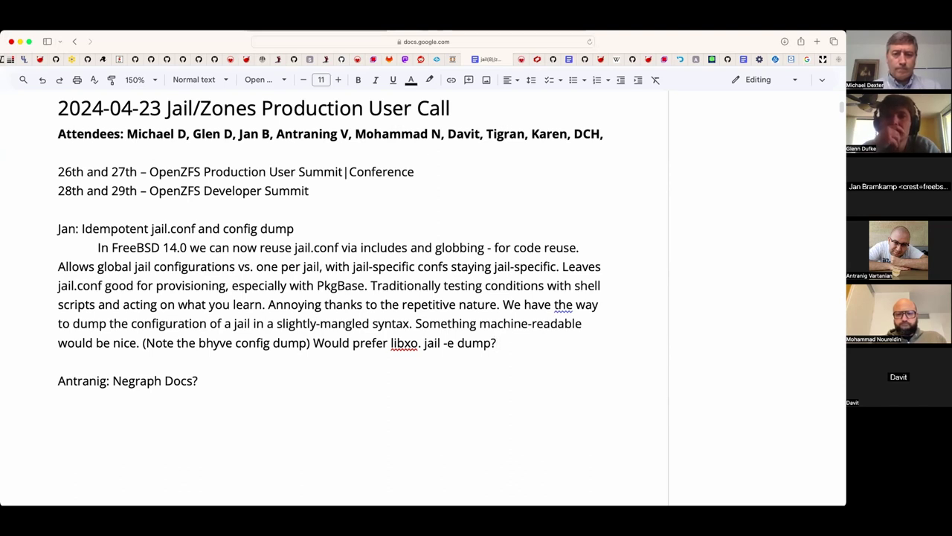
{"action": "key", "text": "BackSpace"}
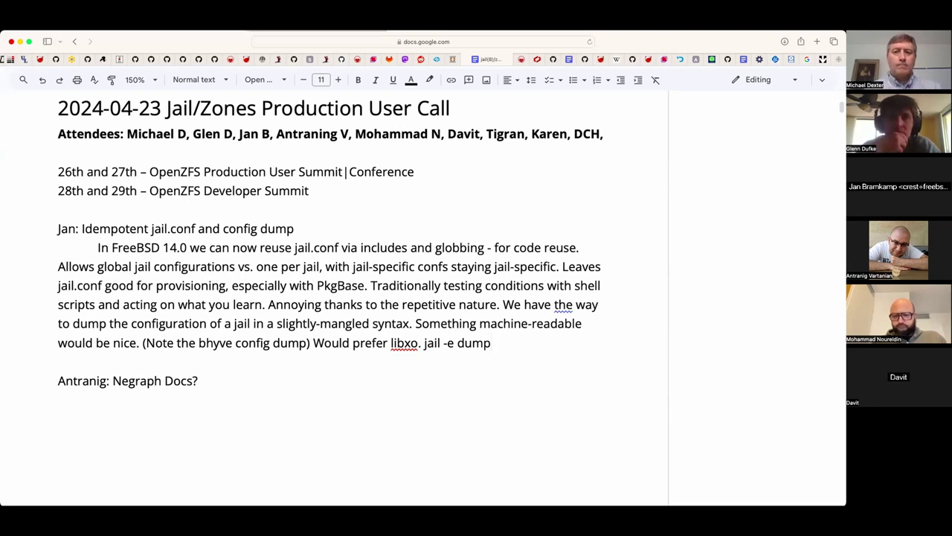
{"action": "key", "text": "BackSpace"}
{"action": "key", "text": "BackSpace"}
{"action": "key", "text": "BackSpace"}
{"action": "key", "text": "BackSpace"}
{"action": "type", "text": "and a sepr"}
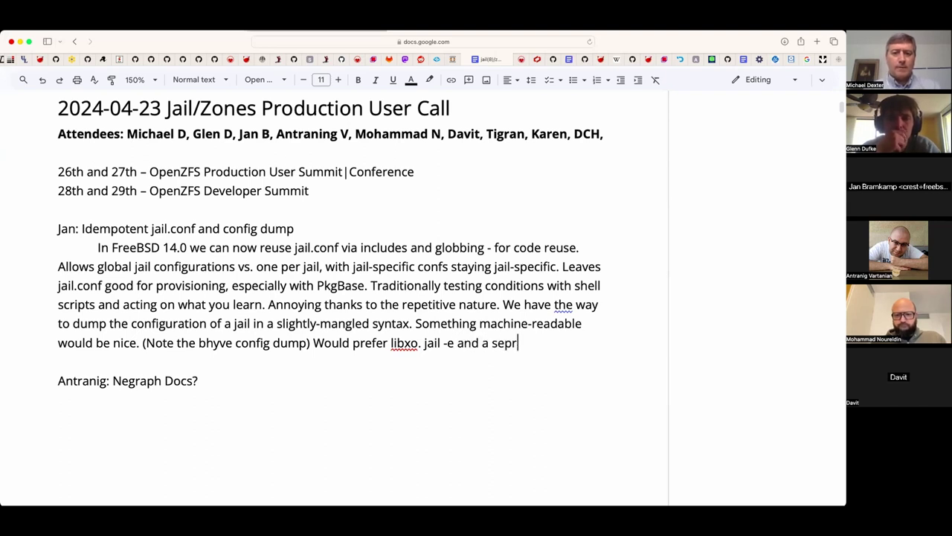
{"action": "type", "text": "ator for a dump."}
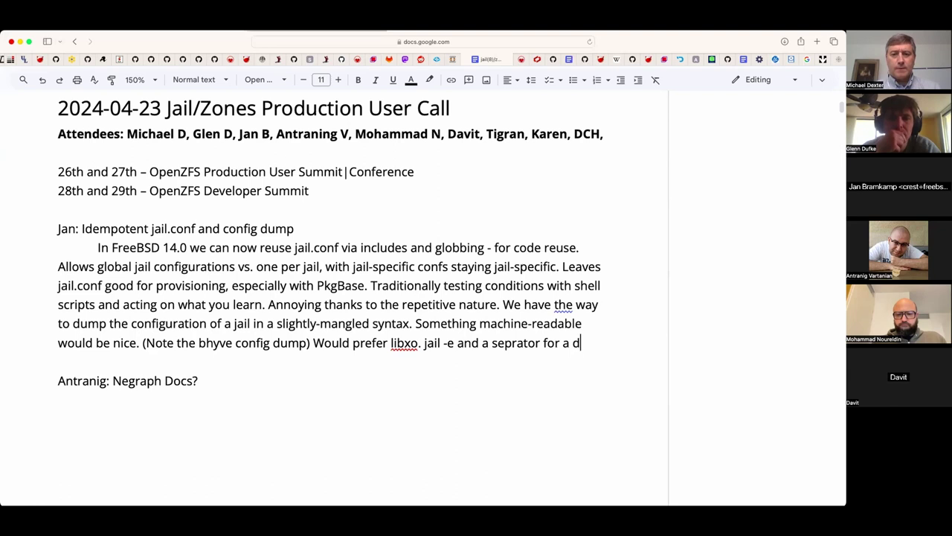
{"action": "right_click", "coordinate": [518, 343]}
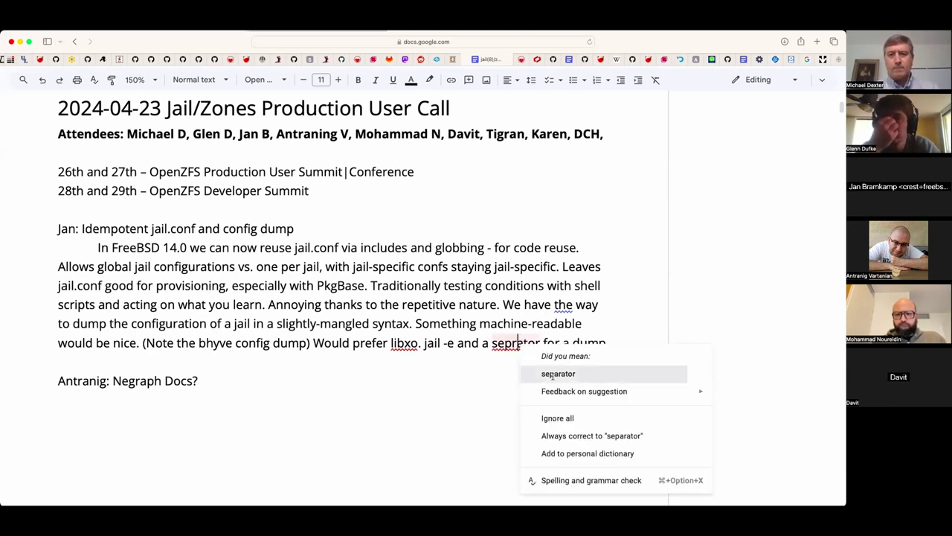
{"action": "left_click", "coordinate": [546, 373]}
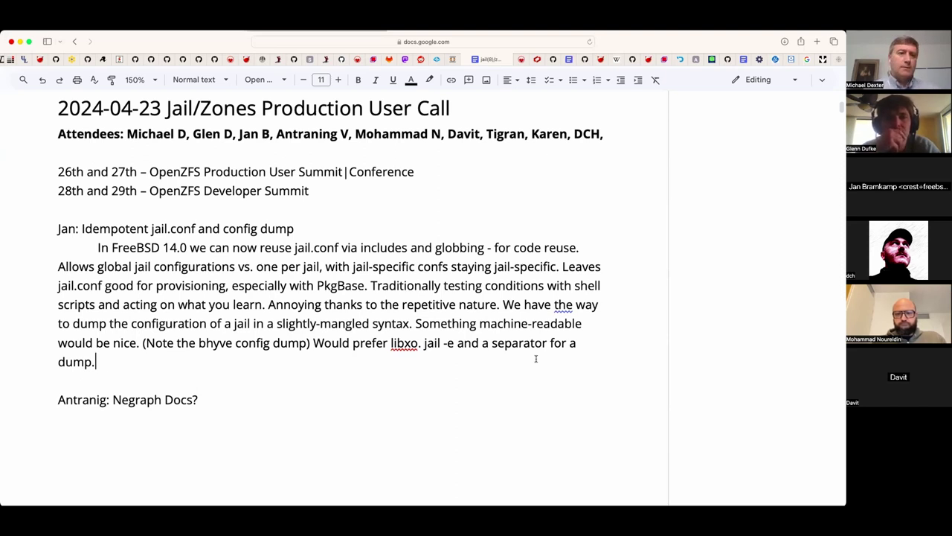
- Finish the jail -e remark in the jail.conf note with "Dumps ALL jails, not just one."
{"action": "type", "text": "Dumps AA"}
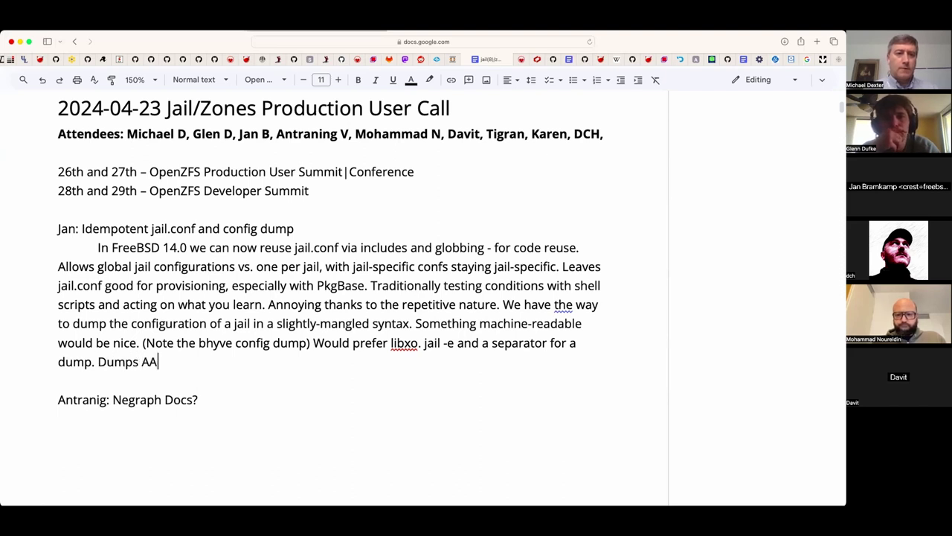
{"action": "key", "text": "BackSpace"}
{"action": "type", "text": "LL jails,"}
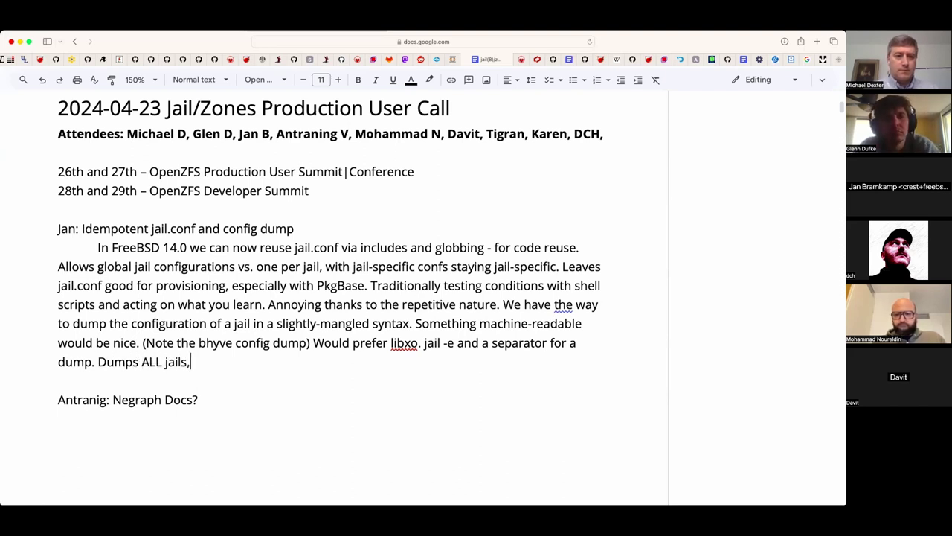
{"action": "type", "text": " not just"}
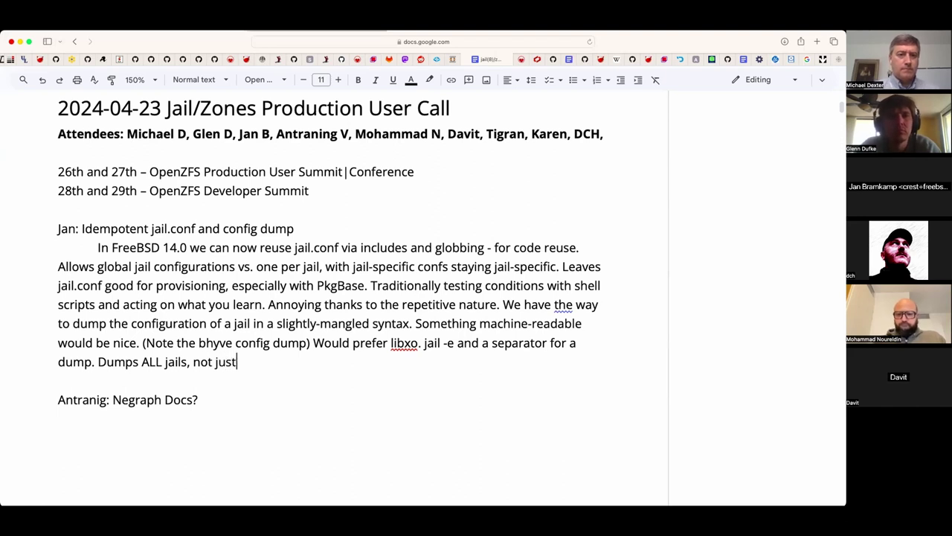
{"action": "type", "text": " one."}
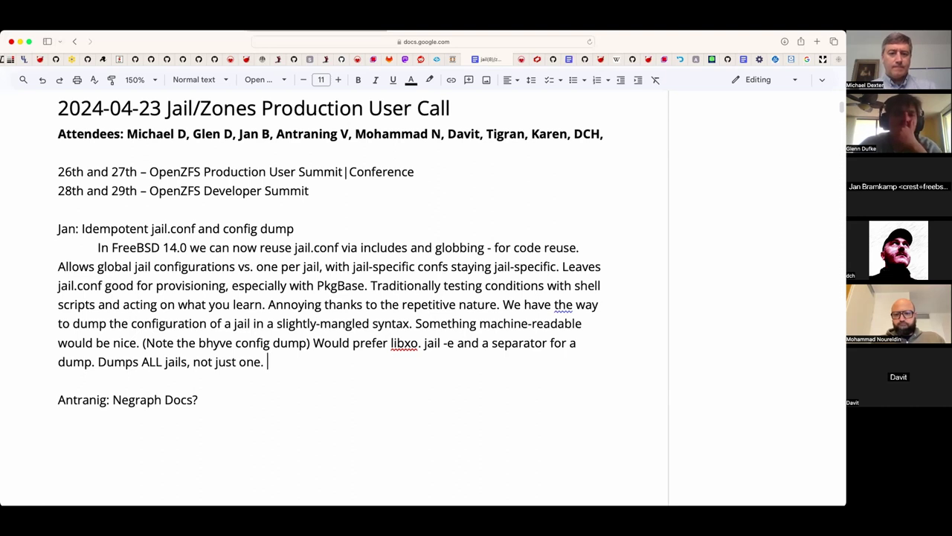
{"action": "type", "text": "Has"}
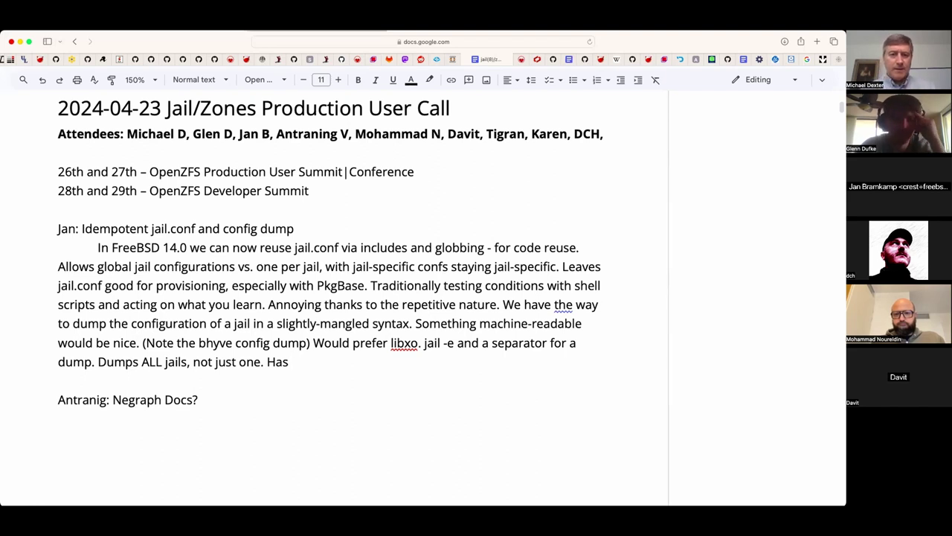
{"action": "key", "text": "BackSpace"}
{"action": "key", "text": "BackSpace"}
{"action": "key", "text": "BackSpace"}
{"action": "key", "text": "BackSpace"}
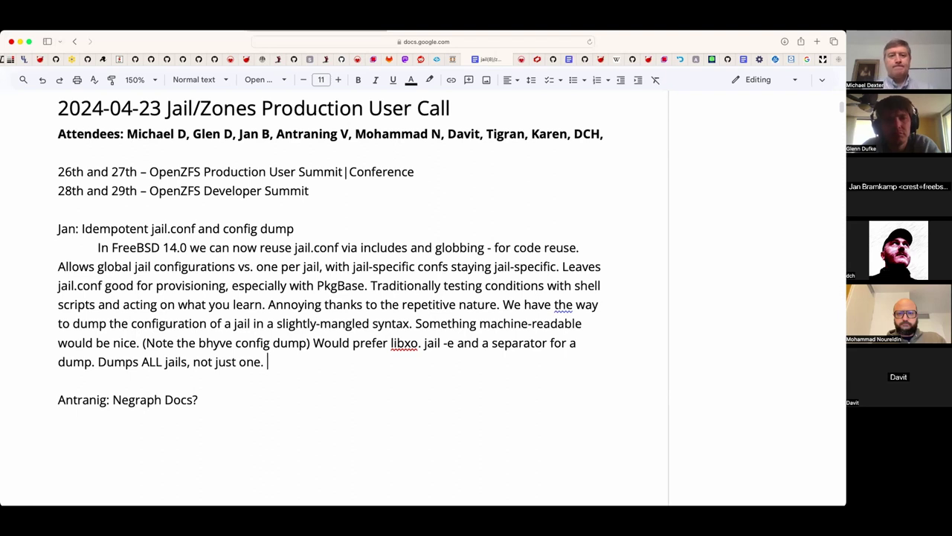
- Append "Idea: Command takes argument to take commands in succession, separate" to the end of the jail.conf note
{"action": "type", "text": "Idea:"}
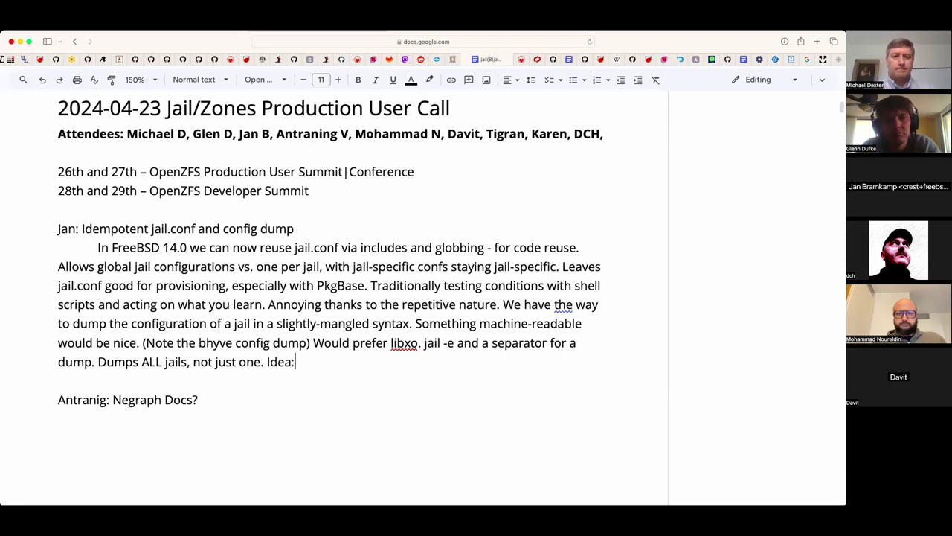
{"action": "type", "text": " Command takes "}
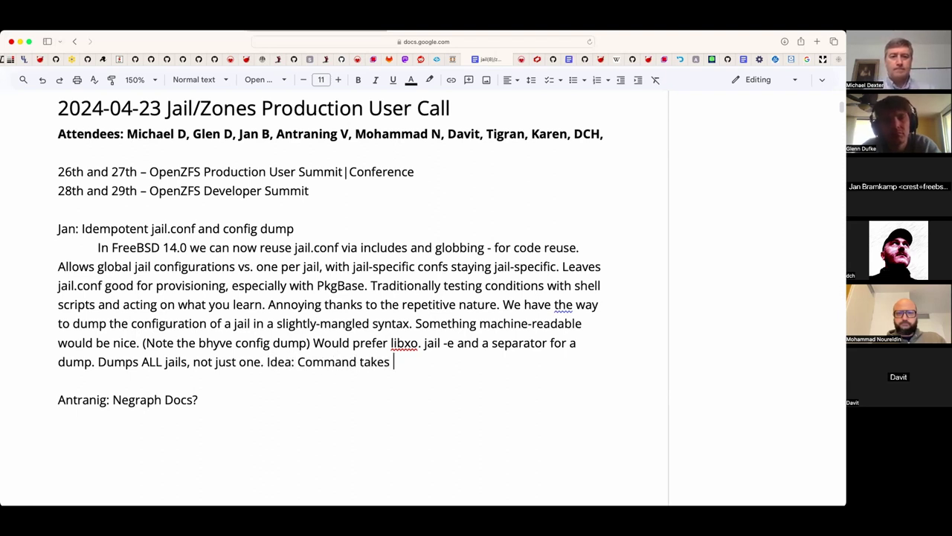
{"action": "type", "text": "argument t"}
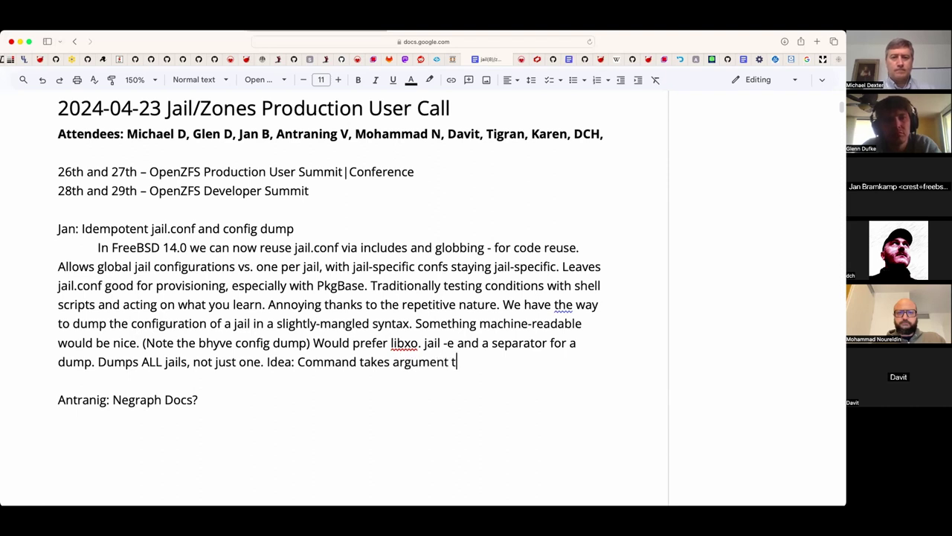
{"action": "type", "text": "o take commands in s"}
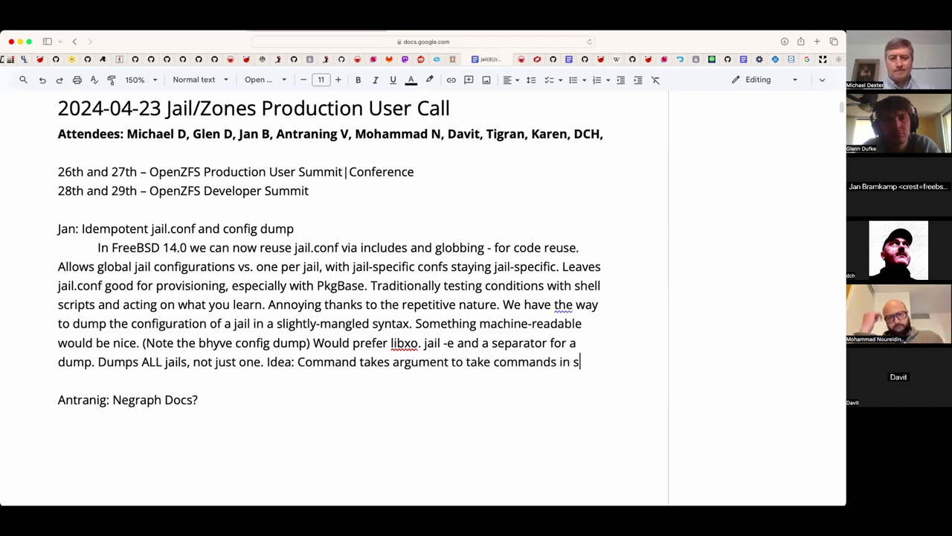
{"action": "type", "text": "ucceess"}
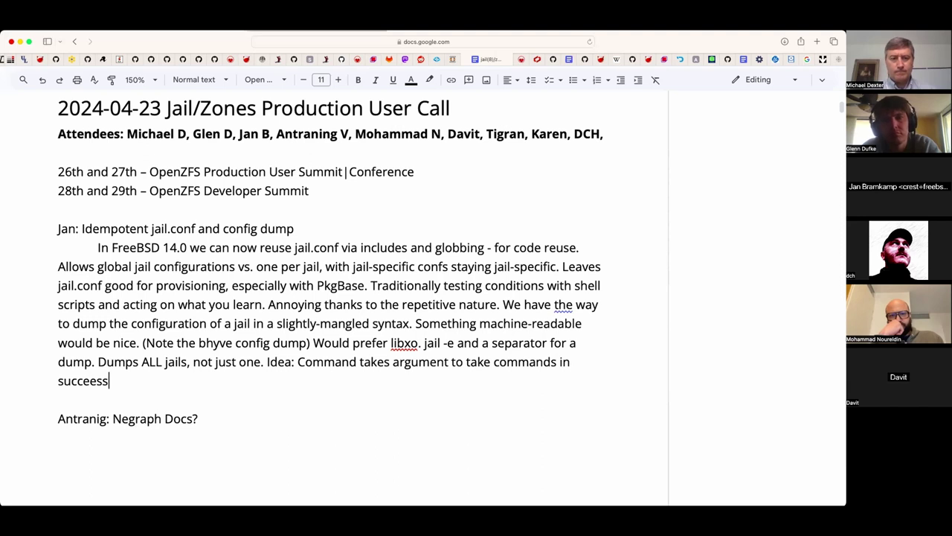
{"action": "type", "text": "ion, separate"}
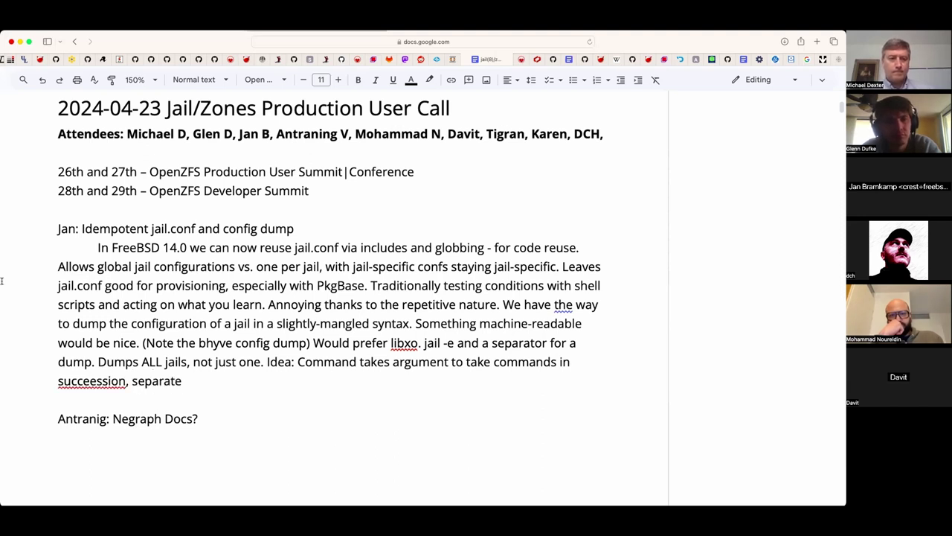
- Correct the spelling of "succession" and finish the idea remark with "with empty commands?"
{"action": "right_click", "coordinate": [85, 381]}
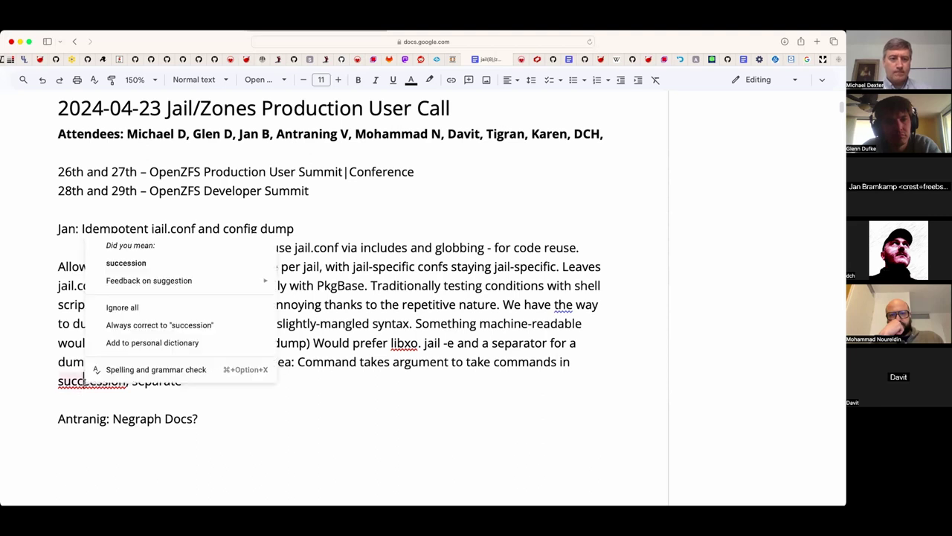
{"action": "left_click", "coordinate": [149, 262]}
{"action": "left_click", "coordinate": [273, 381]}
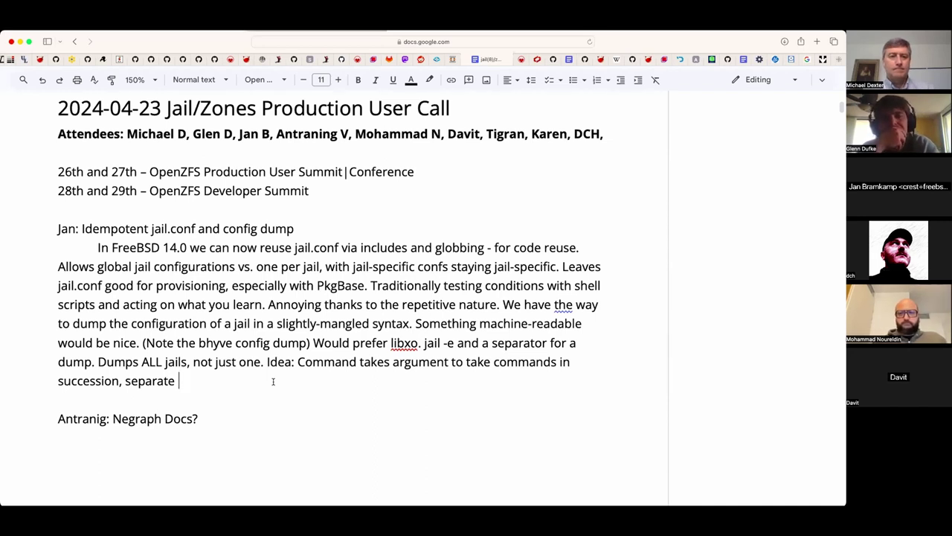
{"action": "type", "text": "with empty commands?"}
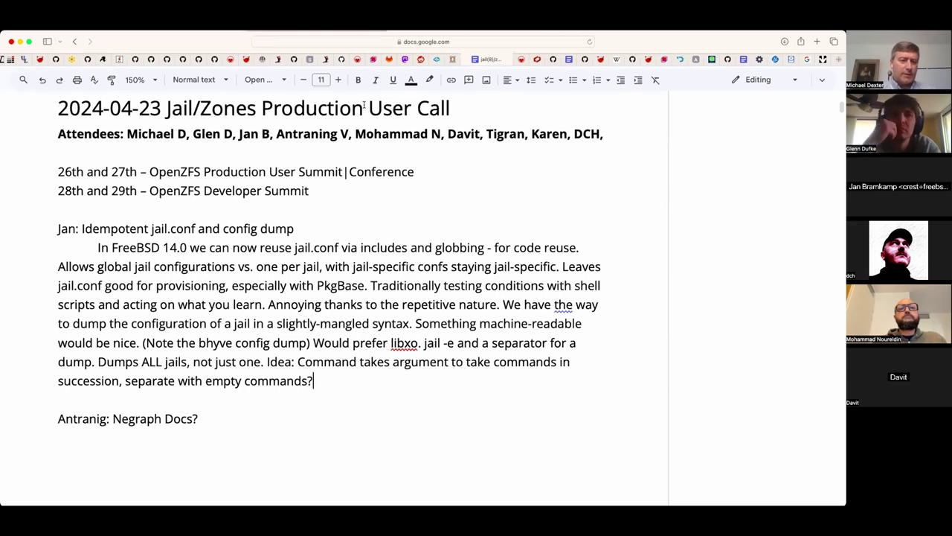
- Add blank lines below the jail.conf note and append the attendee's suggestion "Keep it JSON only and avoid YAML." to its last sentence
{"action": "key", "text": "Down"}
{"action": "key", "text": "Return"}
{"action": "key", "text": "Return"}
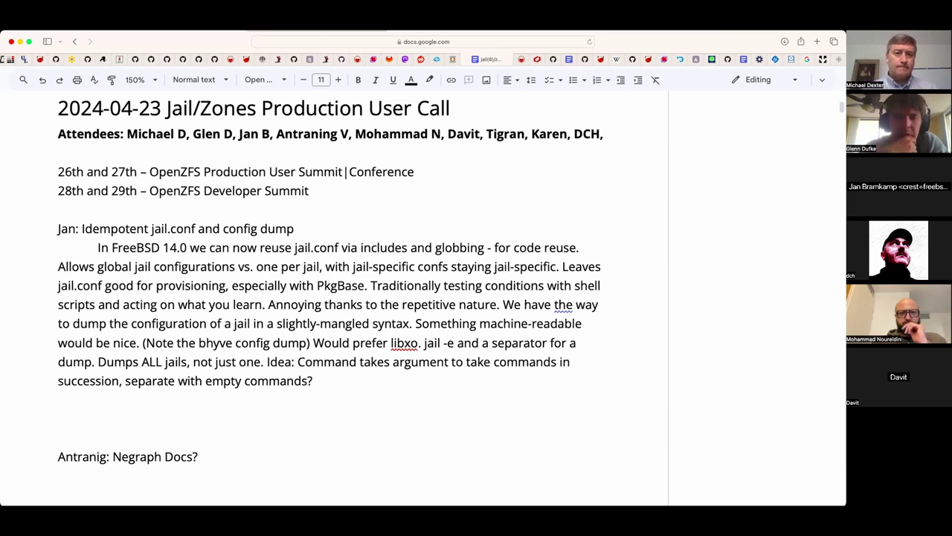
{"action": "key", "text": "Up"}
{"action": "key", "text": "Up"}
{"action": "key", "text": "Left"}
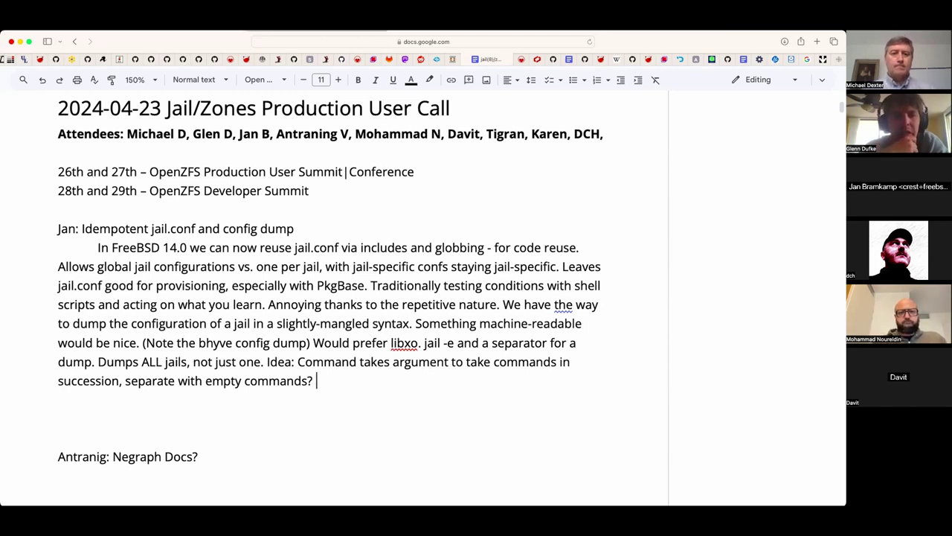
{"action": "type", "text": "Glen suggestion: Keep it JSON only "}
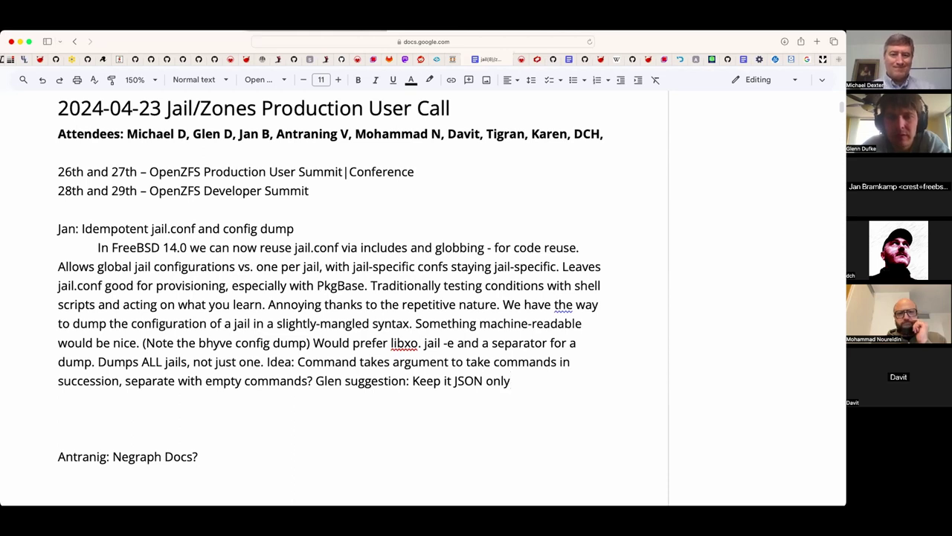
{"action": "type", "text": "and avoid YAML."}
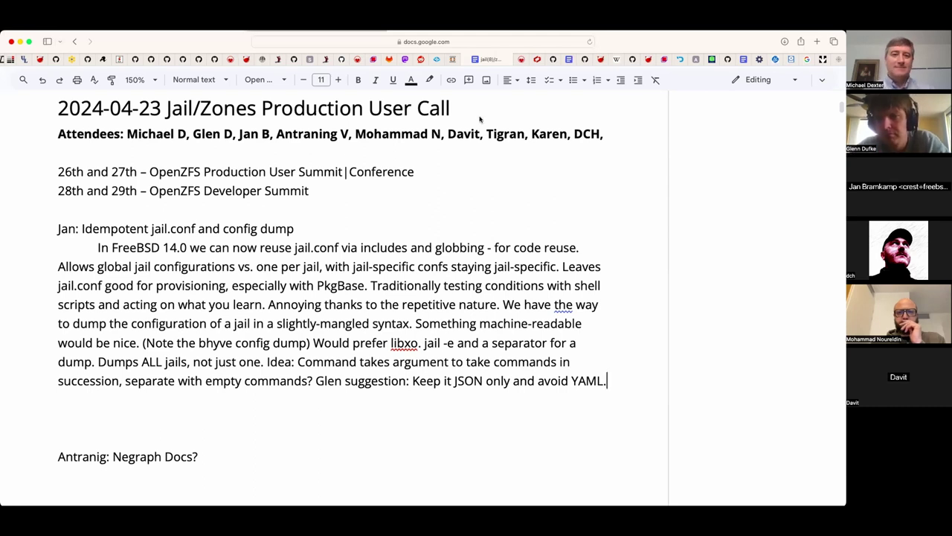
- Insert the ./task Greeting echo 'Hello, world!' example command below the note, clear its formatting and set it in Courier New
{"action": "left_click", "coordinate": [466, 395]}
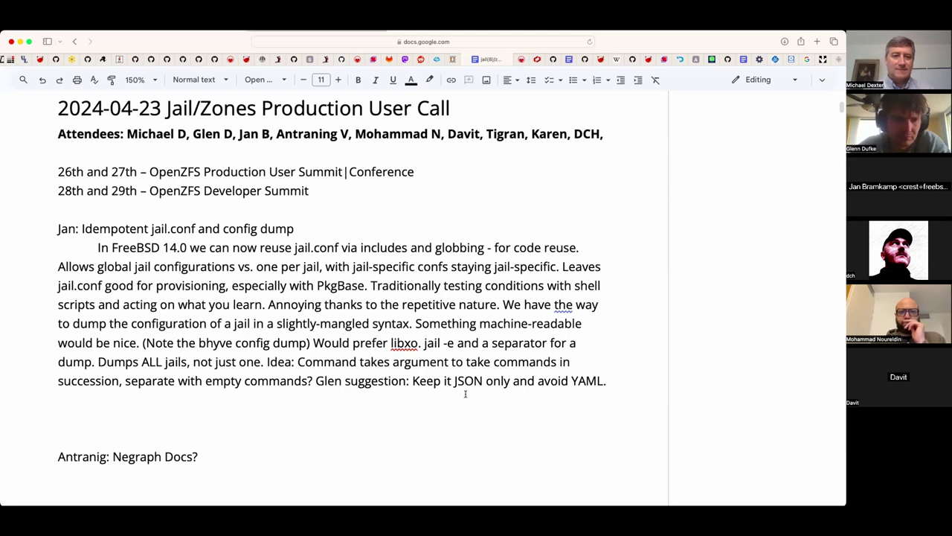
{"action": "type", "text": "./task Greeting echo 'Hello, world!' '' Wait sleep 1 ''"}
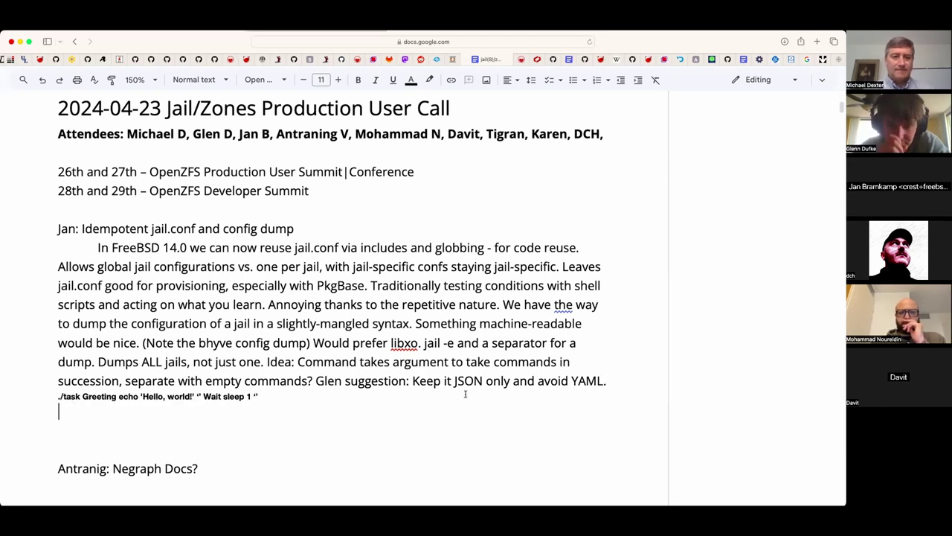
{"action": "key", "text": "shift+Up"}
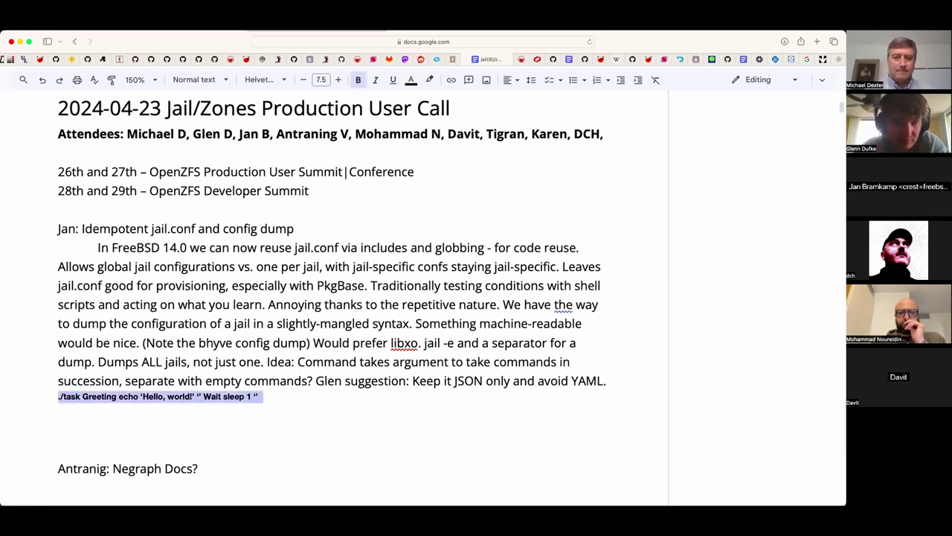
{"action": "key", "text": "super+backslash"}
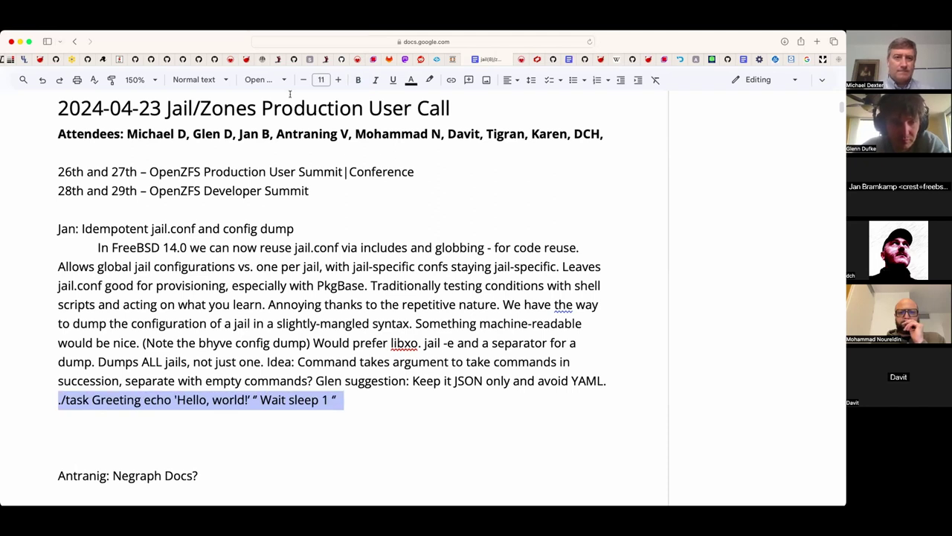
{"action": "left_click", "coordinate": [268, 80]}
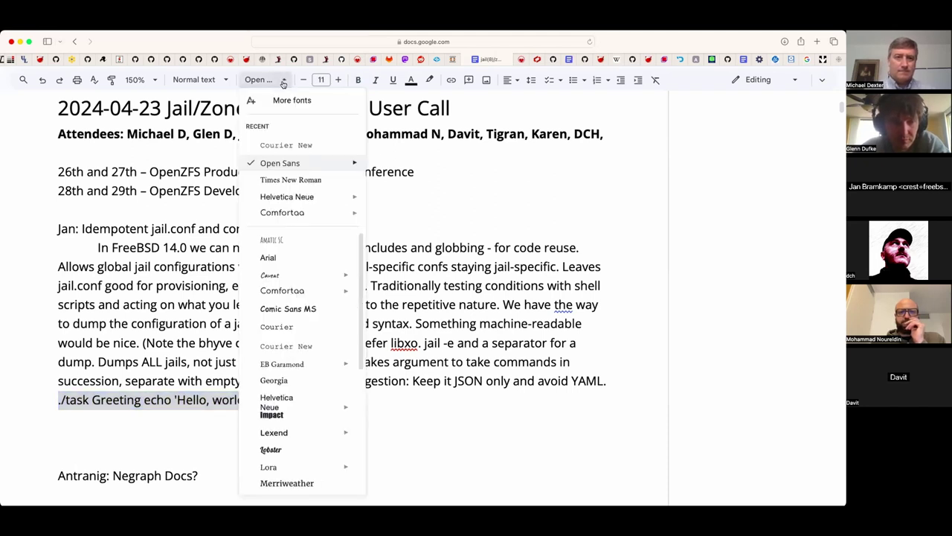
{"action": "left_click", "coordinate": [292, 147]}
{"action": "key", "text": "Right"}
{"action": "key", "text": "Left"}
{"action": "key", "text": "Down"}
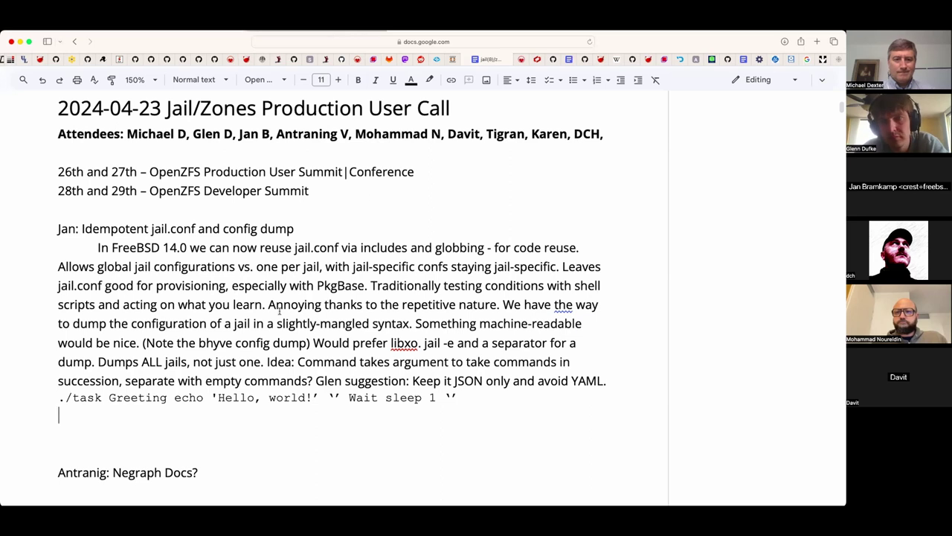
- Replace the question mark after "empty commands" with a colon to introduce the example command
{"action": "left_click", "coordinate": [314, 380]}
{"action": "key", "text": "BackSpace"}
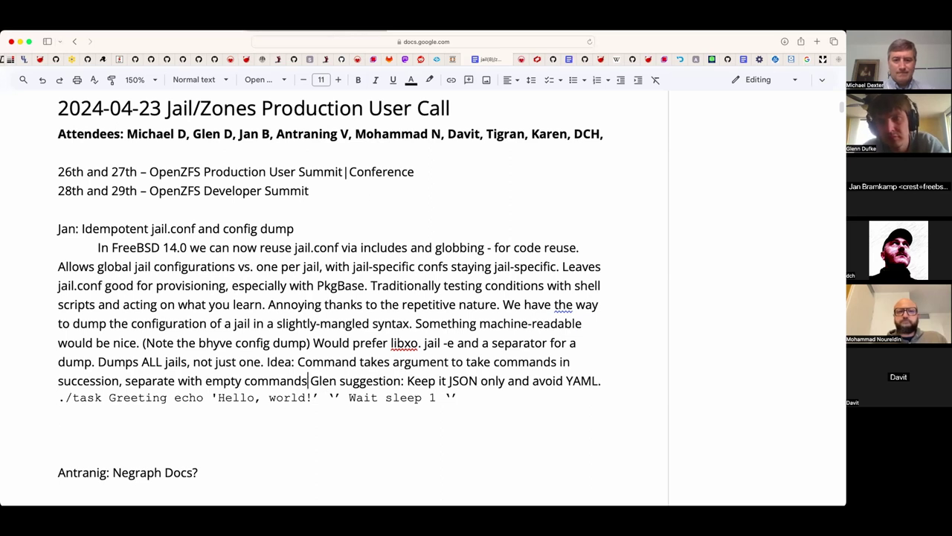
{"action": "type", "text": ":"}
- Move the JSON-only suggestion out of the paragraph onto its own indented line beneath the ./task example
{"action": "key", "text": "Right"}
{"action": "key", "text": "shift+End"}
{"action": "key", "text": "super+c"}
{"action": "key", "text": "BackSpace"}
{"action": "key", "text": "BackSpace"}
{"action": "key", "text": "Down"}
{"action": "key", "text": "Down"}
{"action": "key", "text": "super+v"}
{"action": "key", "text": "super+Left"}
{"action": "key", "text": "Tab"}
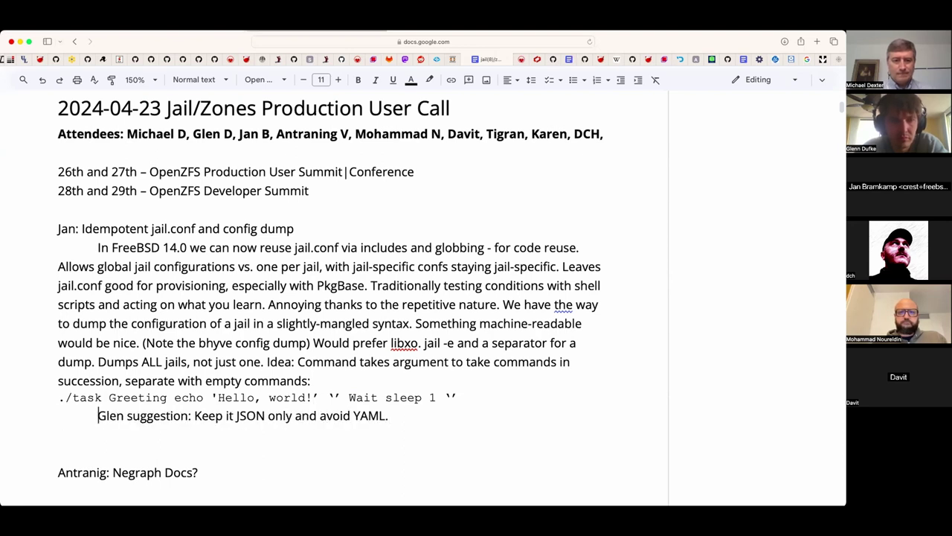
- Add another blank line between the JSON-only suggestion and the Negraph Docs item
{"action": "key", "text": "Down"}
{"action": "scroll", "coordinate": [330, 298], "scroll_direction": "down", "scroll_amount": 2}
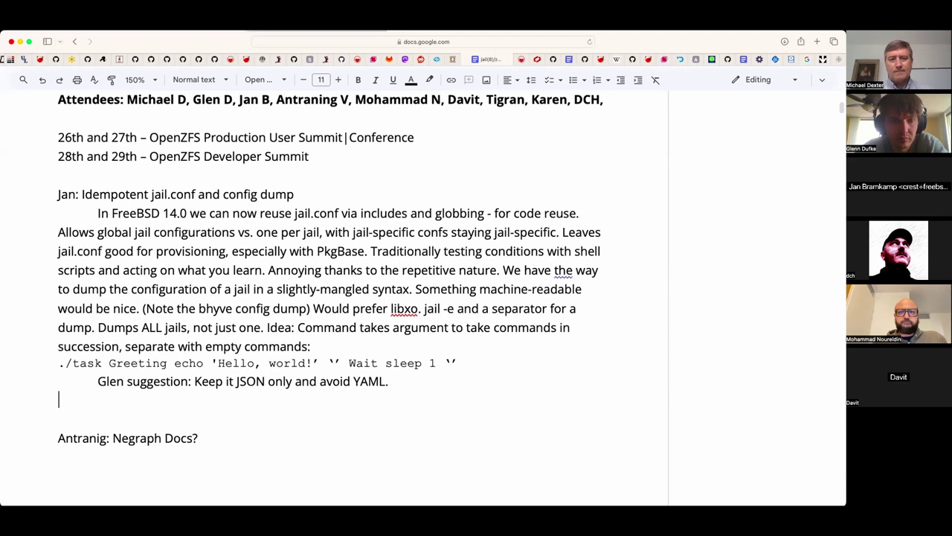
{"action": "scroll", "coordinate": [311, 380], "scroll_direction": "down", "scroll_amount": 2}
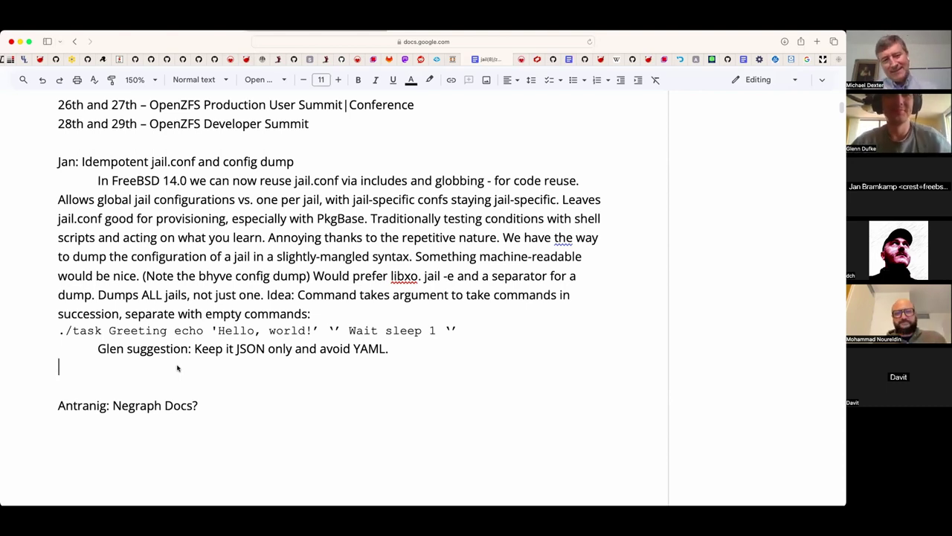
{"action": "key", "text": "Return"}
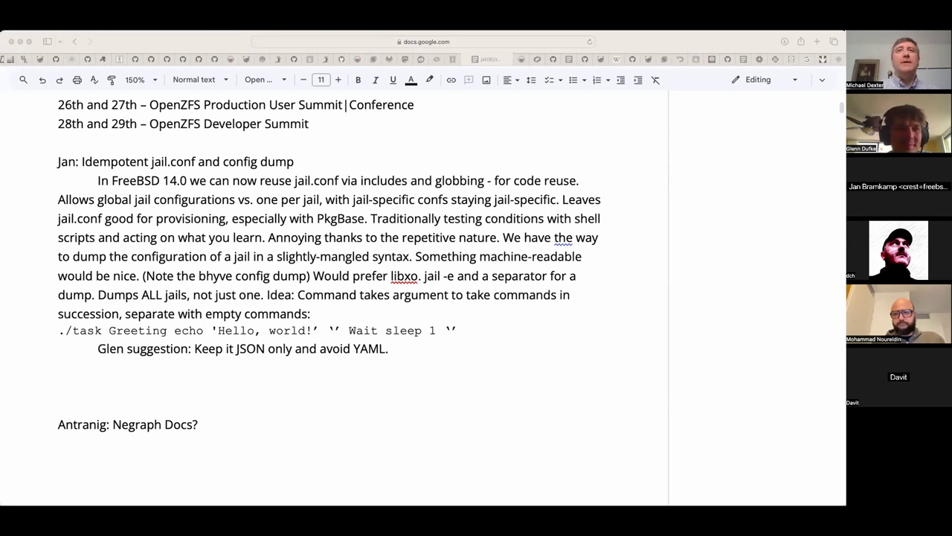
{"action": "left_click", "coordinate": [442, 358]}
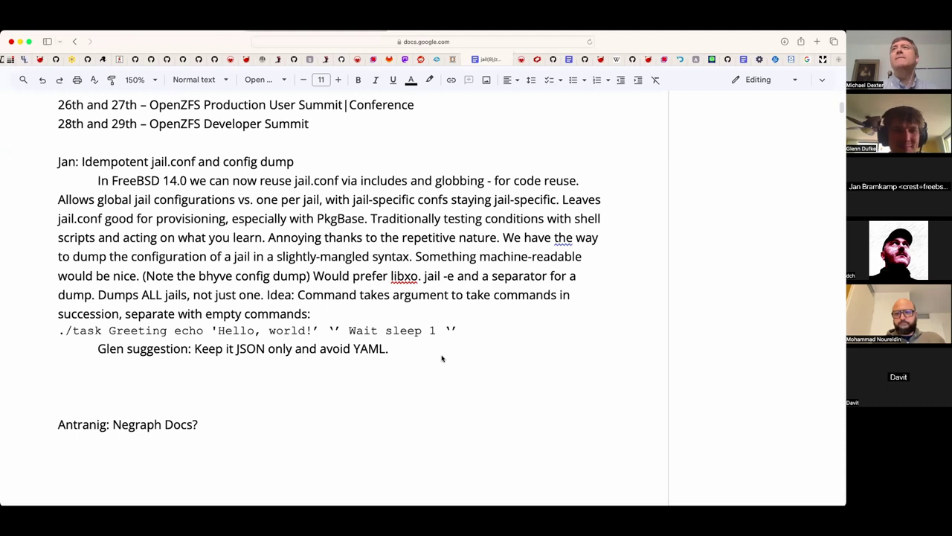
{"action": "key", "text": "Down"}
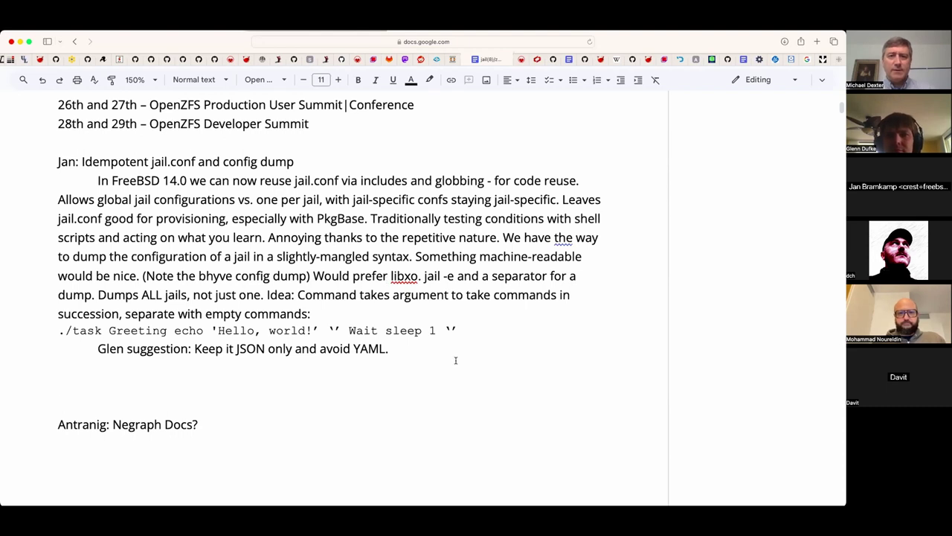
- Add another attendee's first name to the end of the 2024-04-23 call's Attendees list
{"action": "scroll", "coordinate": [581, 266], "scroll_direction": "up", "scroll_amount": 5}
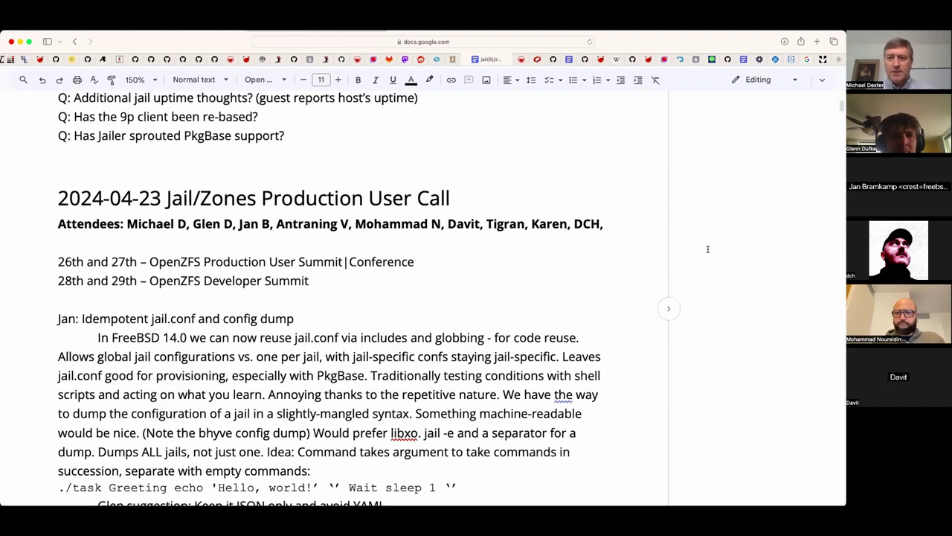
{"action": "double_click", "coordinate": [628, 228]}
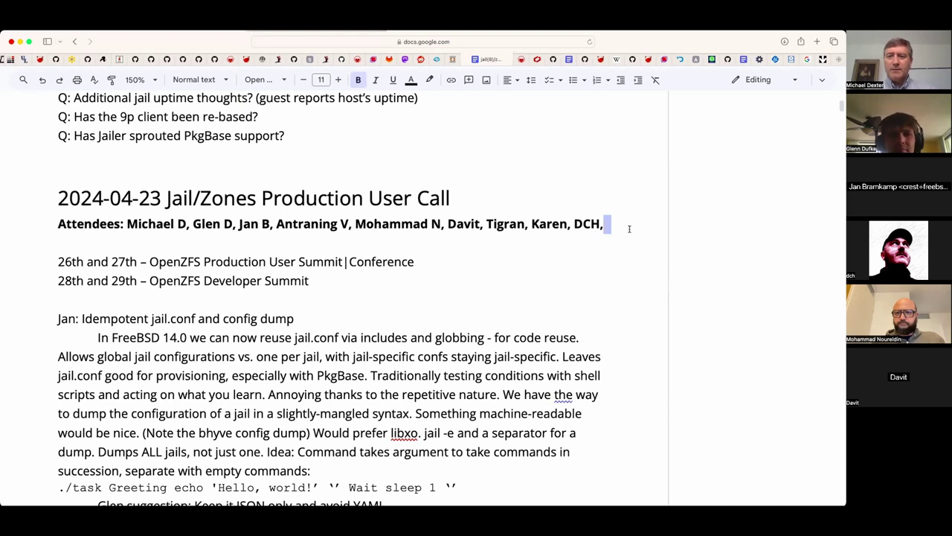
{"action": "key", "text": "Right"}
{"action": "type", "text": "Lev"}
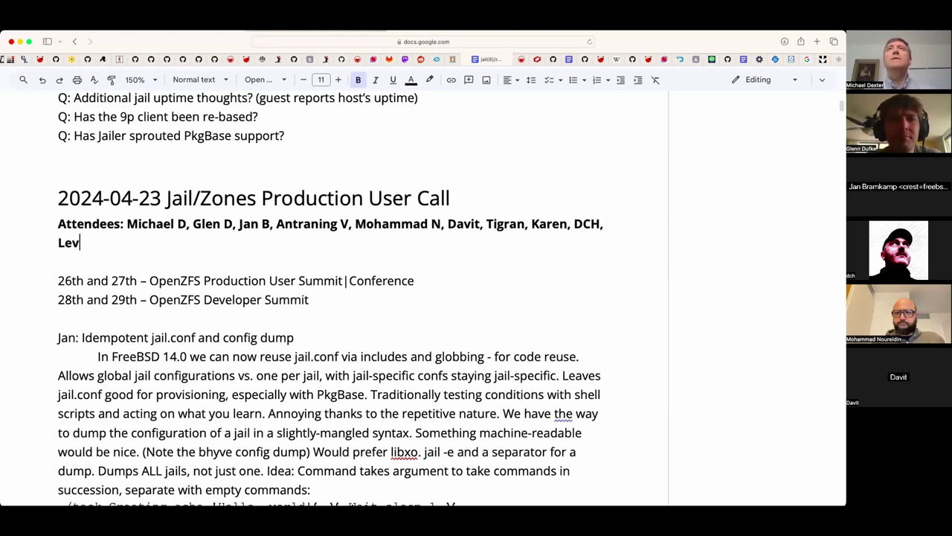
{"action": "type", "text": "on"}
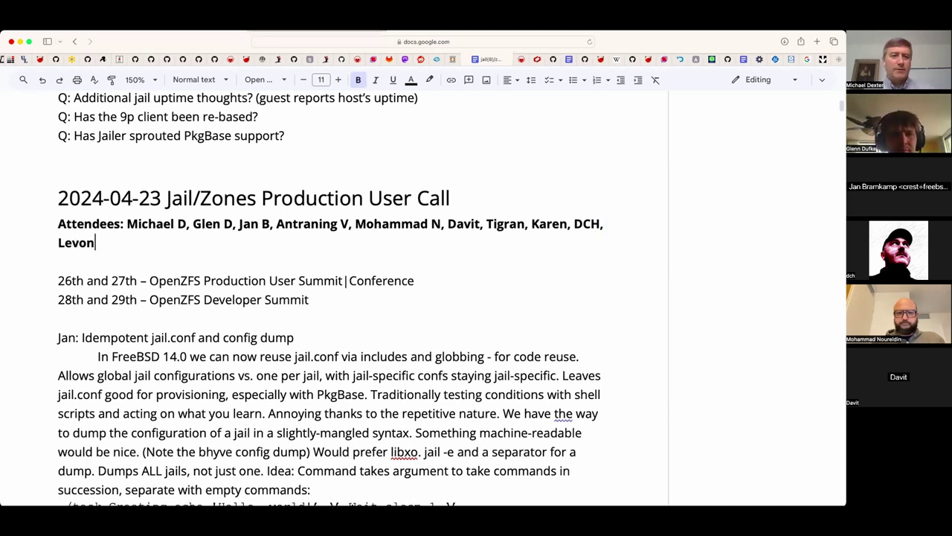
- Below the JSON-only suggestion, insert the "usage: <title> <cmd> [<args>*]" syntax line and paste the sample output of the Greeting and Wait tasks
{"action": "scroll", "coordinate": [629, 231], "scroll_direction": "down", "scroll_amount": 3}
{"action": "scroll", "coordinate": [629, 231], "scroll_direction": "down", "scroll_amount": 2}
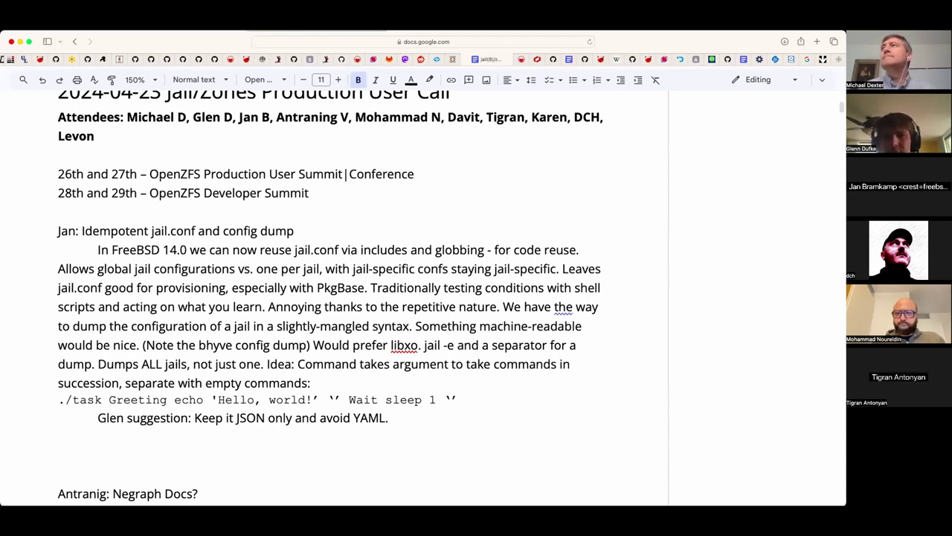
{"action": "left_click", "coordinate": [291, 435]}
{"action": "type", "text": "usage: <title> <cmd> [<args>*] [ '' <title> <cmd> <args>* ]*"}
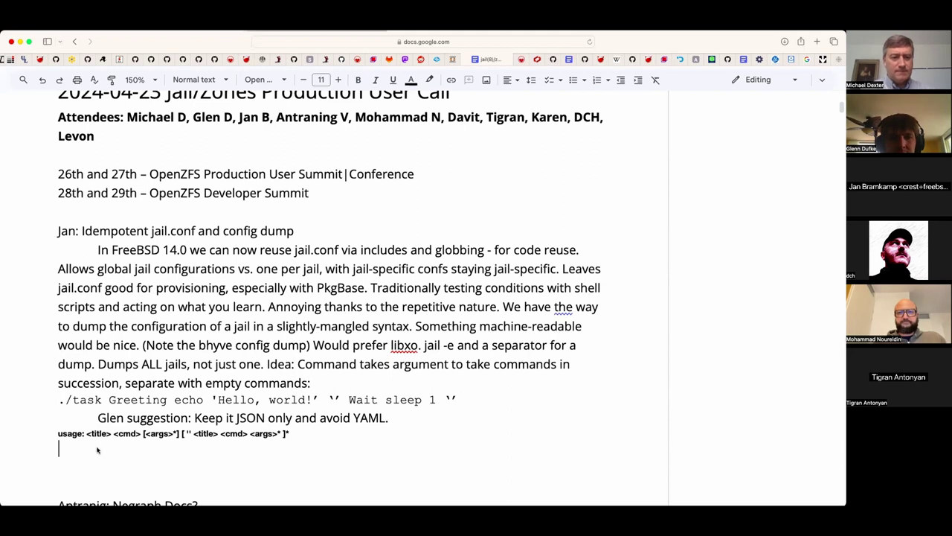
{"action": "key", "text": "super+v"}
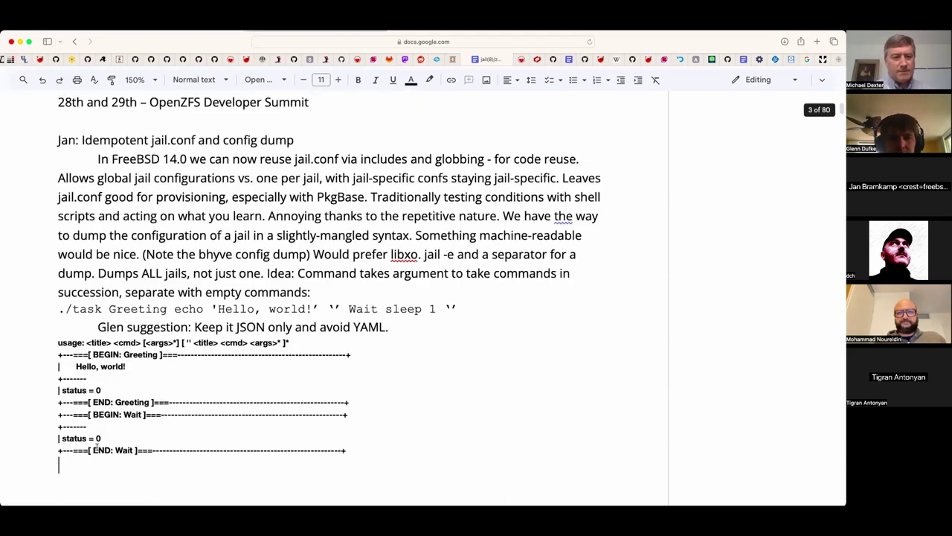
- Clear the formatting of the pasted usage line and Greeting and Wait output, and set that block in Courier New
{"action": "key", "text": "shift+Up"}
{"action": "key", "text": "shift+Up"}
{"action": "key", "text": "shift+Up"}
{"action": "key", "text": "shift+Up"}
{"action": "key", "text": "shift+Up"}
{"action": "key", "text": "shift+Up"}
{"action": "key", "text": "shift+Up"}
{"action": "key", "text": "shift+Up"}
{"action": "key", "text": "shift+Up"}
{"action": "key", "text": "shift+Up"}
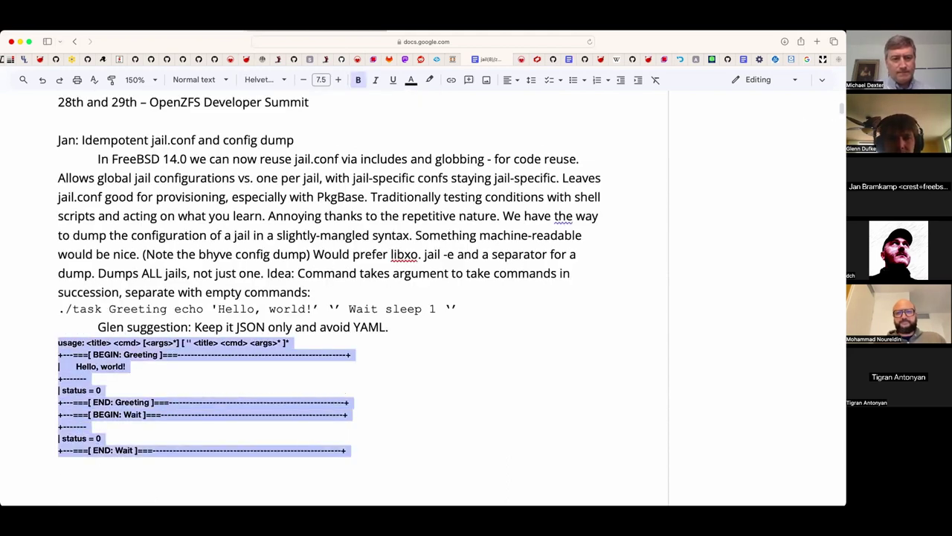
{"action": "key", "text": "super+backslash"}
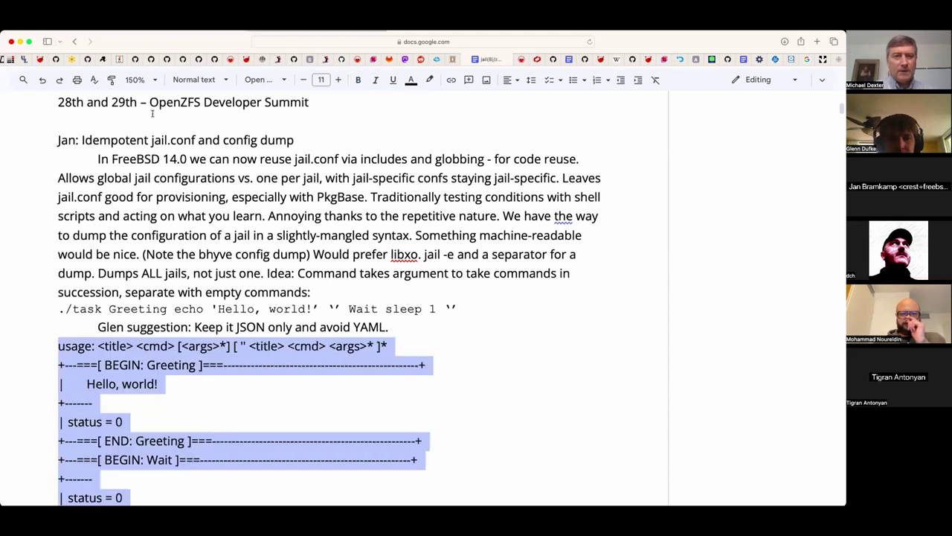
{"action": "left_click", "coordinate": [267, 85]}
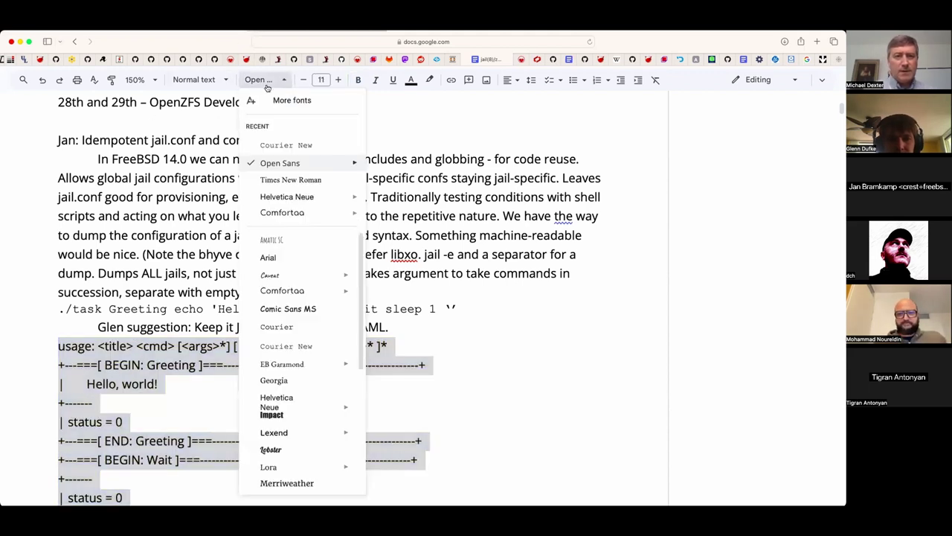
{"action": "left_click", "coordinate": [291, 145]}
{"action": "scroll", "coordinate": [291, 145], "scroll_direction": "down", "scroll_amount": 2}
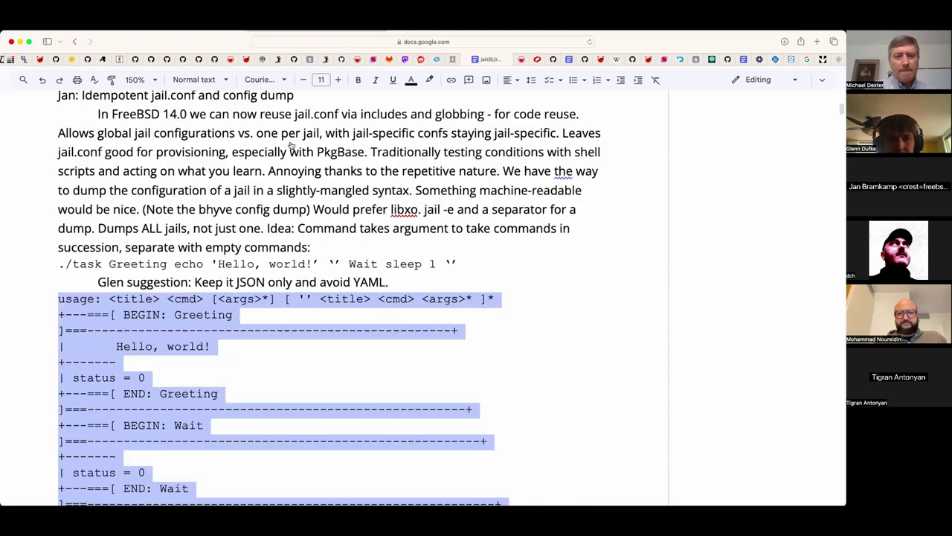
{"action": "scroll", "coordinate": [290, 145], "scroll_direction": "down", "scroll_amount": 3}
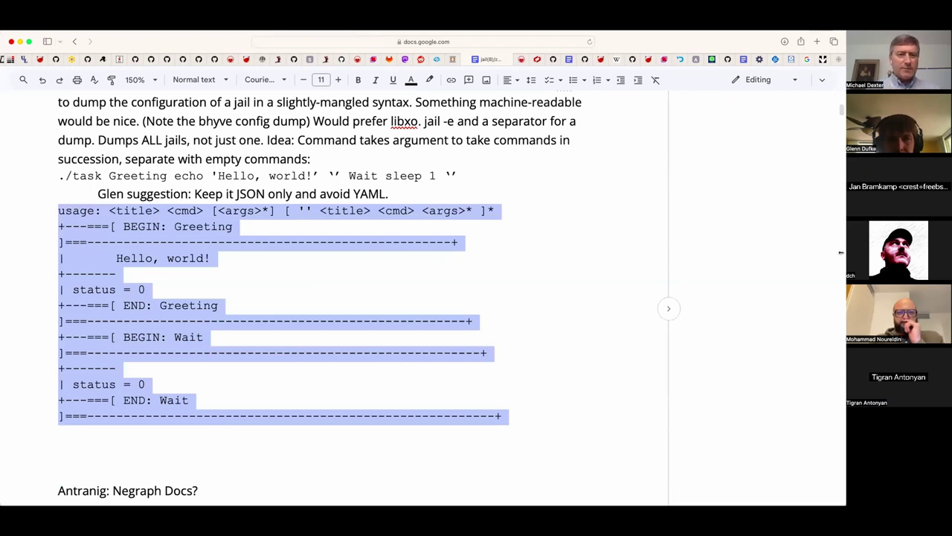
{"action": "left_click", "coordinate": [245, 355]}
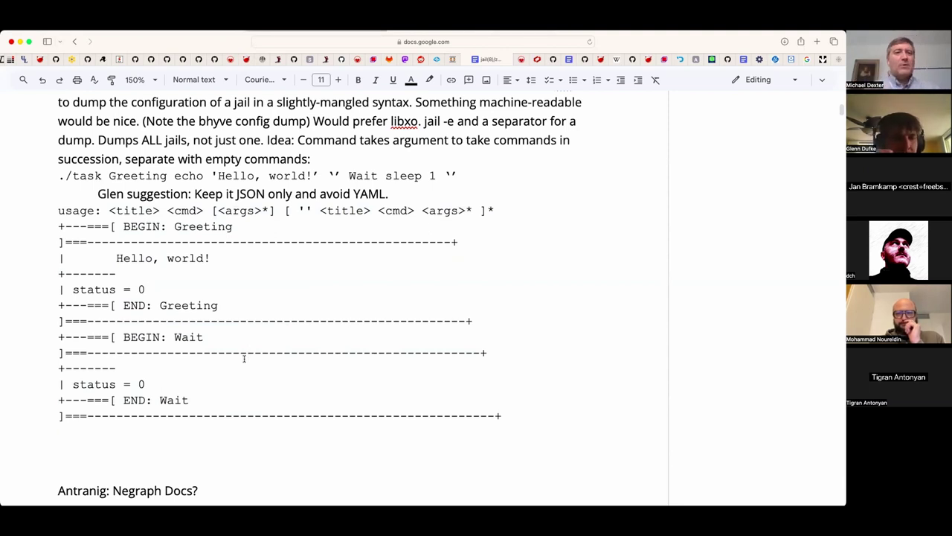
- Paste the Print task's sample output beneath the Wait output, after a blank line
{"action": "scroll", "coordinate": [244, 359], "scroll_direction": "down", "scroll_amount": 2}
{"action": "scroll", "coordinate": [245, 358], "scroll_direction": "up", "scroll_amount": 1}
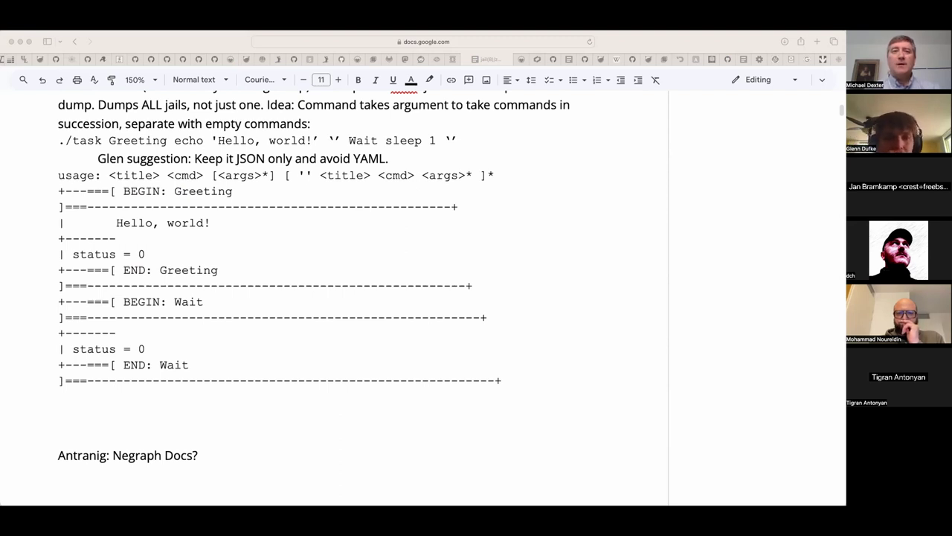
{"action": "left_click", "coordinate": [216, 411]}
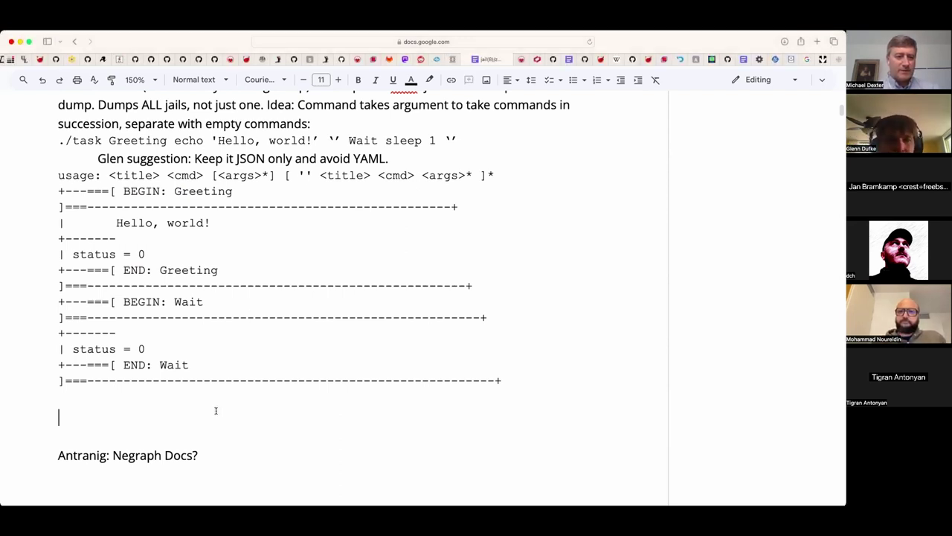
{"action": "key", "text": "super+v"}
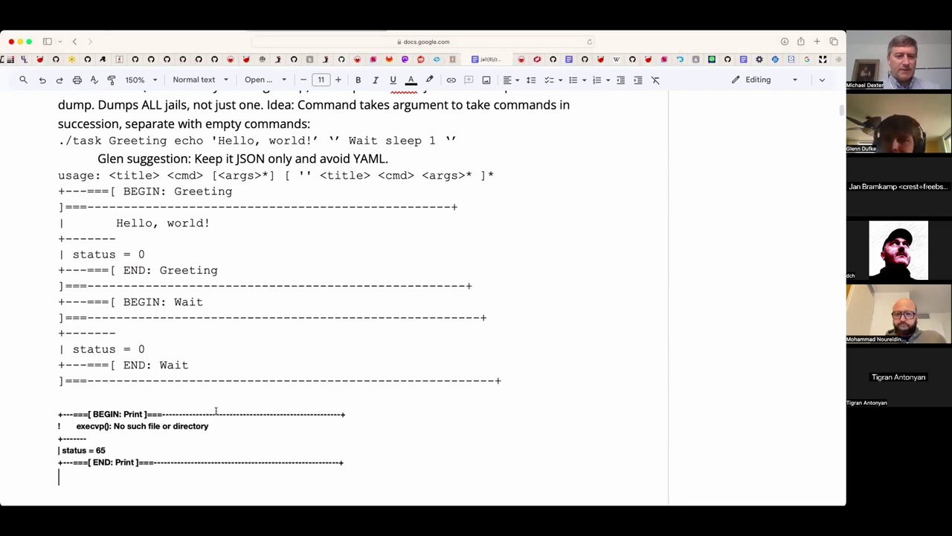
- Clear the formatting of the pasted Print task output and set it in Courier New
{"action": "key", "text": "shift+Up"}
{"action": "key", "text": "shift+Up"}
{"action": "key", "text": "shift+Up"}
{"action": "key", "text": "shift+Up"}
{"action": "key", "text": "shift+Up"}
{"action": "key", "text": "shift+Up"}
{"action": "key", "text": "ctrl+backslash"}
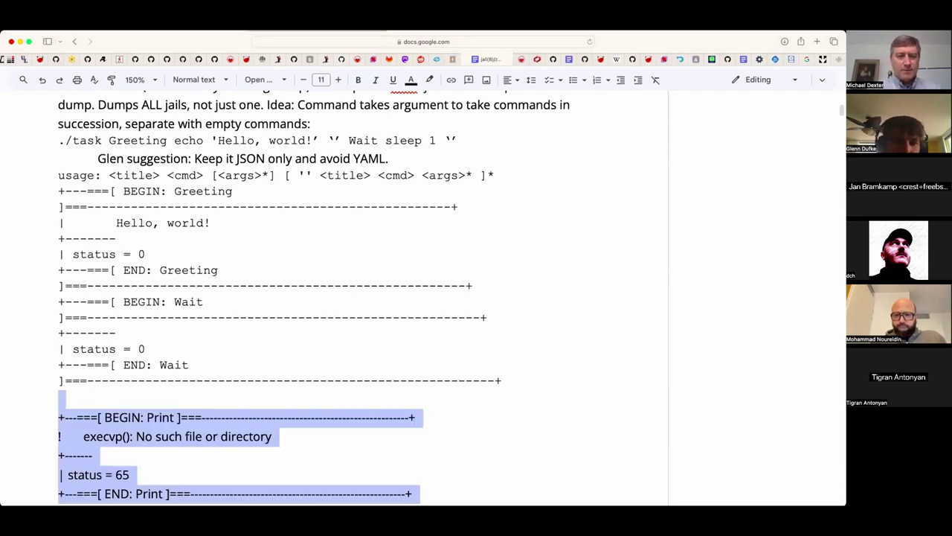
{"action": "left_click", "coordinate": [276, 80]}
{"action": "left_click", "coordinate": [287, 144]}
{"action": "scroll", "coordinate": [282, 170], "scroll_direction": "down", "scroll_amount": 3}
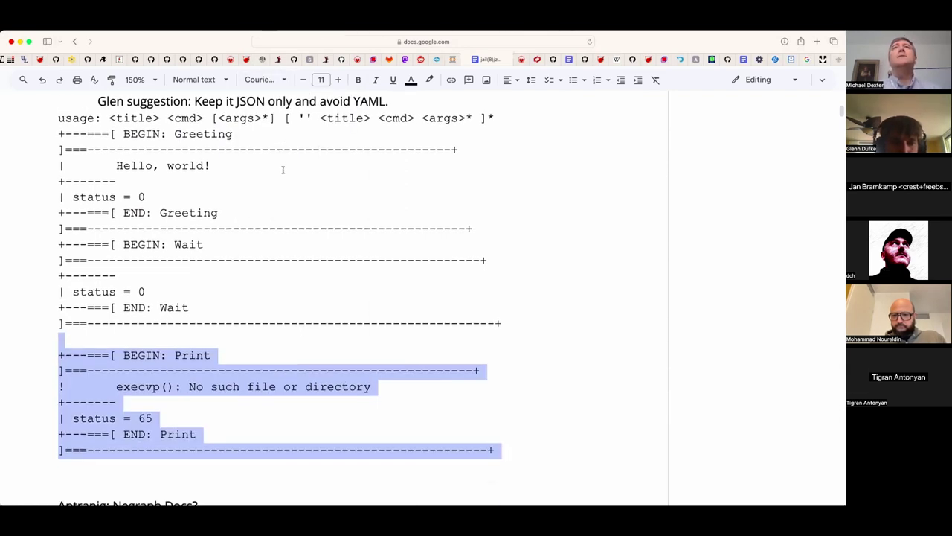
{"action": "scroll", "coordinate": [317, 228], "scroll_direction": "down", "scroll_amount": 3}
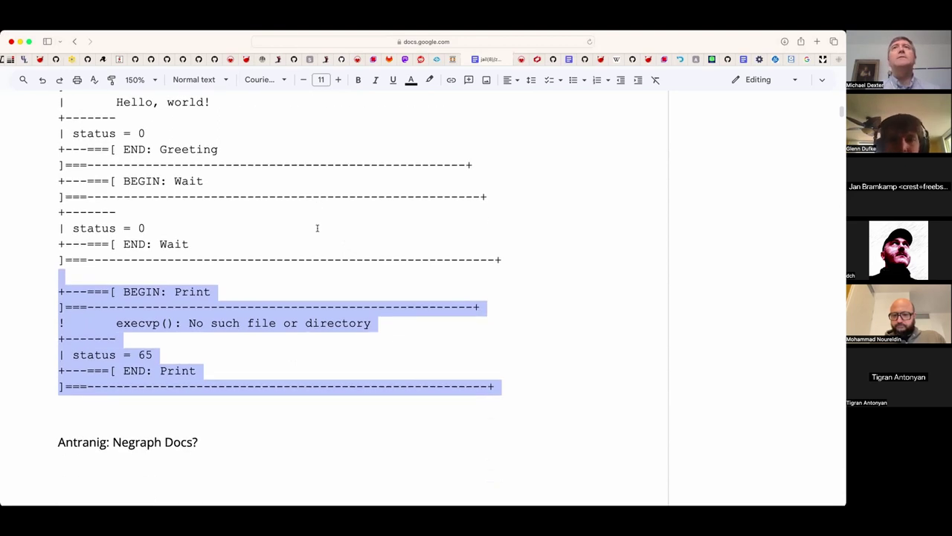
- Remove one of the blank lines between the Print task output and the Negraph Docs item
{"action": "scroll", "coordinate": [317, 228], "scroll_direction": "down", "scroll_amount": 3}
{"action": "scroll", "coordinate": [317, 226], "scroll_direction": "down", "scroll_amount": 5}
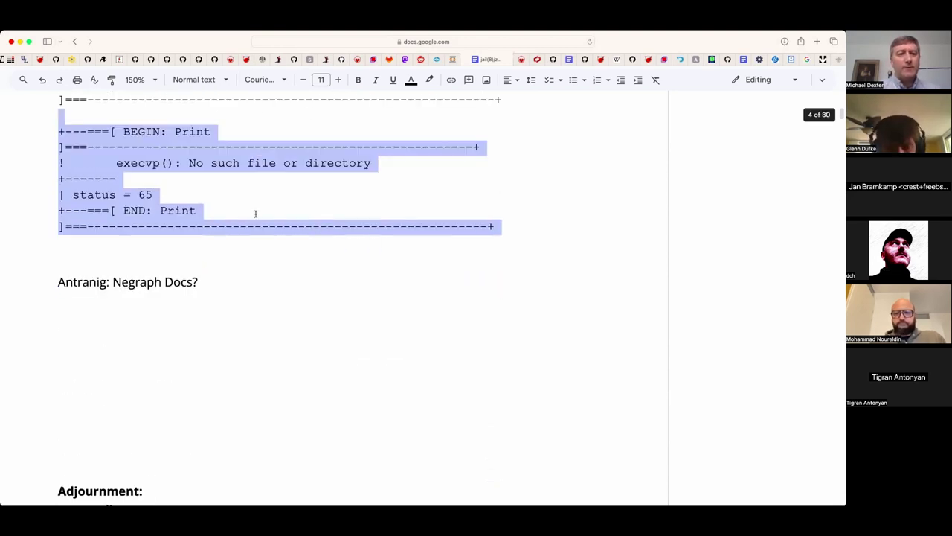
{"action": "scroll", "coordinate": [305, 212], "scroll_direction": "down", "scroll_amount": 2}
{"action": "left_click", "coordinate": [286, 236]}
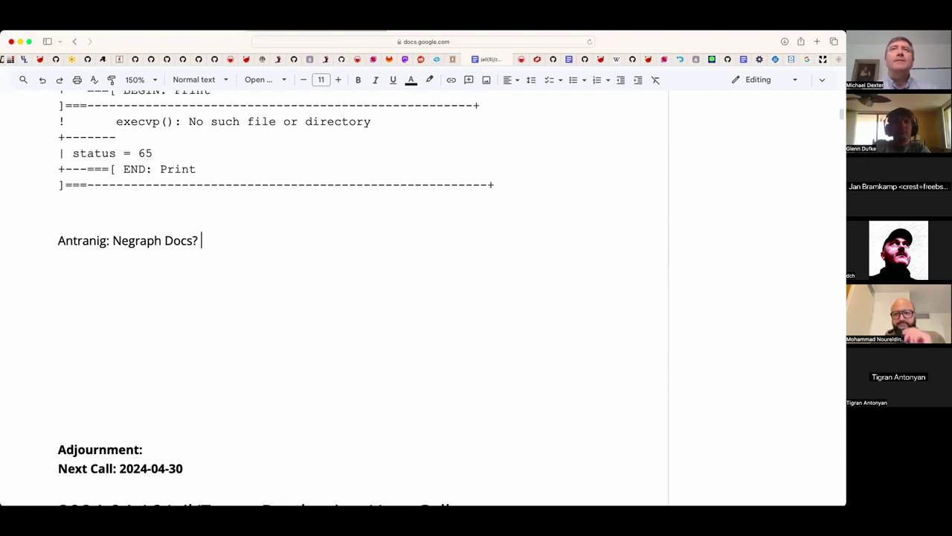
{"action": "left_click", "coordinate": [198, 210]}
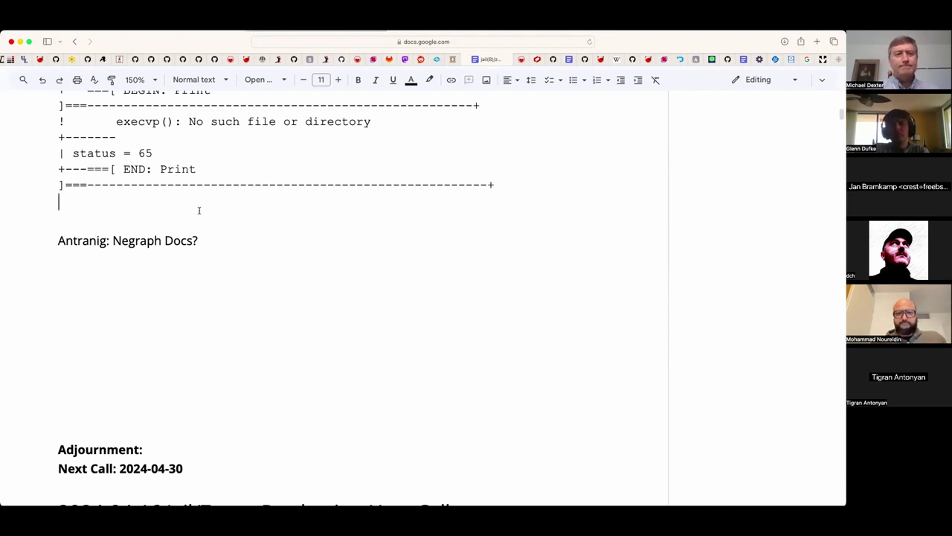
{"action": "key", "text": "Down"}
{"action": "key", "text": "BackSpace"}
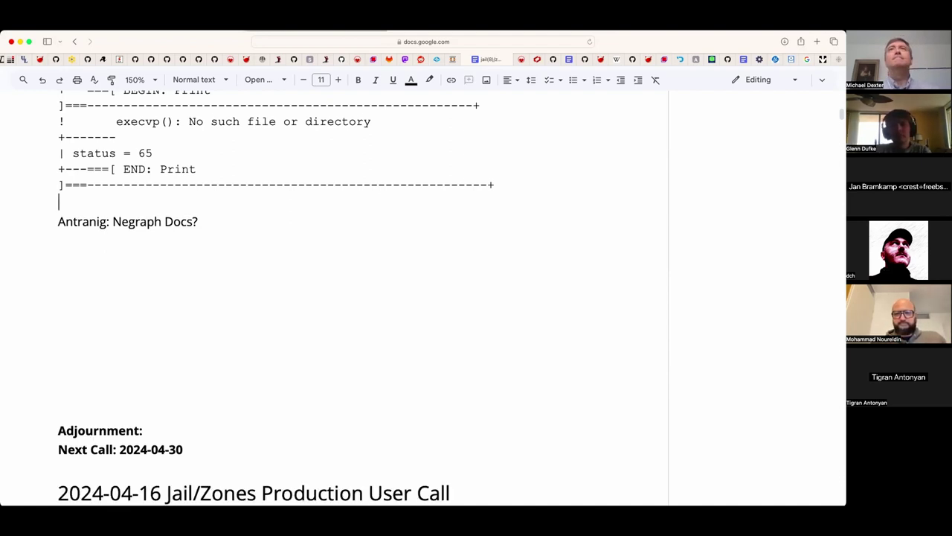
{"action": "left_click", "coordinate": [59, 240]}
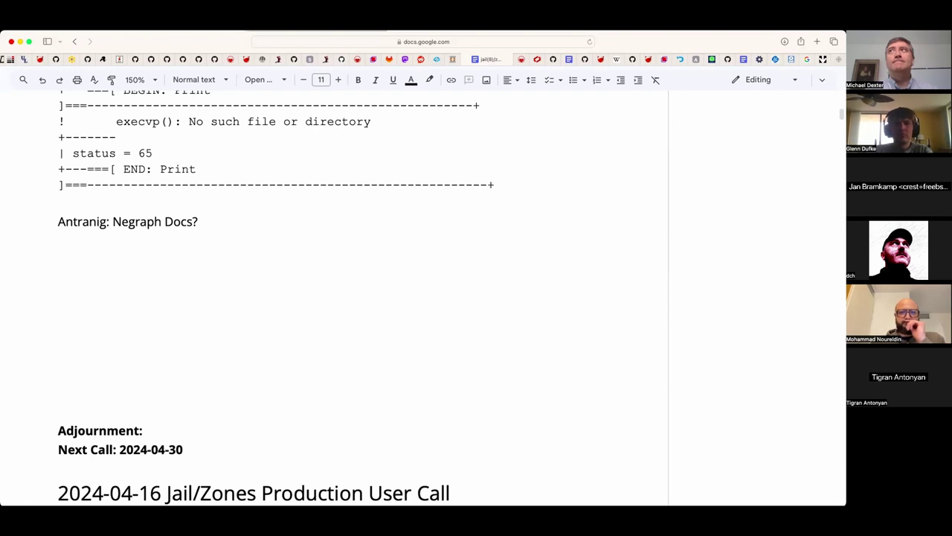
{"action": "key", "text": "Down"}
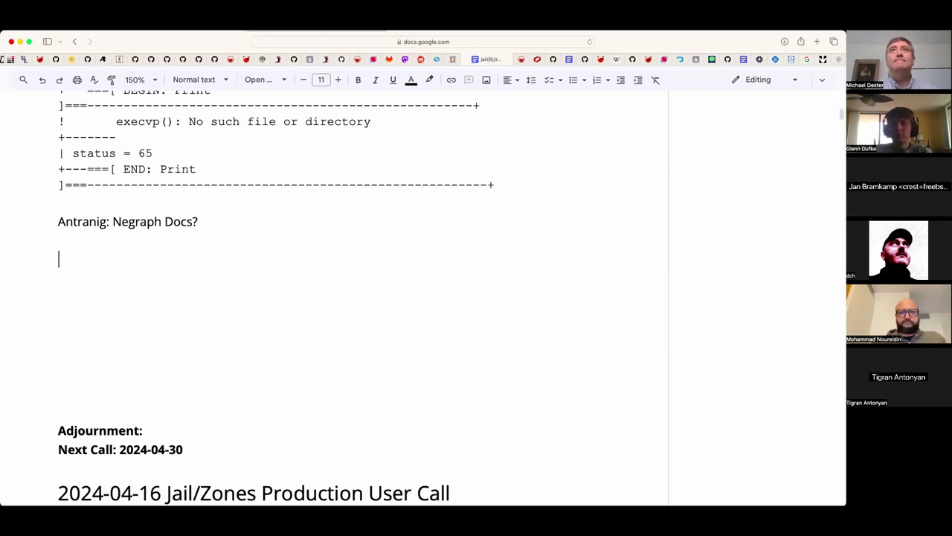
{"action": "key", "text": "Down"}
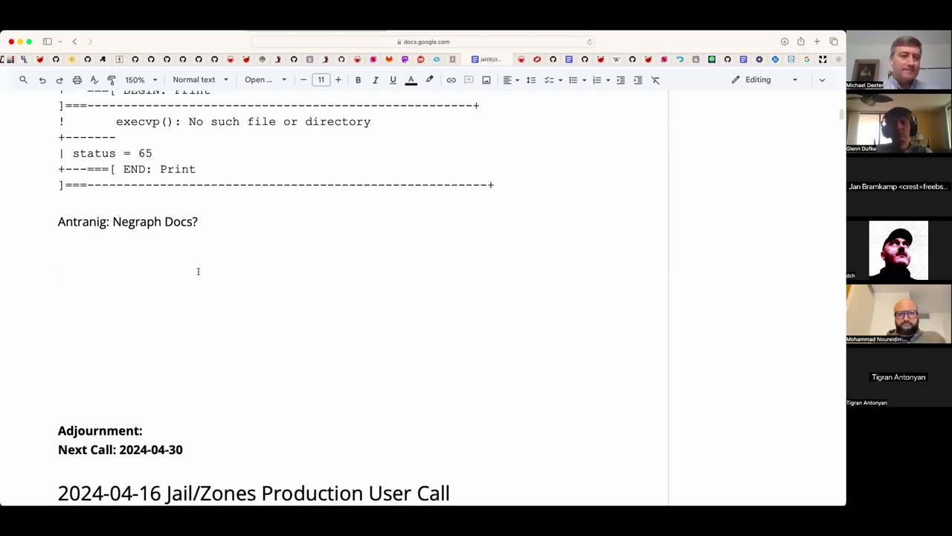
{"action": "scroll", "coordinate": [198, 272], "scroll_direction": "up", "scroll_amount": 1}
{"action": "left_click", "coordinate": [198, 271]}
{"action": "double_click", "coordinate": [198, 271]}
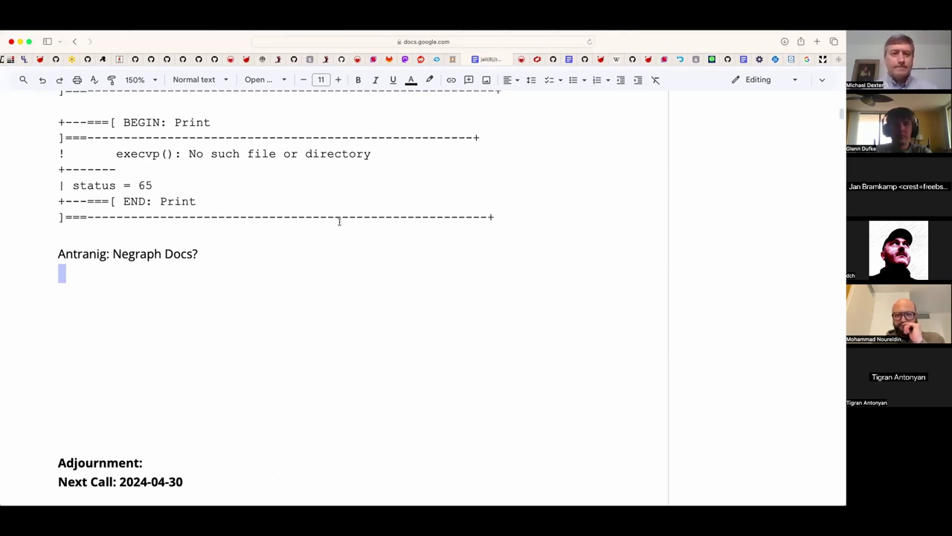
- Below the Print output, add ./task Greeting echo 'Hello, world!' '' Wait sleep 0.1 '' 'Print error' fdmove -c 1 2 echo foo '' Fail exit 23
{"action": "left_click", "coordinate": [238, 229]}
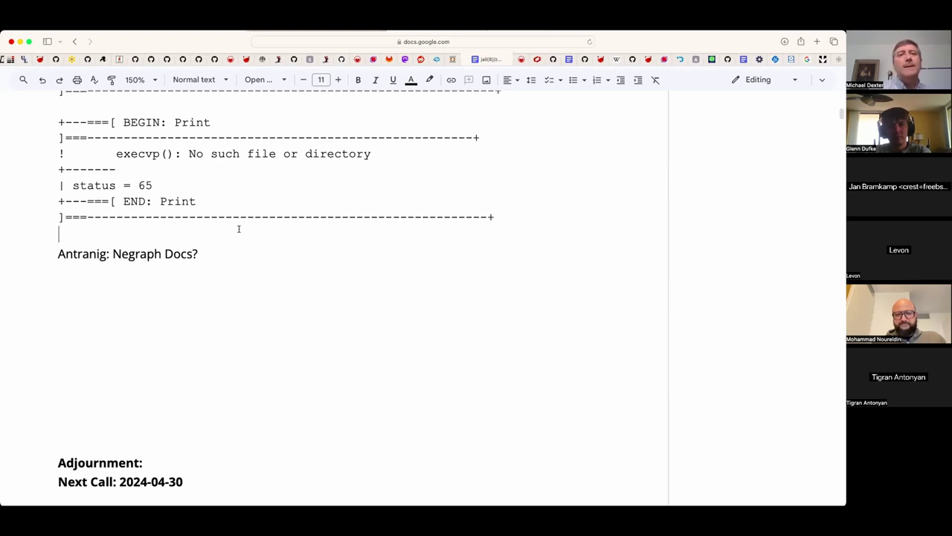
{"action": "scroll", "coordinate": [239, 228], "scroll_direction": "up", "scroll_amount": 5}
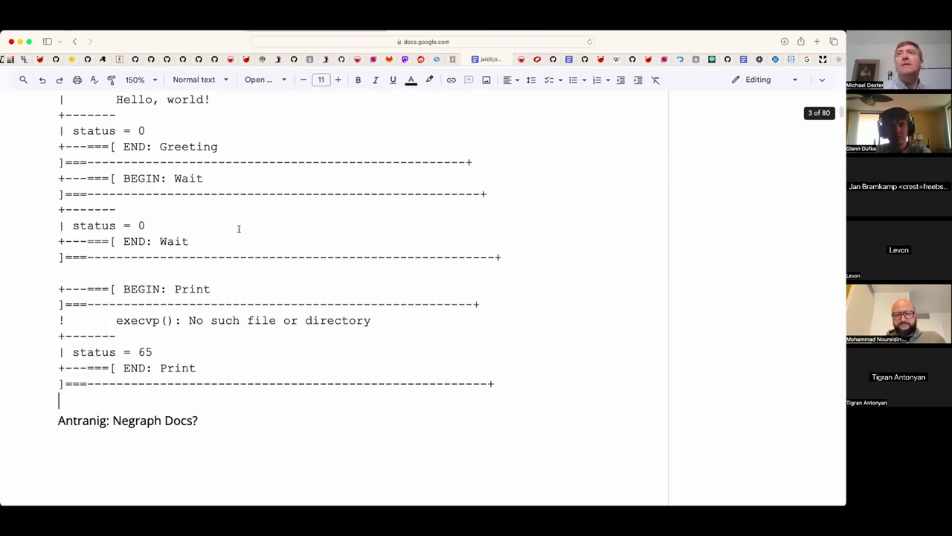
{"action": "scroll", "coordinate": [474, 178], "scroll_direction": "up", "scroll_amount": 1}
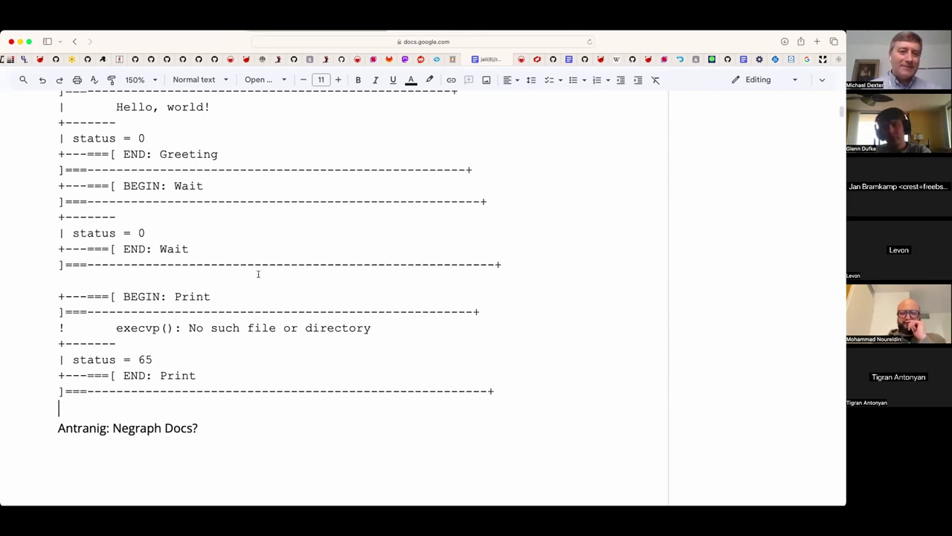
{"action": "scroll", "coordinate": [259, 279], "scroll_direction": "down", "scroll_amount": 1}
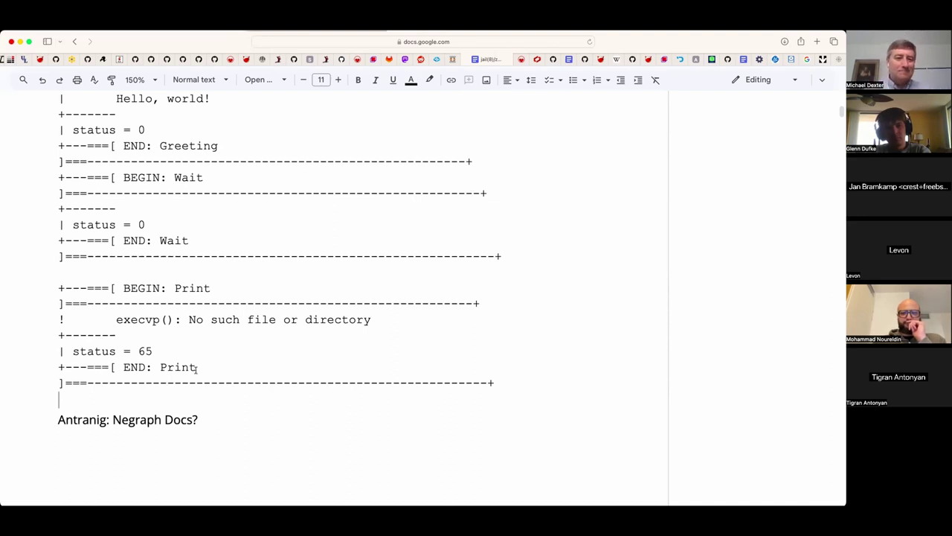
{"action": "key", "text": "Return"}
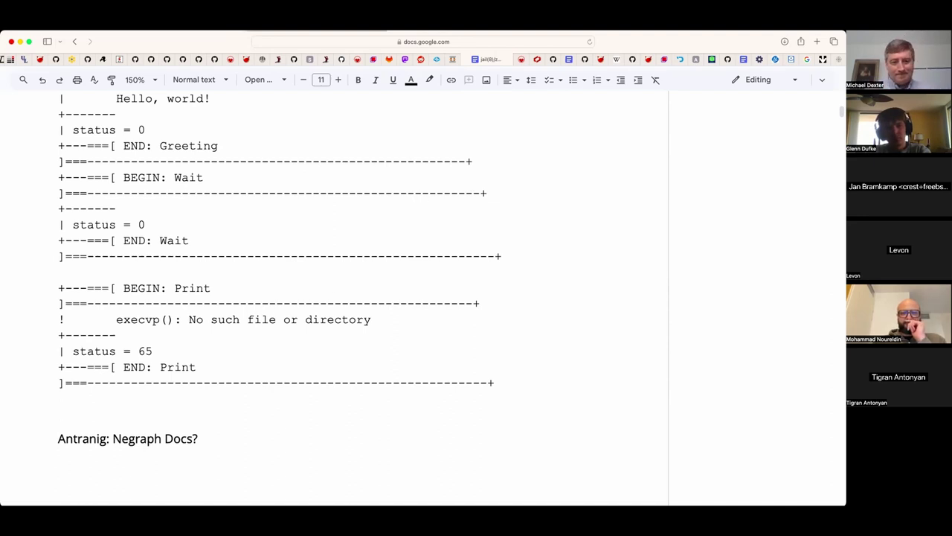
{"action": "type", "text": "./task Greeting echo 'Hello, world!' '' Wait sleep 0.1 '' 'Print error' fdmove -c 1 2 echo foo '' Fail exit 23"}
- Clear the formatting of the new ./task command with the Fail example and set it in Courier New
{"action": "key", "text": "shift+Up"}
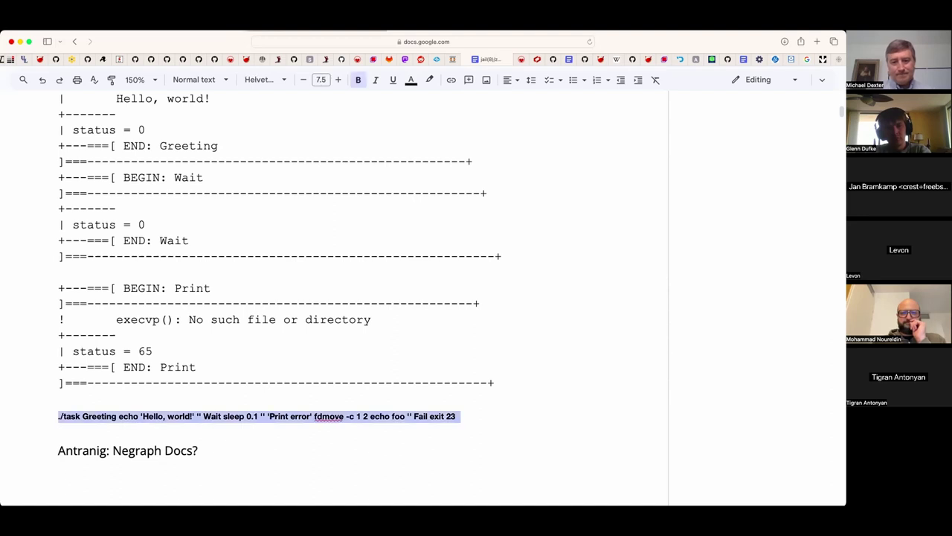
{"action": "key", "text": "super+backslash"}
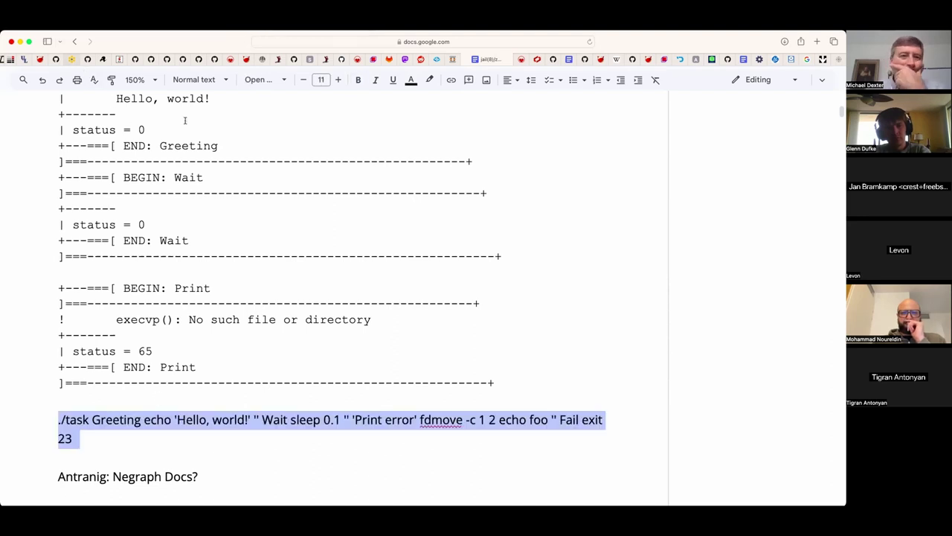
{"action": "left_click", "coordinate": [252, 82]}
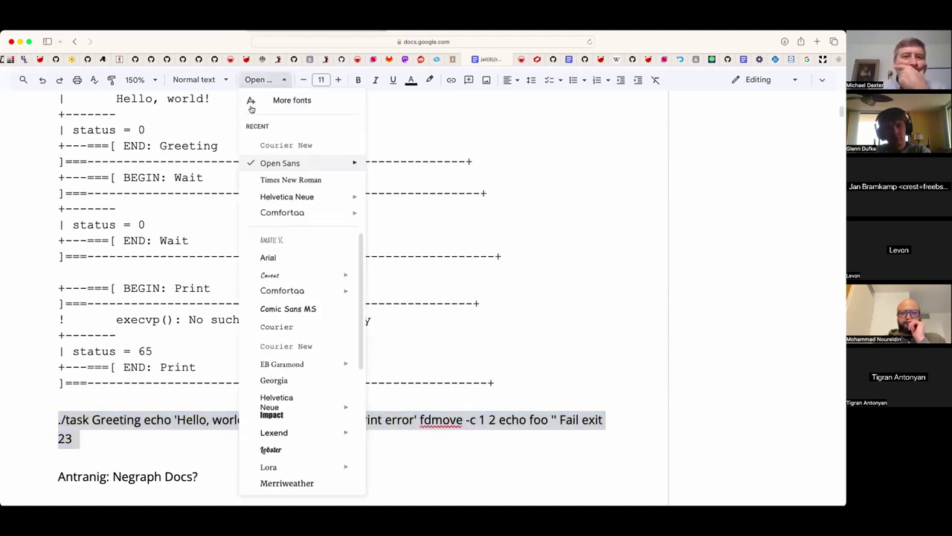
{"action": "left_click", "coordinate": [300, 146]}
{"action": "left_click", "coordinate": [336, 381]}
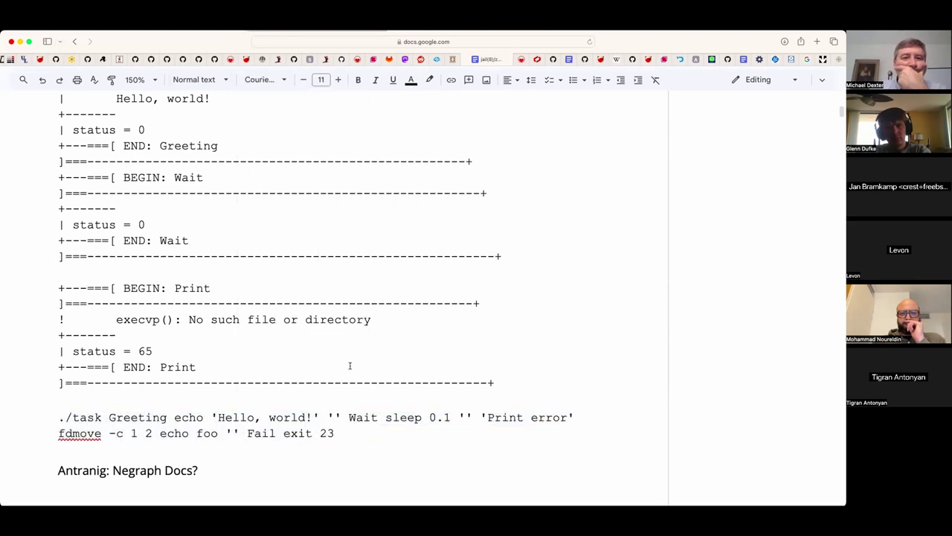
- Add the note "Facts welcome" on its own line between the last ./task example and the Negraph Docs item, with blank lines around it
{"action": "scroll", "coordinate": [350, 383], "scroll_direction": "down", "scroll_amount": 2}
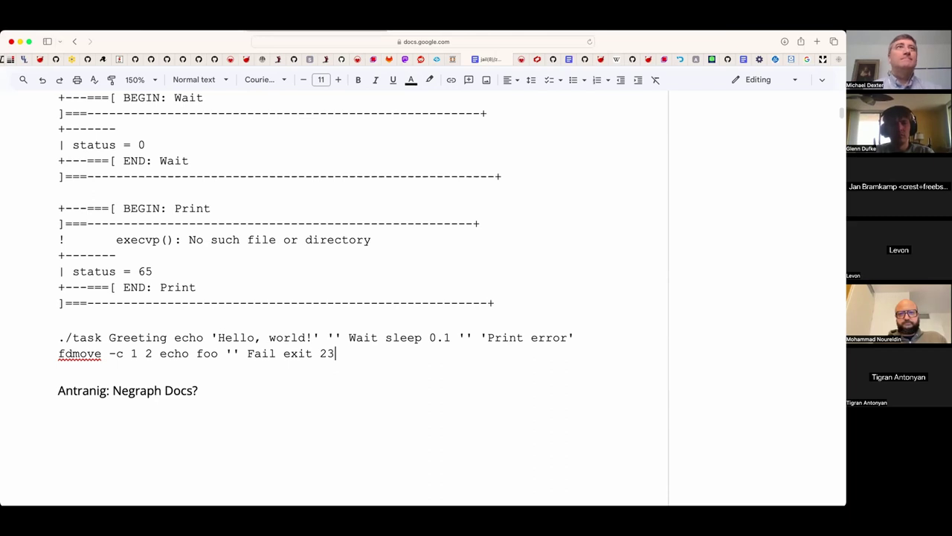
{"action": "key", "text": "super+Tab"}
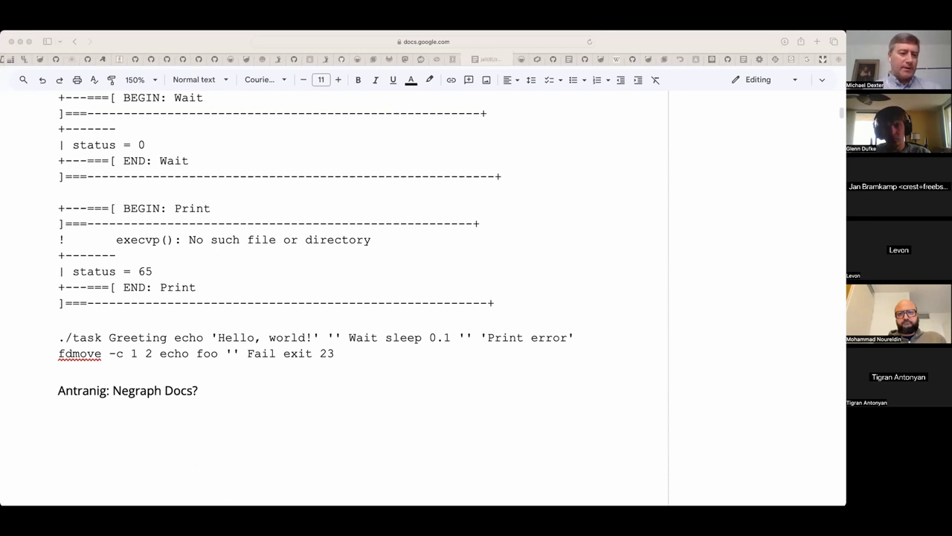
{"action": "left_click", "coordinate": [221, 381]}
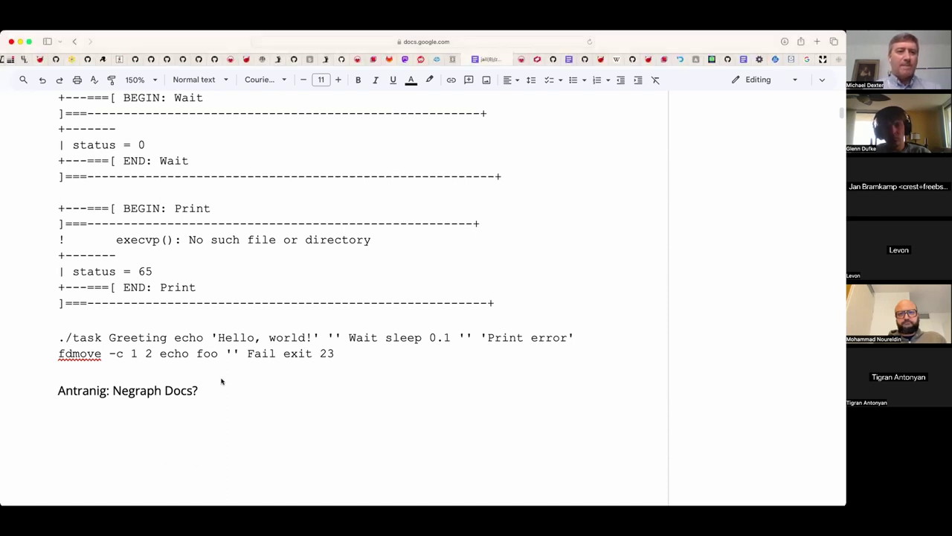
{"action": "left_click", "coordinate": [221, 380]}
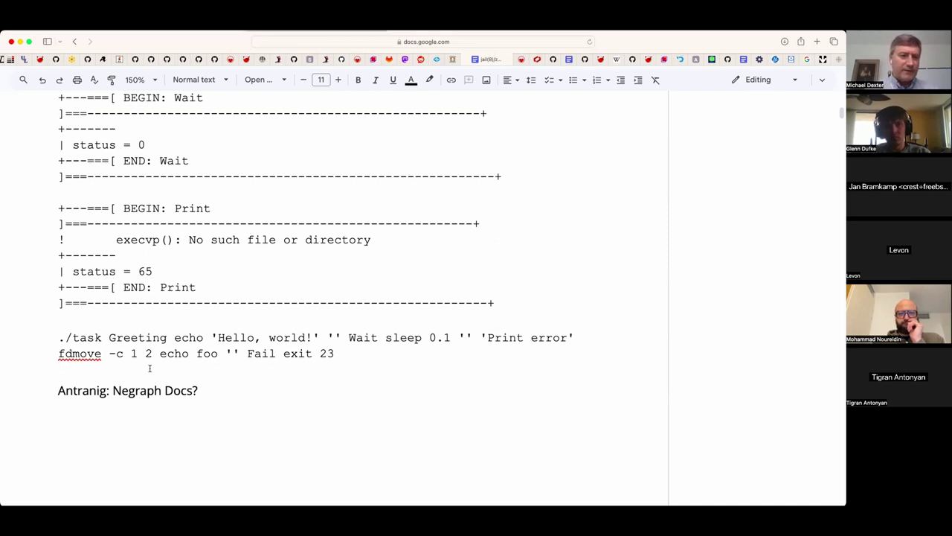
{"action": "key", "text": "Return"}
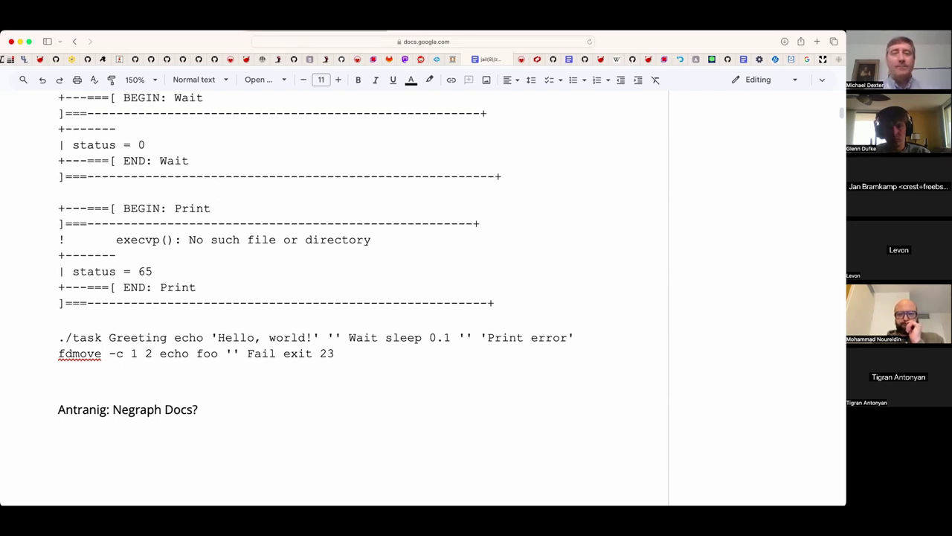
{"action": "left_click", "coordinate": [323, 375]}
{"action": "key", "text": "Return"}
{"action": "type", "text": "Facts welcome"}
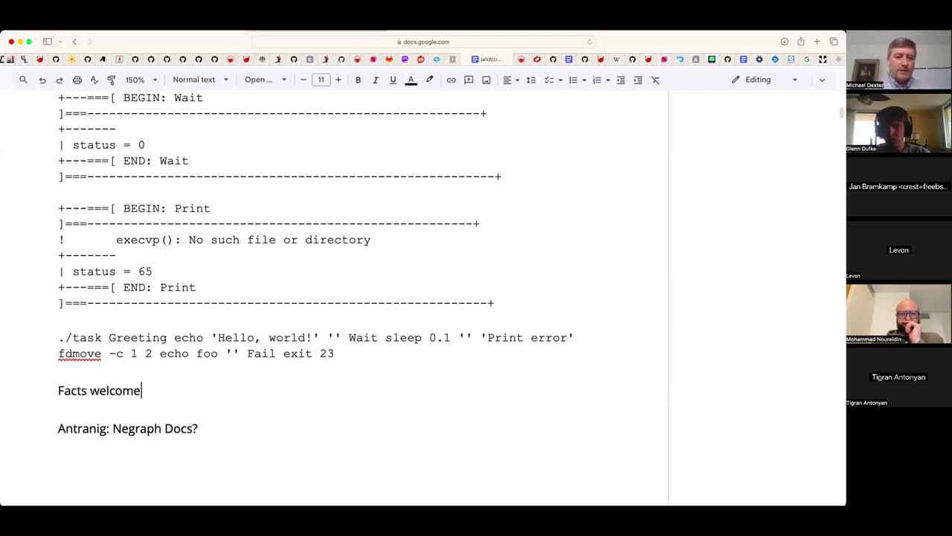
- Extend the "Facts welcome" line with ": The Network Switch Buyer's Guide"
{"action": "type", "text": ": The Net"}
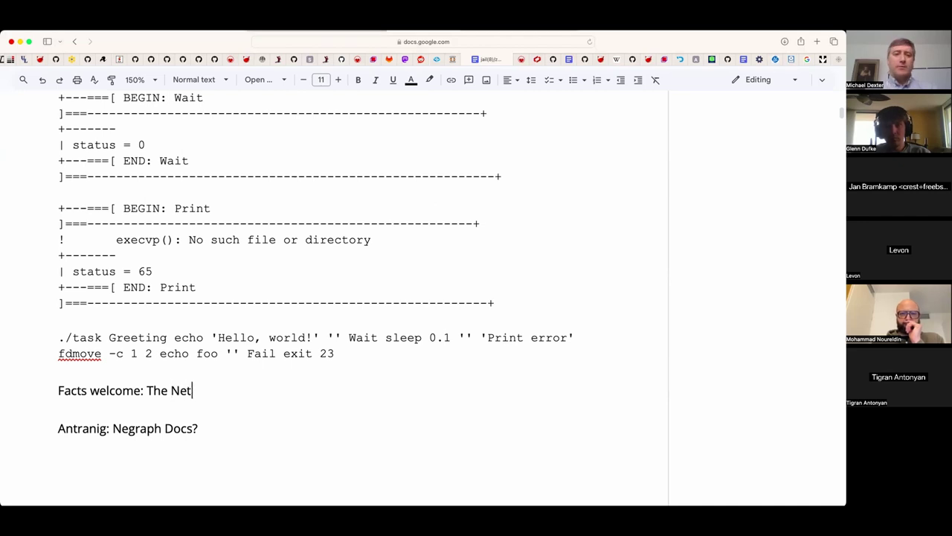
{"action": "type", "text": "work "}
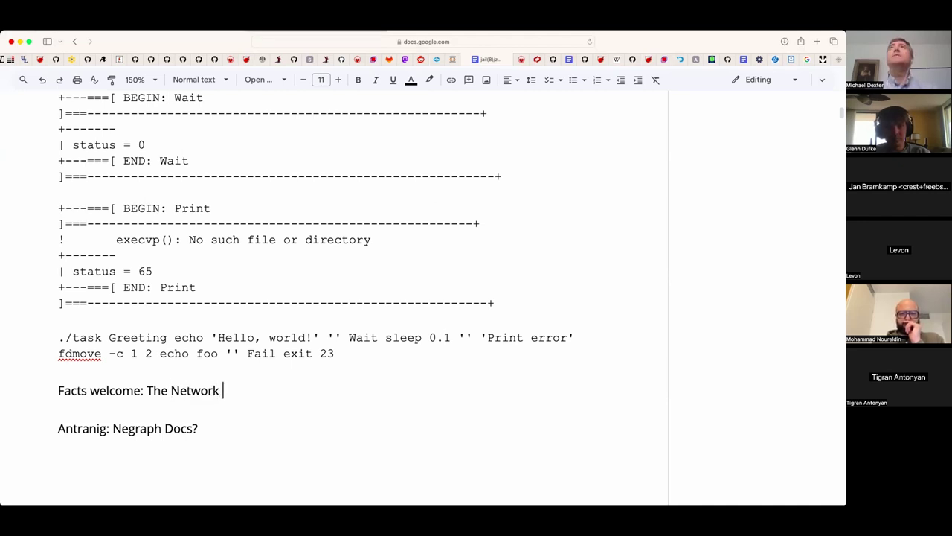
{"action": "type", "text": "Switch Buyer's "}
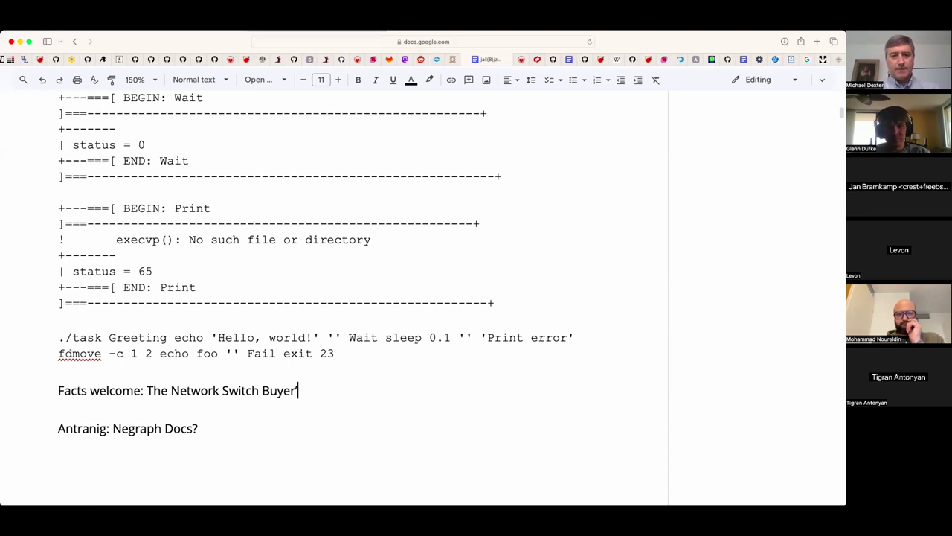
{"action": "type", "text": "Gu"}
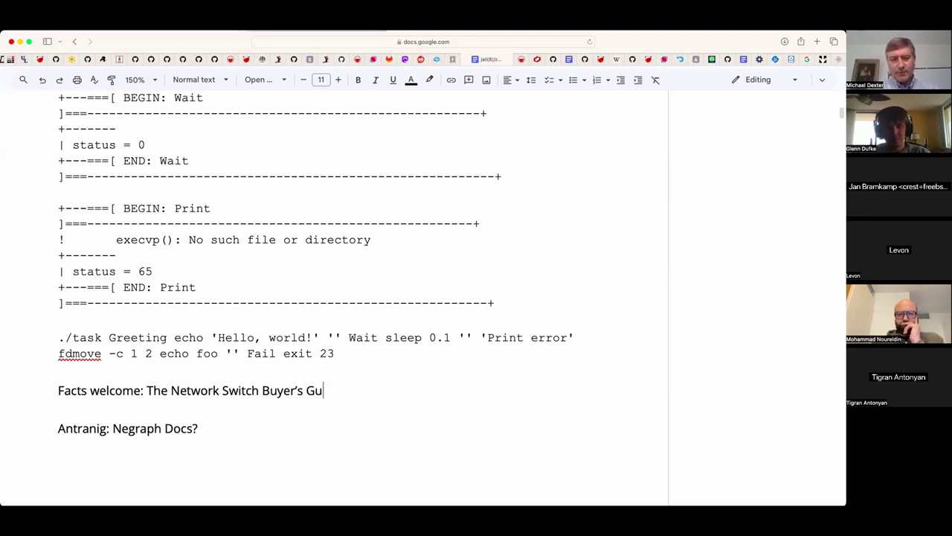
{"action": "type", "text": "ide"}
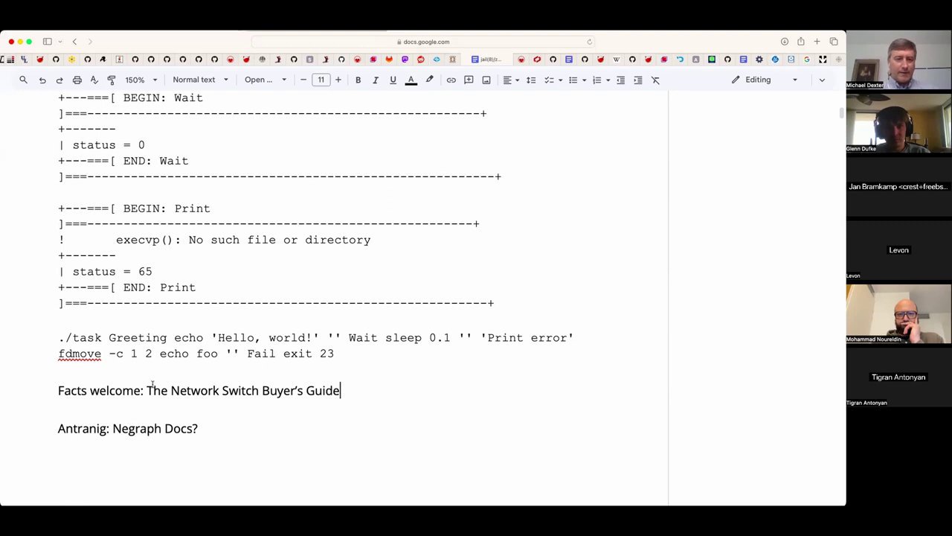
- Turn the text "The Network Switch Buyer's Guide" into a hyperlink using the copied web address
{"action": "left_click", "coordinate": [147, 390]}
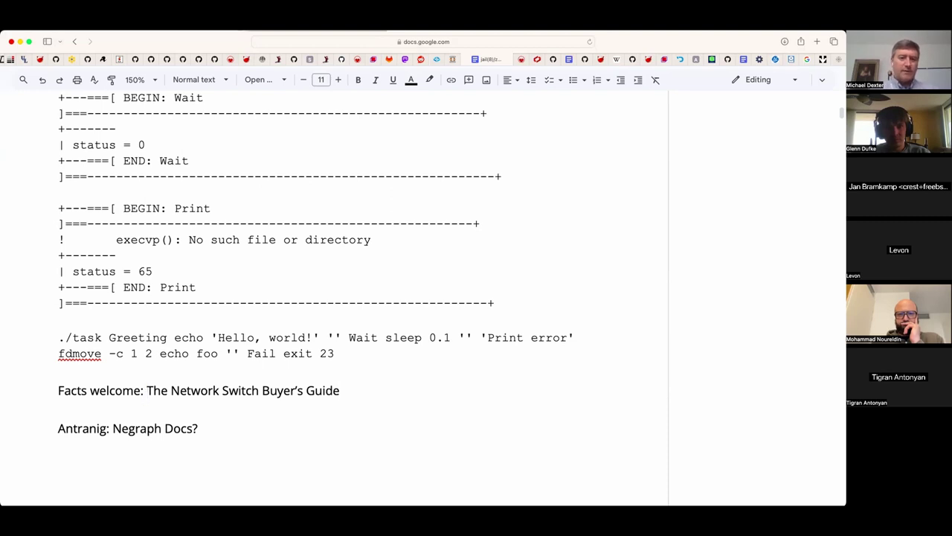
{"action": "key", "text": "shift+super+Right"}
{"action": "key", "text": "super+k"}
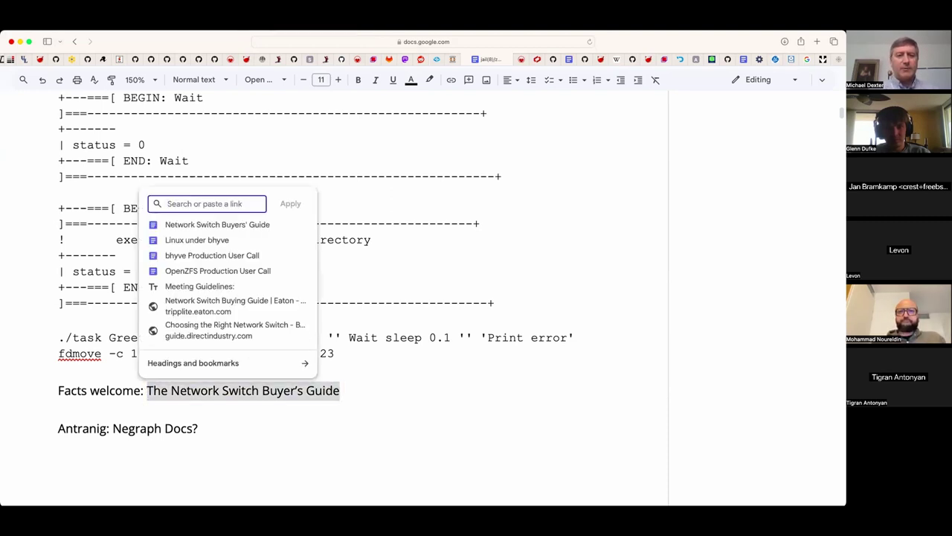
{"action": "key", "text": "super+v"}
{"action": "key", "text": "Return"}
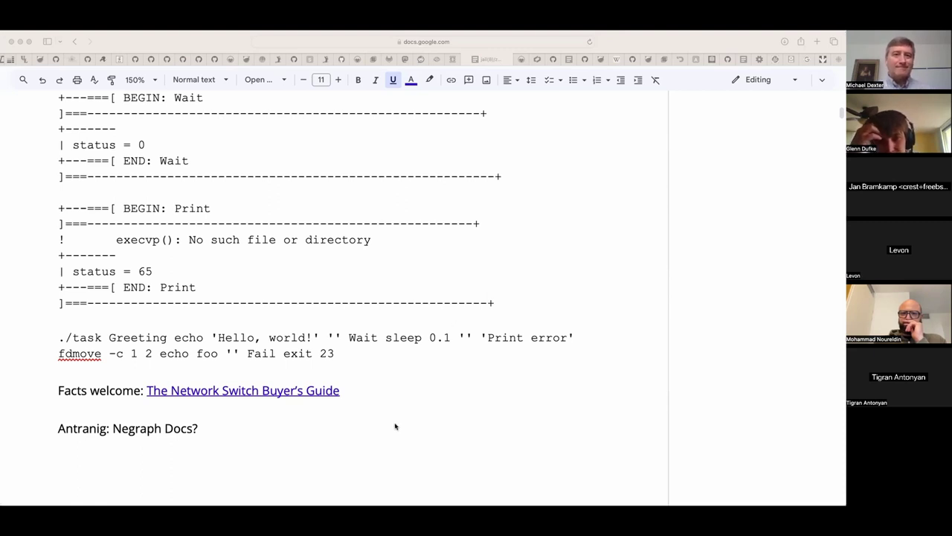
{"action": "key", "text": "super+Tab"}
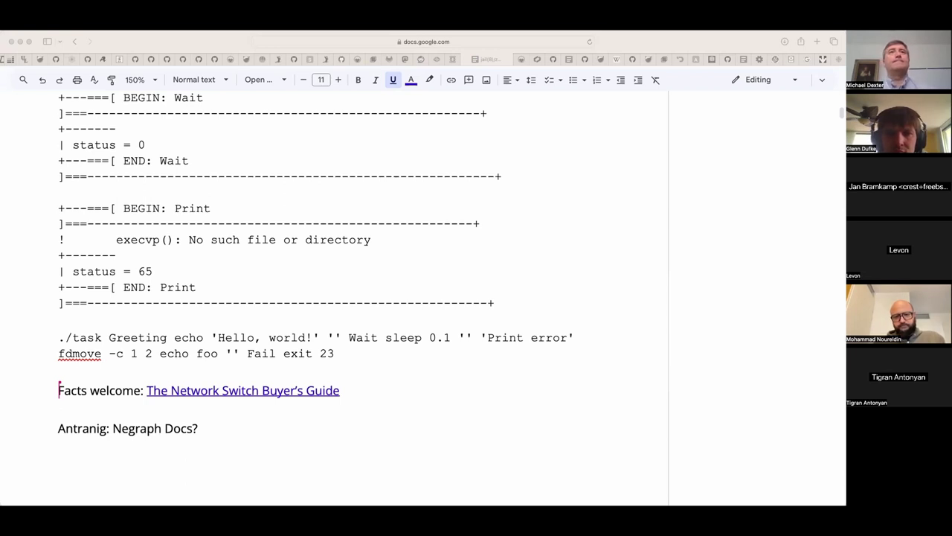
- Begin a reply after "Negraph Docs?" with the speaker's first name, a colon and "ngctl"
{"action": "left_click", "coordinate": [249, 432]}
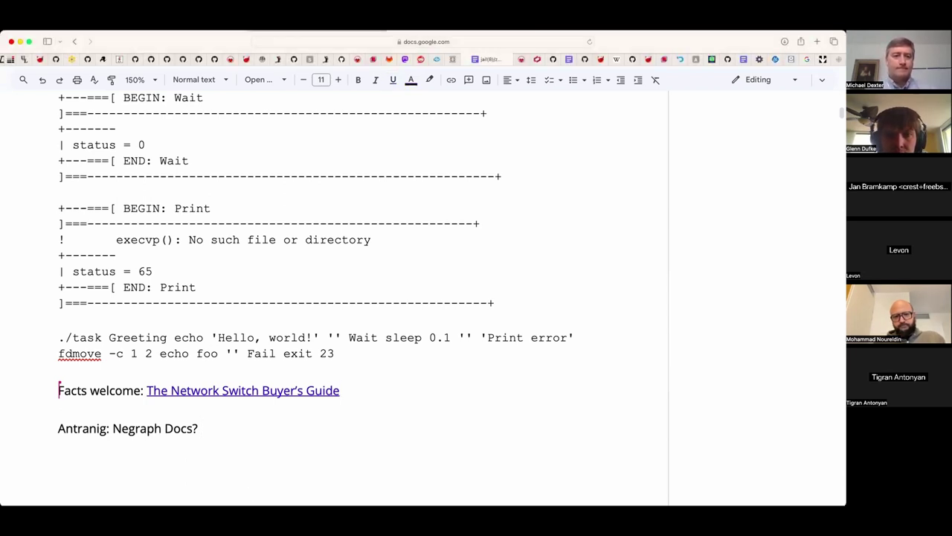
{"action": "type", "text": "Jasn:"}
{"action": "key", "text": "BackSpace"}
{"action": "key", "text": "BackSpace"}
{"action": "key", "text": "BackSpace"}
{"action": "type", "text": "n: "}
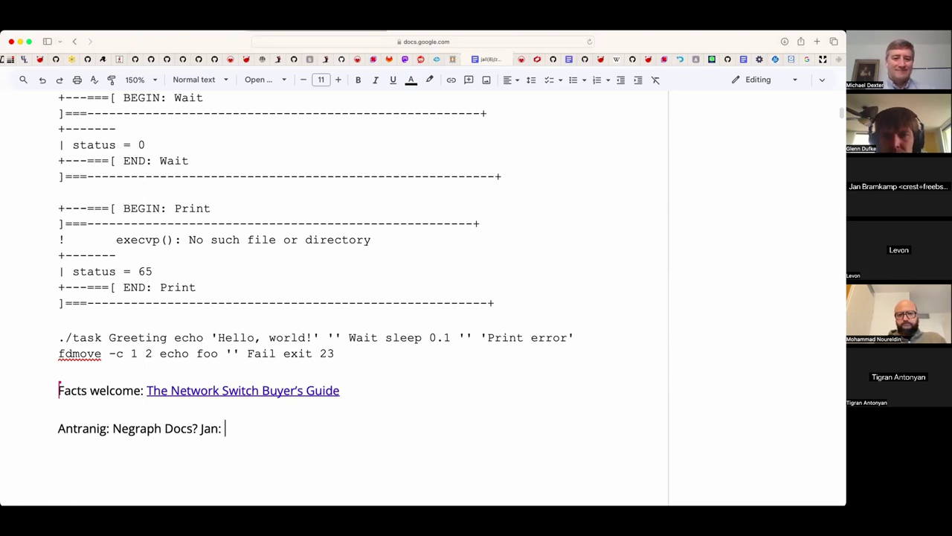
{"action": "type", "text": "ngctl"}
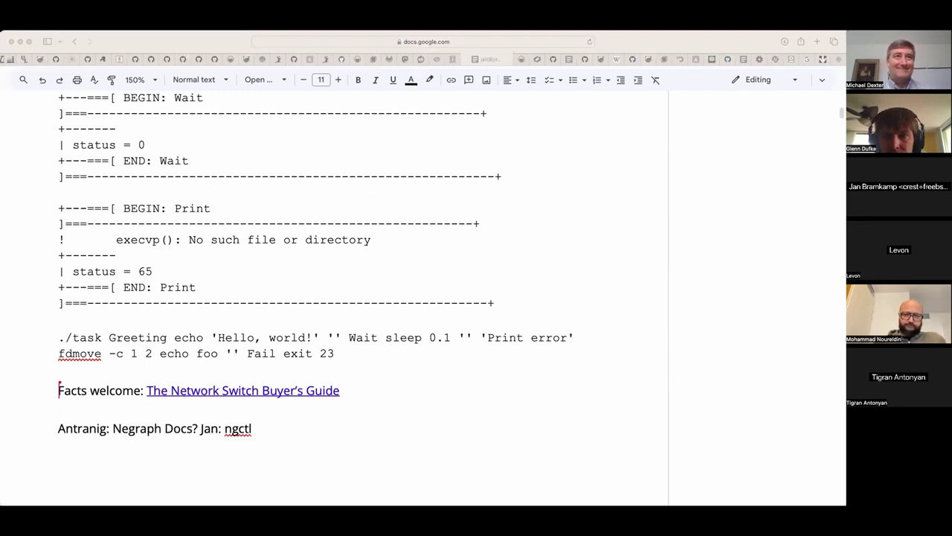
- Complete the ngctl sentence with "is more of a debugging tool than a configuration tool."
{"action": "left_click", "coordinate": [295, 428]}
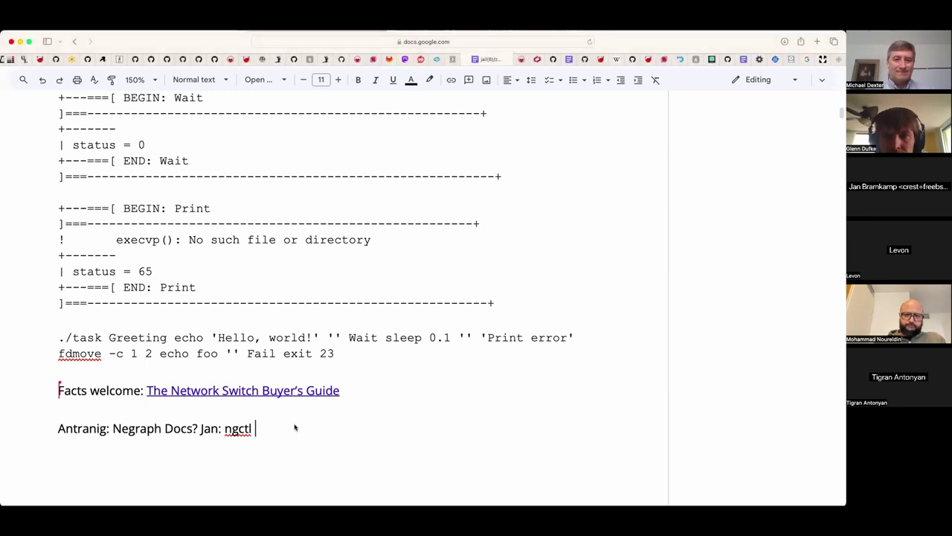
{"action": "type", "text": "i smore a"}
{"action": "key", "text": "BackSpace"}
{"action": "key", "text": "BackSpace"}
{"action": "key", "text": "BackSpace"}
{"action": "key", "text": "BackSpace"}
{"action": "key", "text": "BackSpace"}
{"action": "key", "text": "BackSpace"}
{"action": "key", "text": "BackSpace"}
{"action": "key", "text": "BackSpace"}
{"action": "type", "text": "s more of a "}
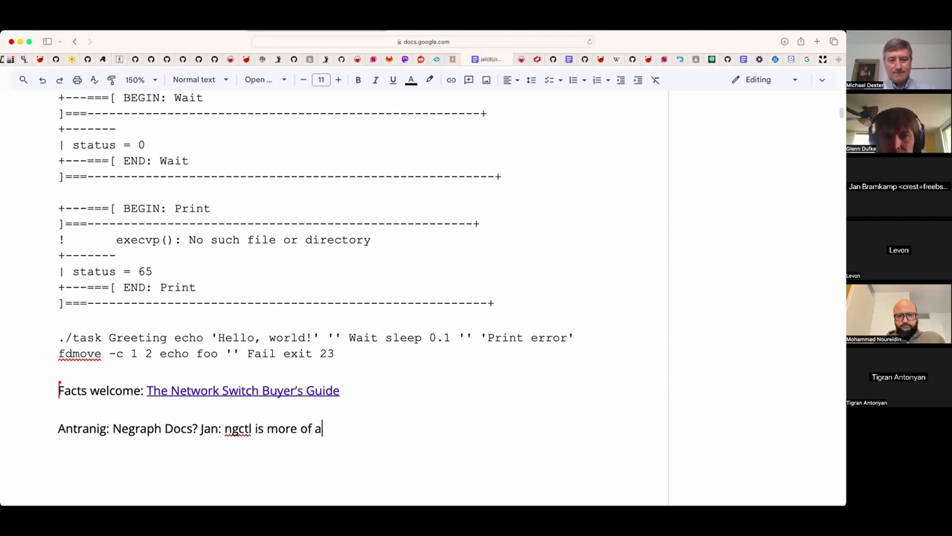
{"action": "type", "text": "debugging tool"}
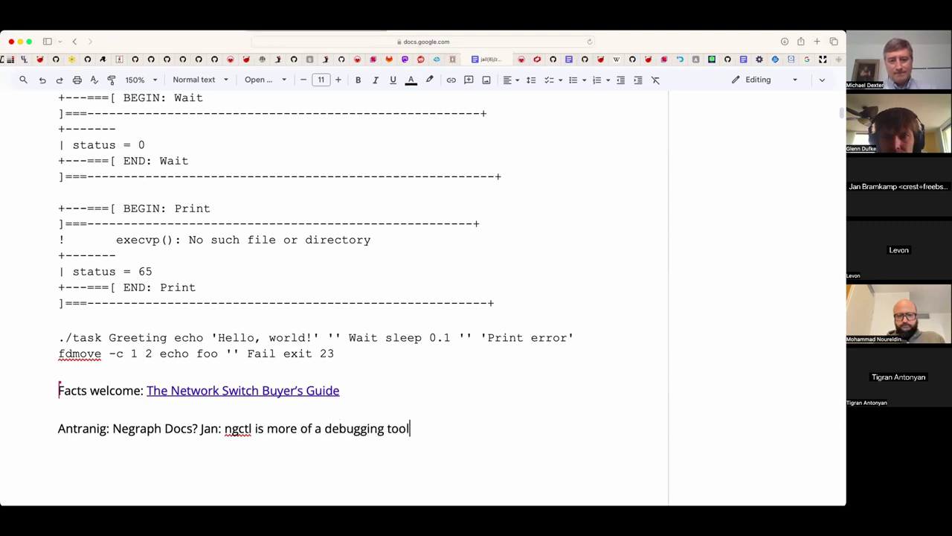
{"action": "type", "text": " than a configurat"}
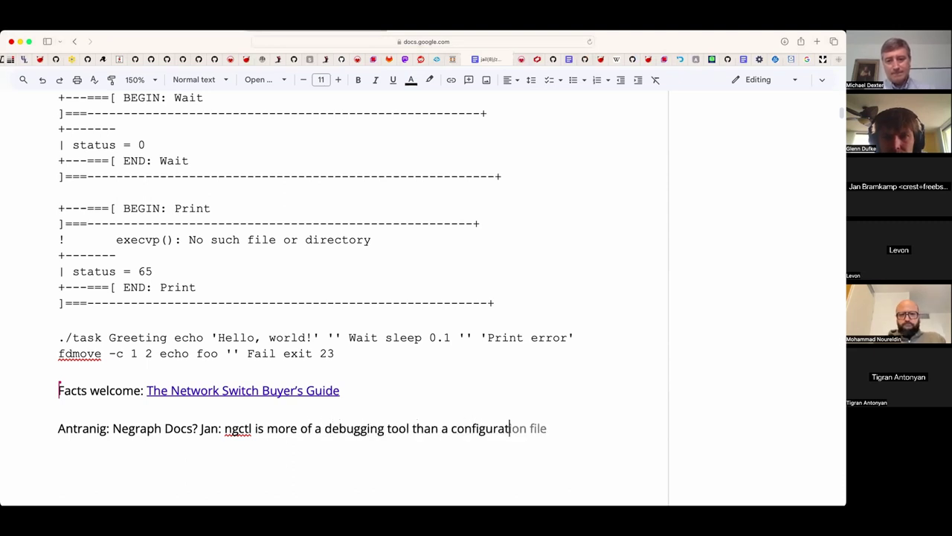
{"action": "type", "text": "ion tool. "}
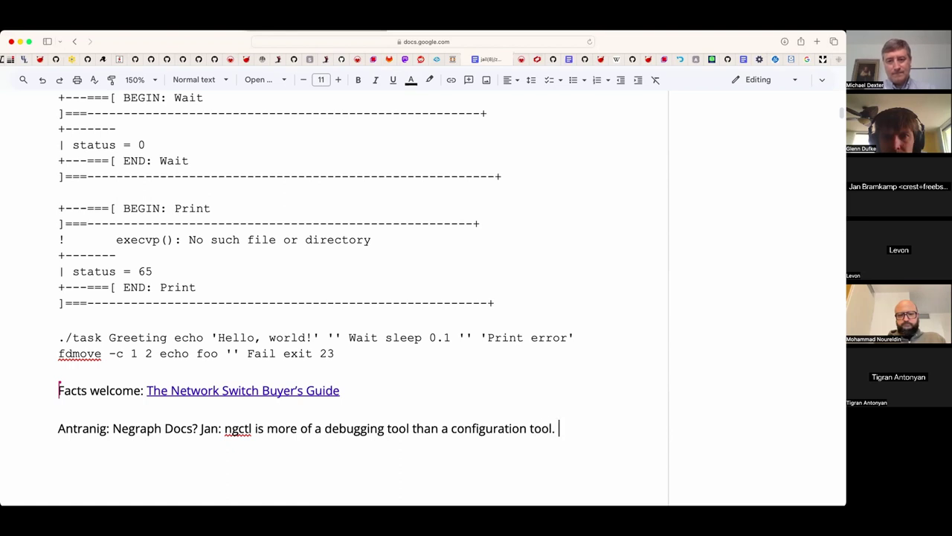
- Add "It's an API with a C library..." after the ngctl sentence
{"action": "type", "text": "It's an "}
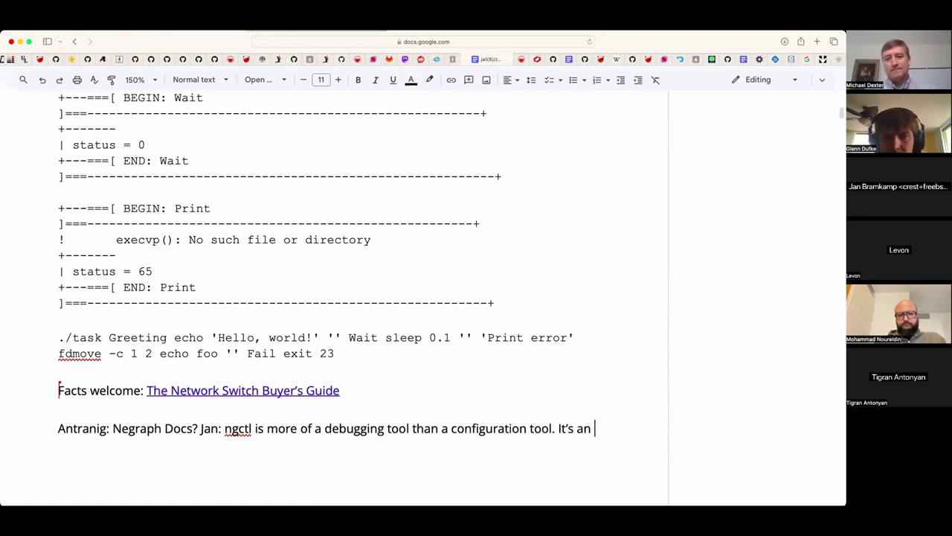
{"action": "type", "text": "API with a "}
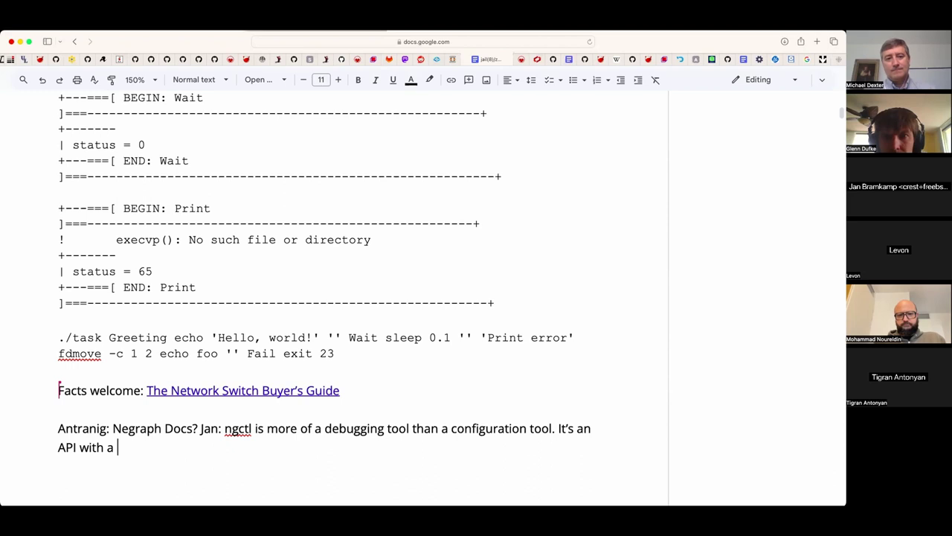
{"action": "type", "text": "C library..."}
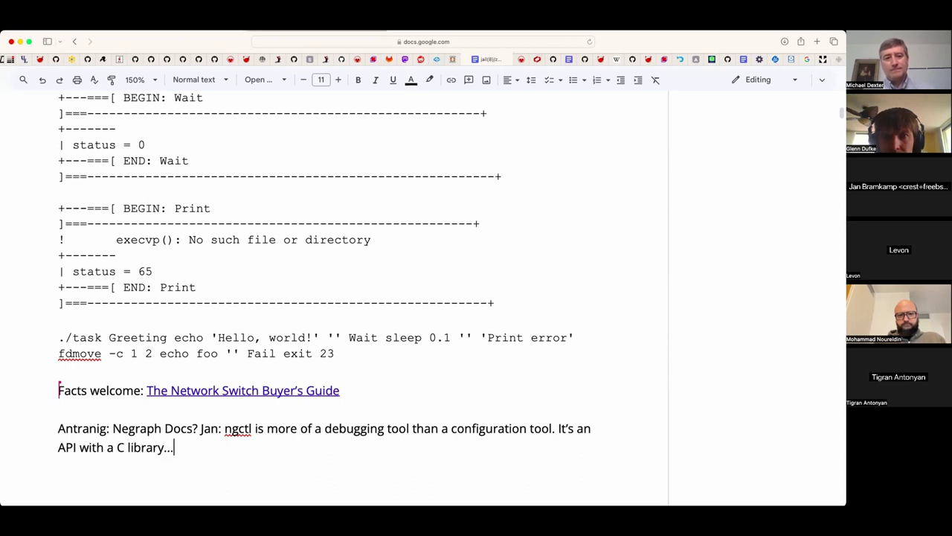
- Continue the Negraph Docs note with "top consumer is the multilink PPP daemon mlppp5?"
{"action": "type", "text": " top consumer is "}
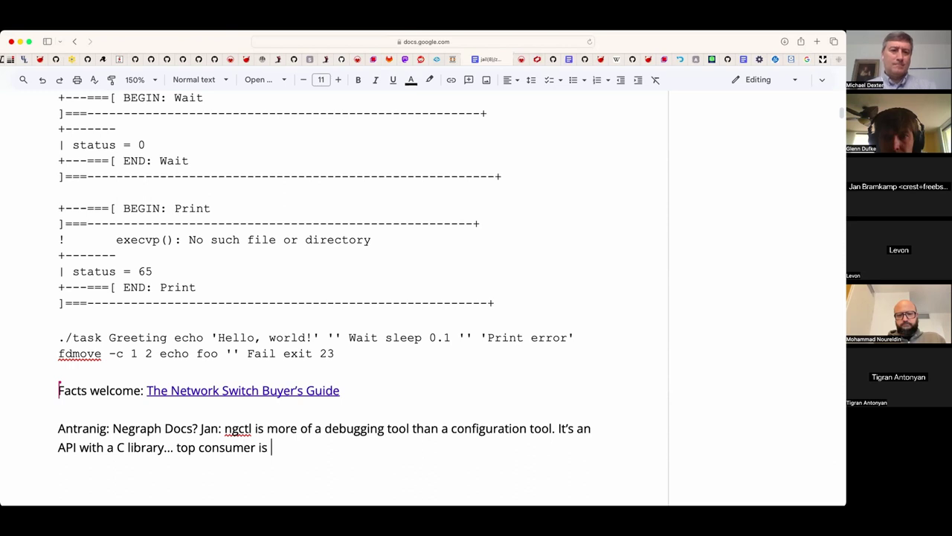
{"action": "type", "text": "the ul"}
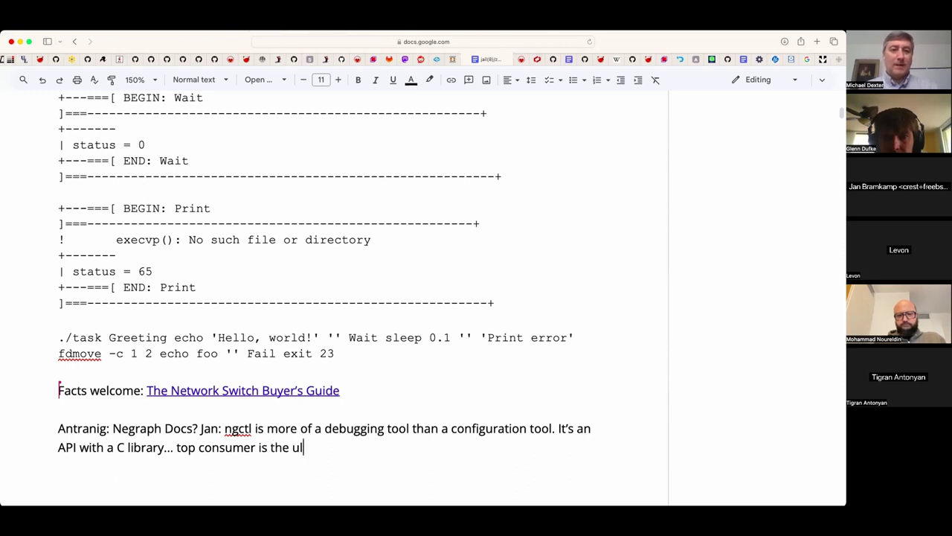
{"action": "key", "text": "BackSpace"}
{"action": "key", "text": "BackSpace"}
{"action": "type", "text": "mlutilink"}
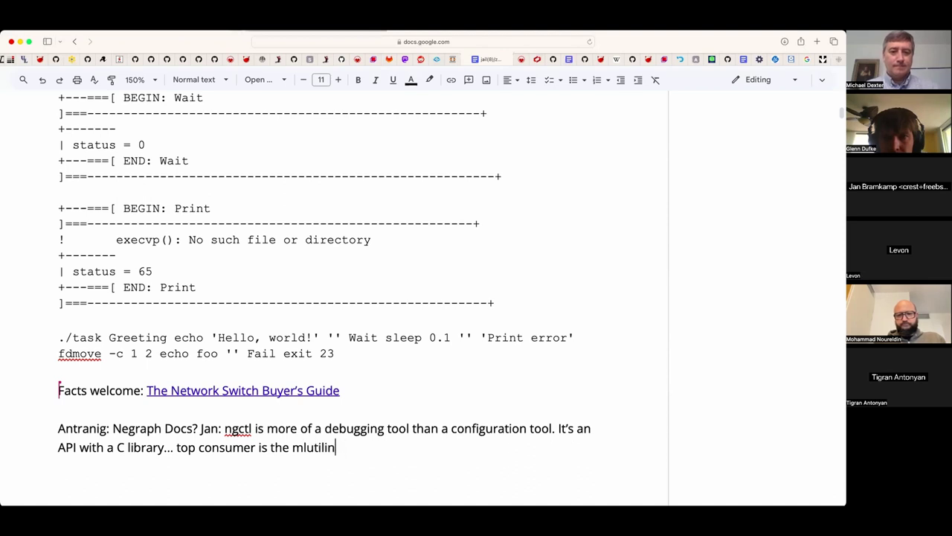
{"action": "key", "text": "BackSpace"}
{"action": "key", "text": "BackSpace"}
{"action": "key", "text": "BackSpace"}
{"action": "key", "text": "BackSpace"}
{"action": "key", "text": "BackSpace"}
{"action": "key", "text": "BackSpace"}
{"action": "key", "text": "BackSpace"}
{"action": "type", "text": "ul"}
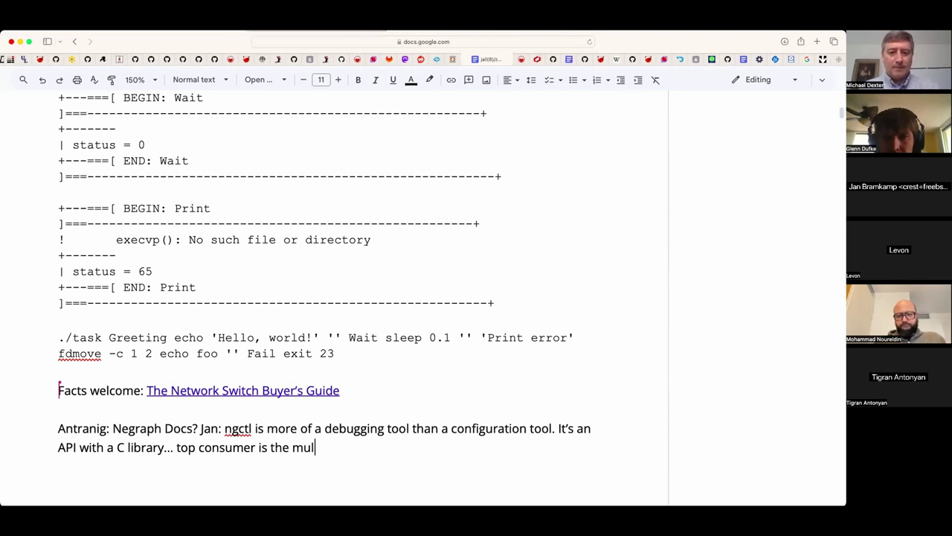
{"action": "type", "text": "tilink PP"}
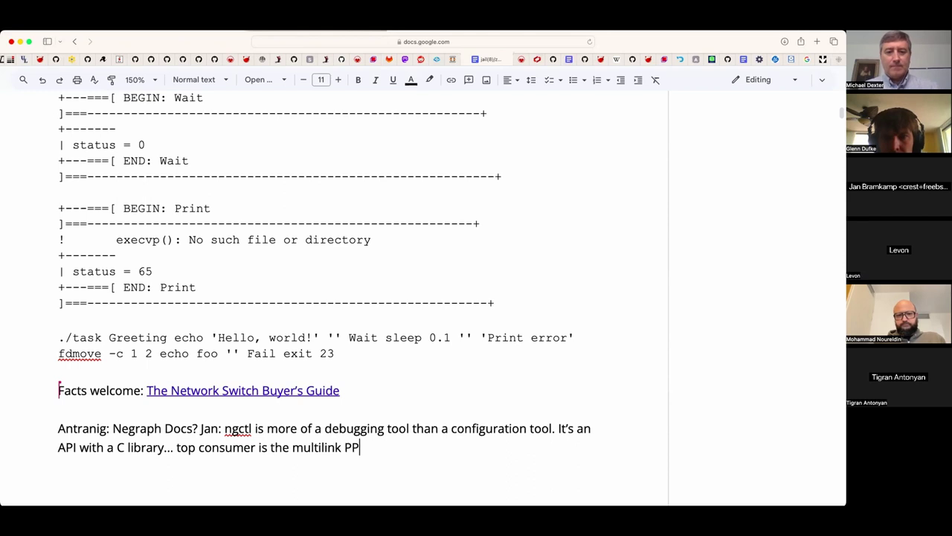
{"action": "type", "text": "P daemon"}
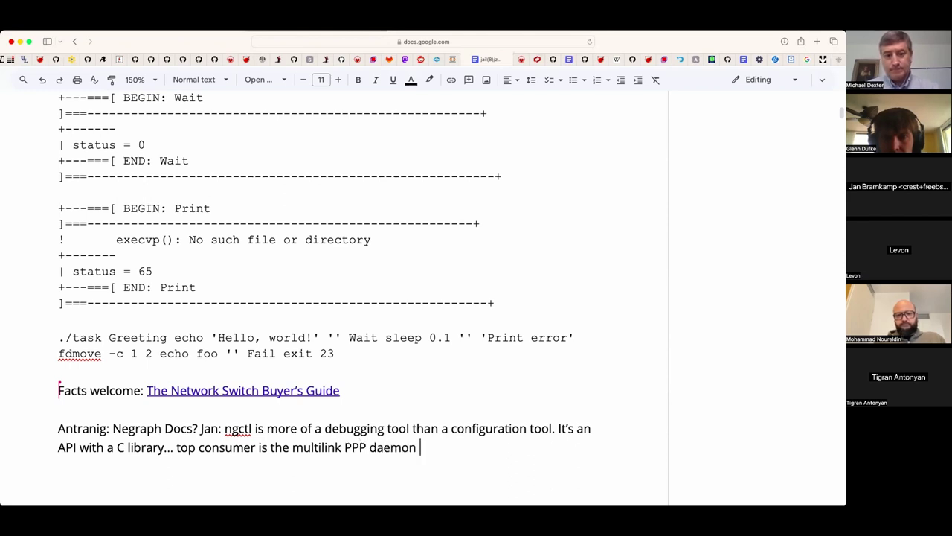
{"action": "type", "text": " mlpp"}
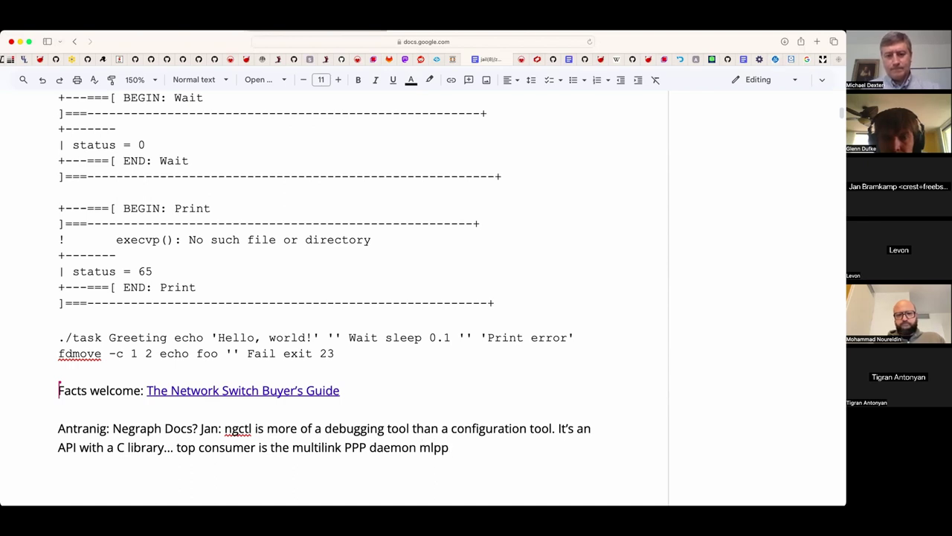
{"action": "type", "text": "p5?"}
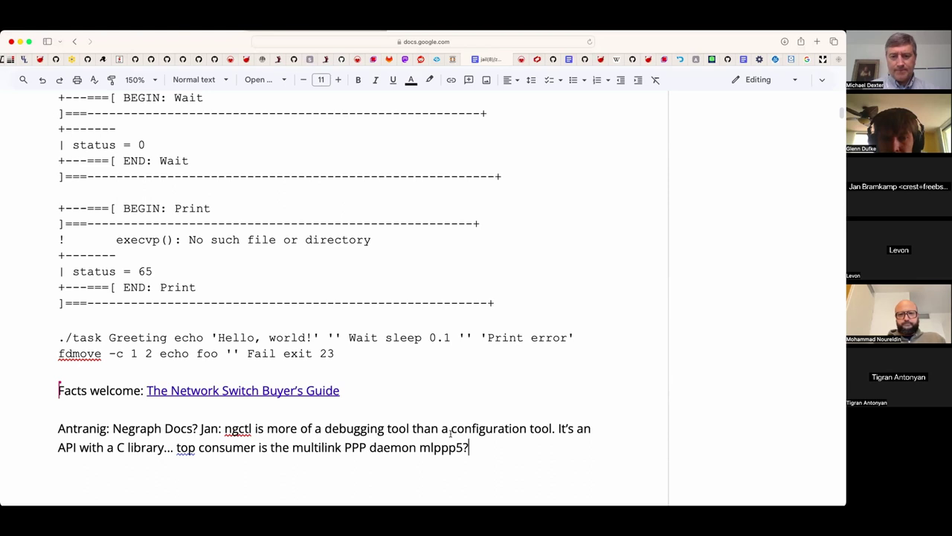
- Correct the daemon name at the end of the Negraph Docs note to mpd5 and replace the question mark with a period
{"action": "key", "text": "BackSpace"}
{"action": "key", "text": "BackSpace"}
{"action": "type", "text": "d"}
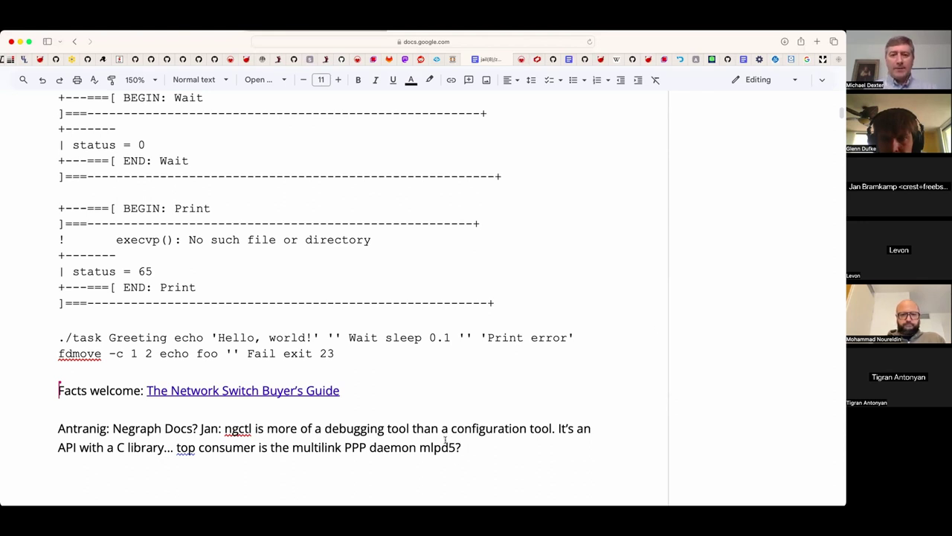
{"action": "key", "text": "BackSpace"}
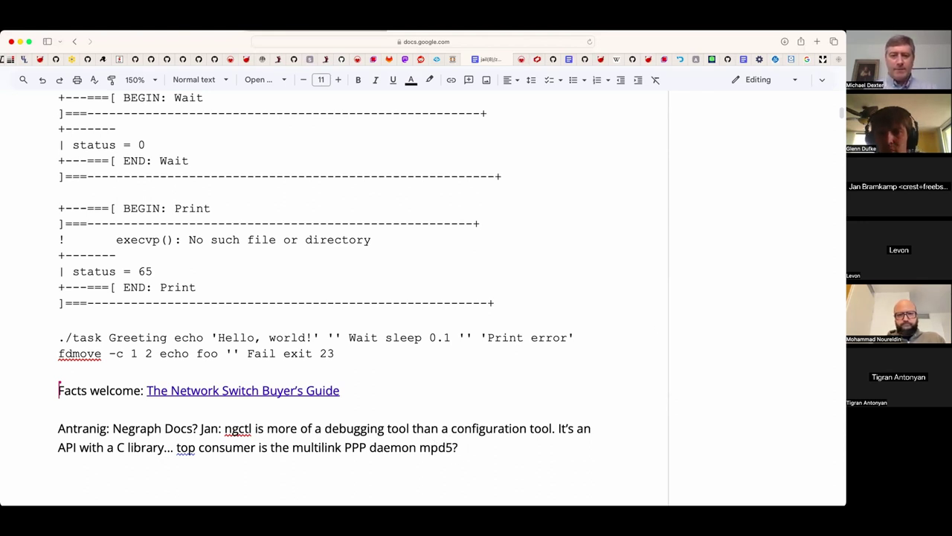
{"action": "key", "text": "BackSpace"}
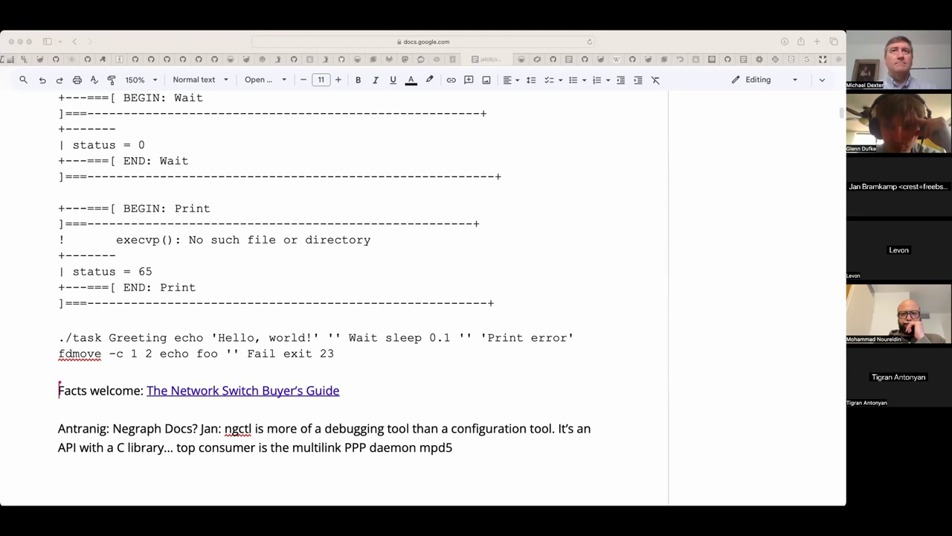
{"action": "left_click", "coordinate": [453, 447]}
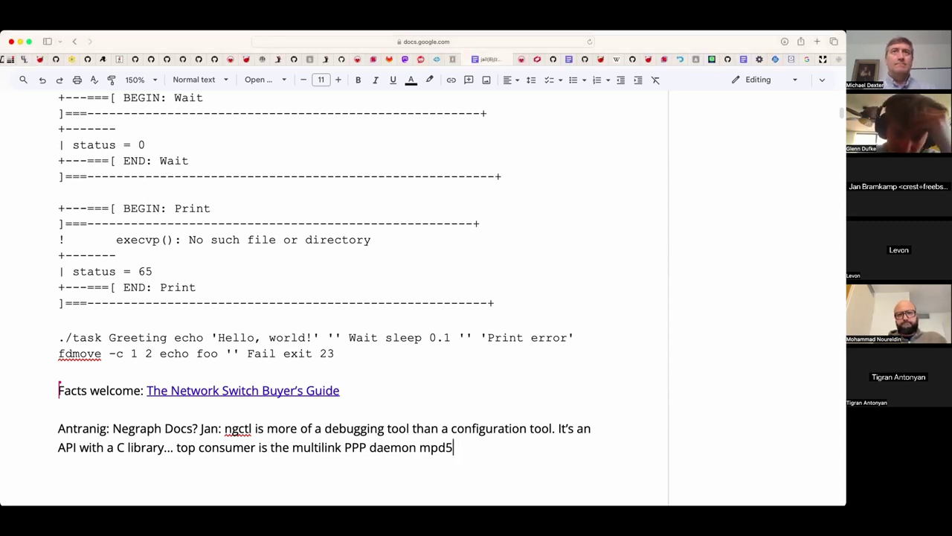
{"action": "key", "text": "super+Tab"}
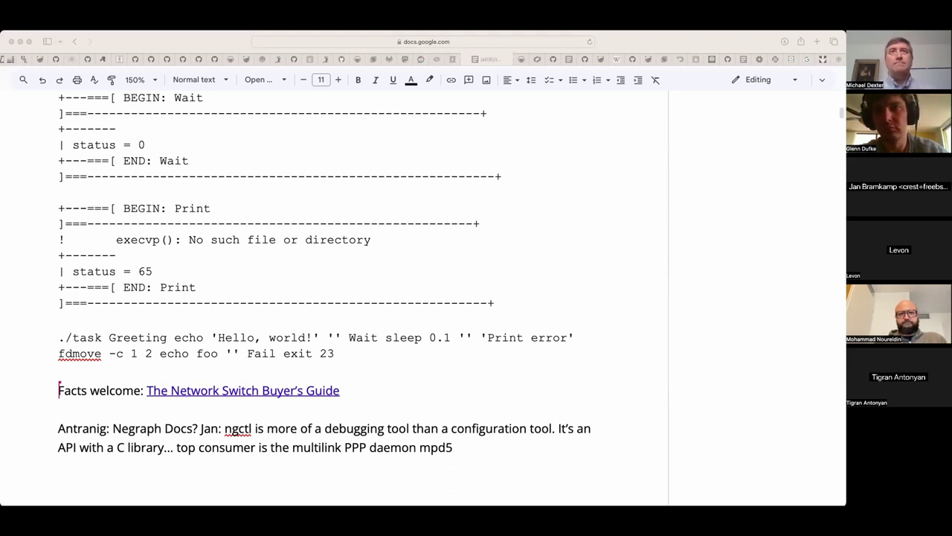
{"action": "key", "text": "super+Tab"}
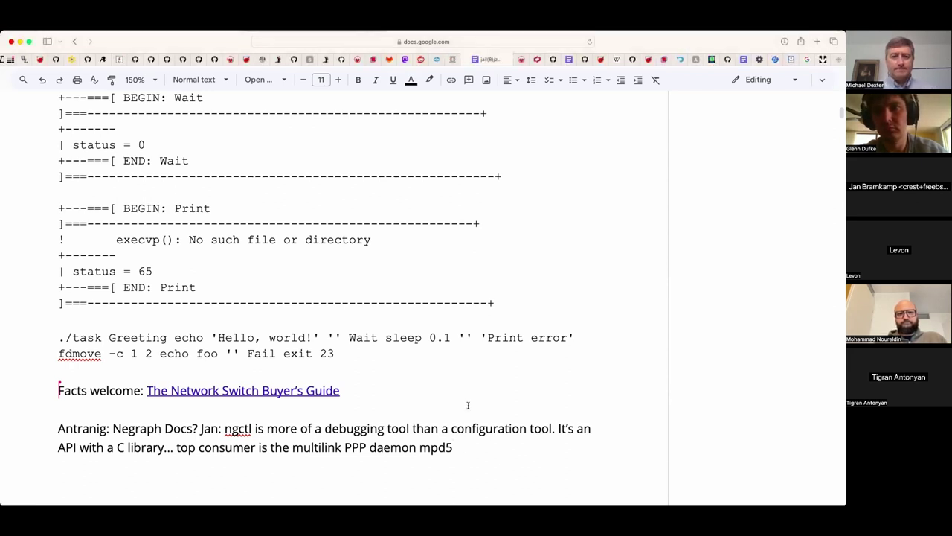
{"action": "type", "text": "."}
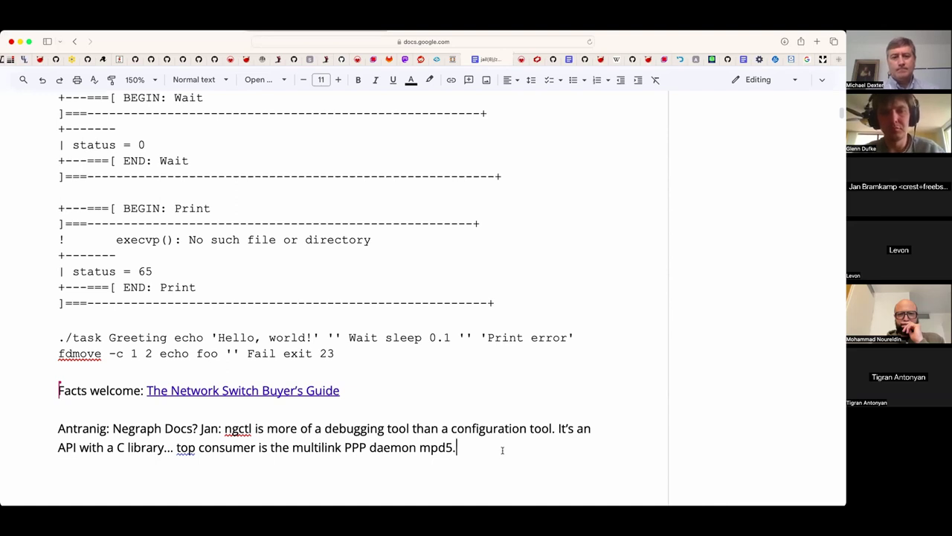
- Add one more attendee's first name and last initial to the end of the 2024-04-23 call's Attendees list
{"action": "scroll", "coordinate": [502, 450], "scroll_direction": "down", "scroll_amount": 3}
{"action": "scroll", "coordinate": [502, 450], "scroll_direction": "down", "scroll_amount": 3}
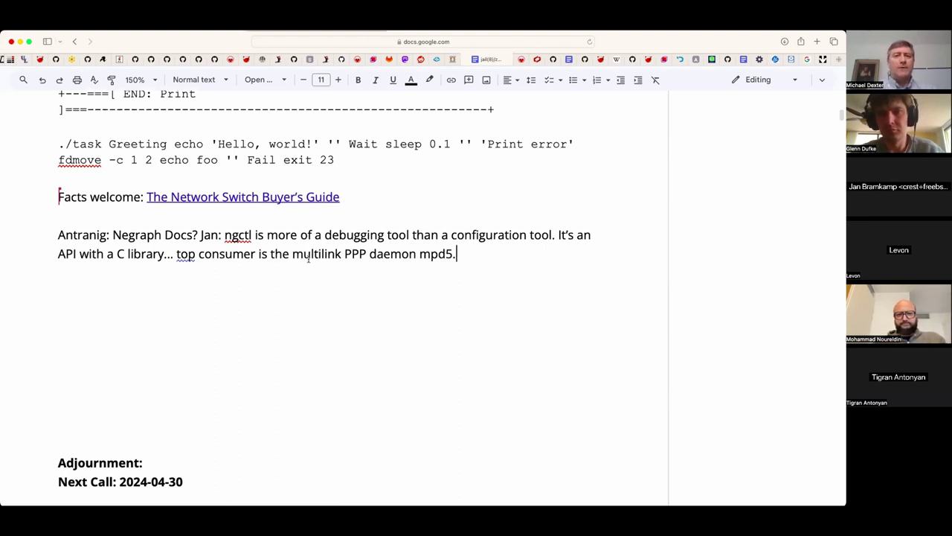
{"action": "scroll", "coordinate": [308, 258], "scroll_direction": "up", "scroll_amount": 15}
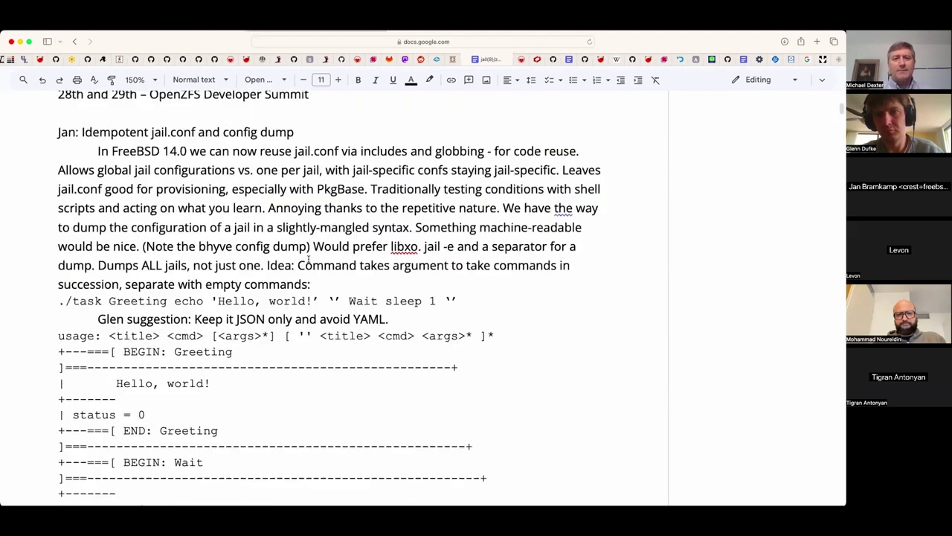
{"action": "scroll", "coordinate": [308, 258], "scroll_direction": "up", "scroll_amount": 4}
{"action": "left_click", "coordinate": [278, 266]}
{"action": "key", "text": "Down"}
{"action": "type", "text": ", "}
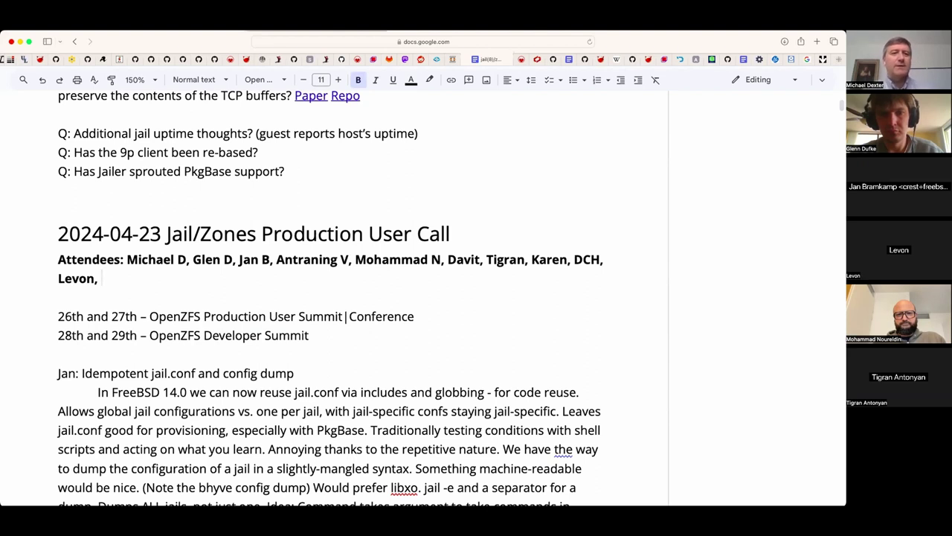
{"action": "type", "text": "Chris M,"}
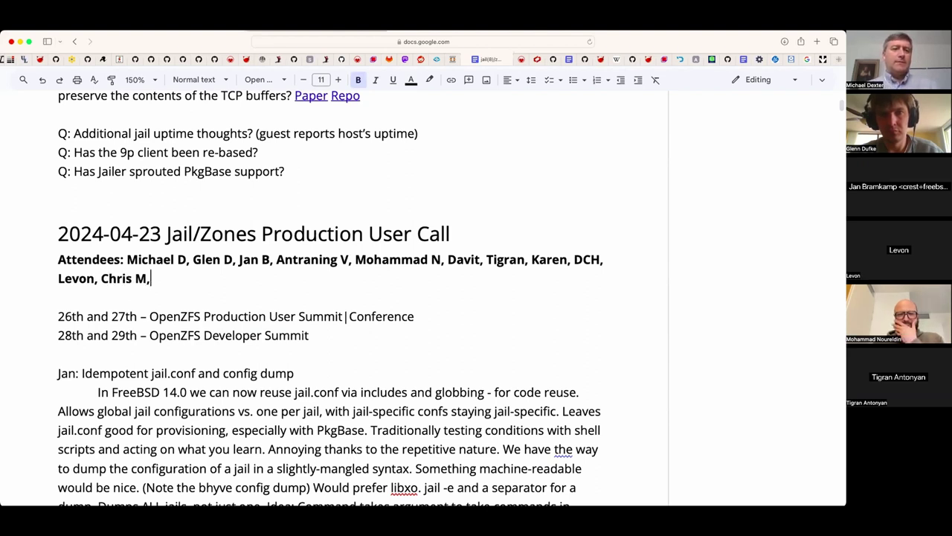
{"action": "key", "text": "BackSpace"}
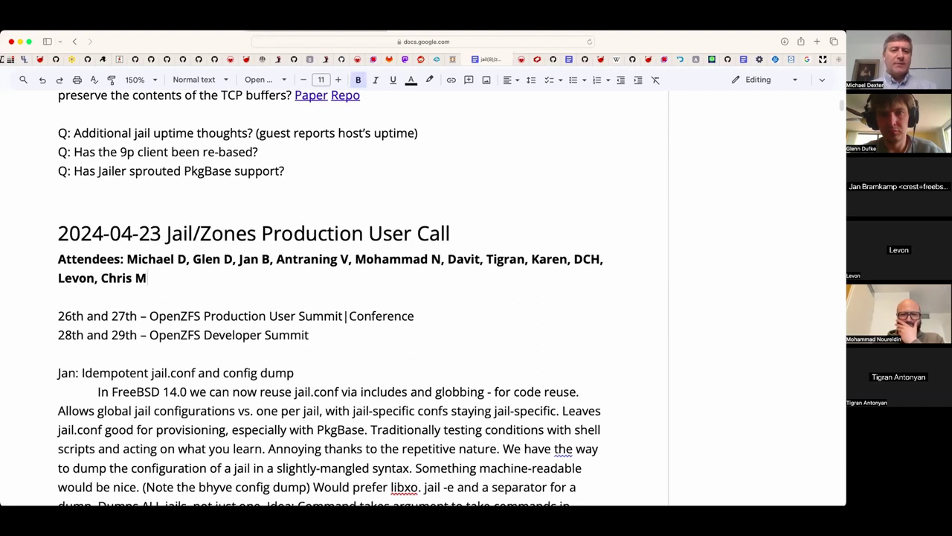
- Start an indented note directly below the Negraph Docs paragraph with the speaker's first name and a colon
{"action": "scroll", "coordinate": [335, 298], "scroll_direction": "down", "scroll_amount": 5}
{"action": "scroll", "coordinate": [273, 328], "scroll_direction": "down", "scroll_amount": 5}
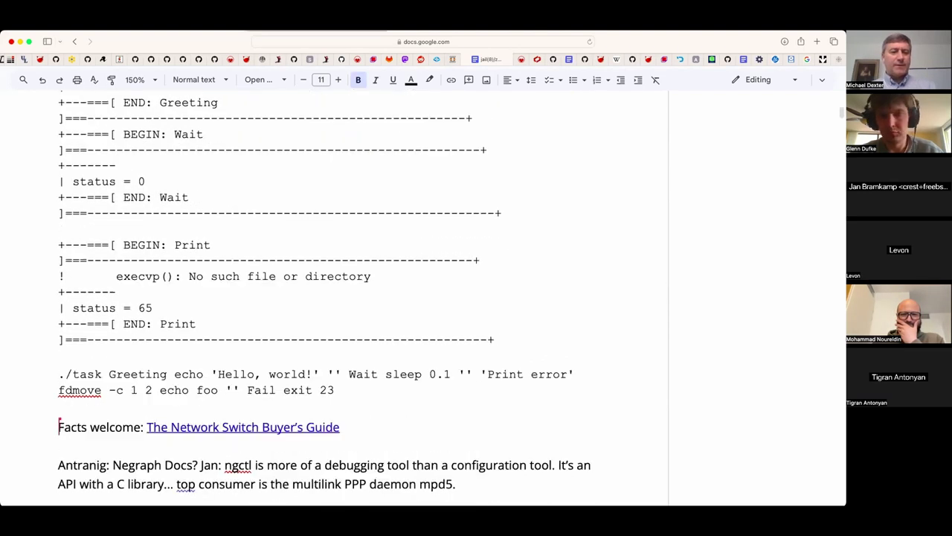
{"action": "scroll", "coordinate": [273, 327], "scroll_direction": "down", "scroll_amount": 1}
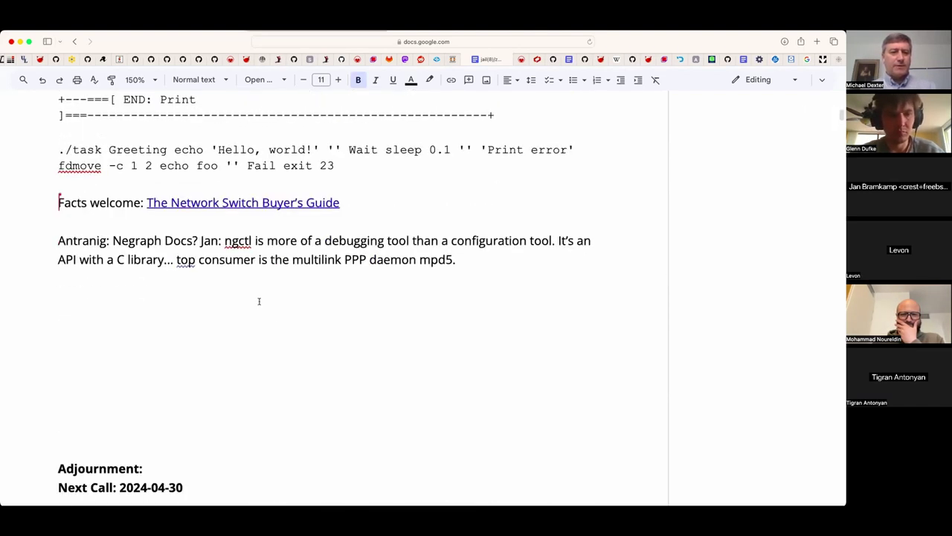
{"action": "left_click", "coordinate": [259, 295]}
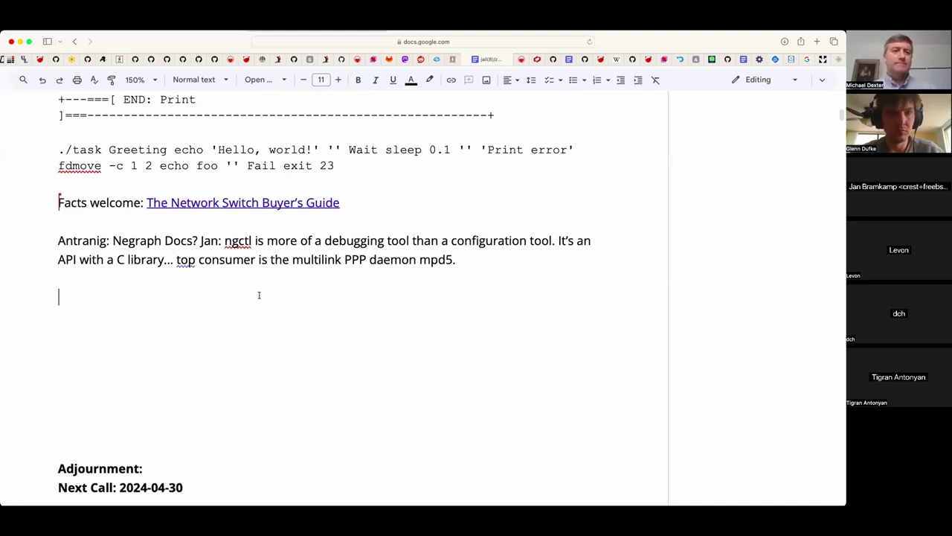
{"action": "type", "text": "D"}
{"action": "key", "text": "BackSpace"}
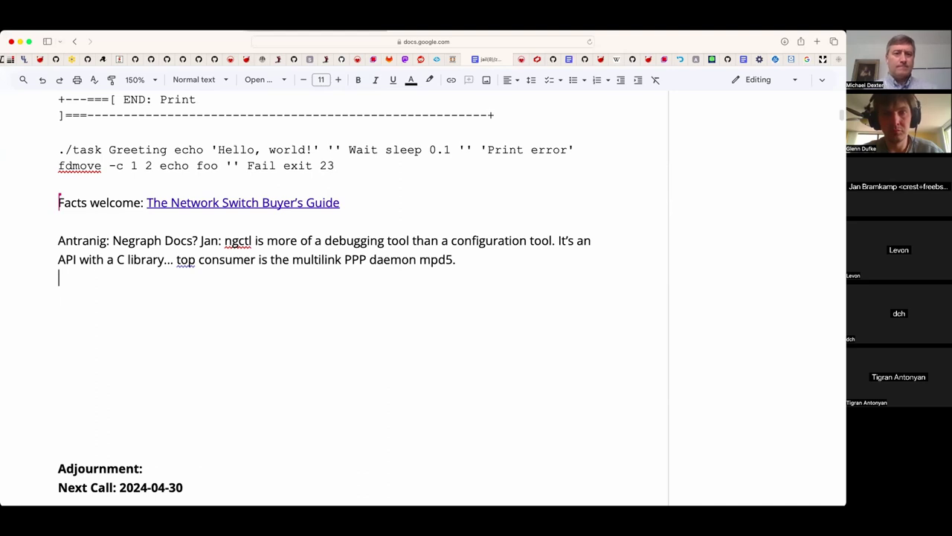
{"action": "type", "text": "Deave"}
{"action": "key", "text": "BackSpace"}
{"action": "key", "text": "BackSpace"}
{"action": "key", "text": "BackSpace"}
{"action": "key", "text": "BackSpace"}
{"action": "type", "text": "ave: "}
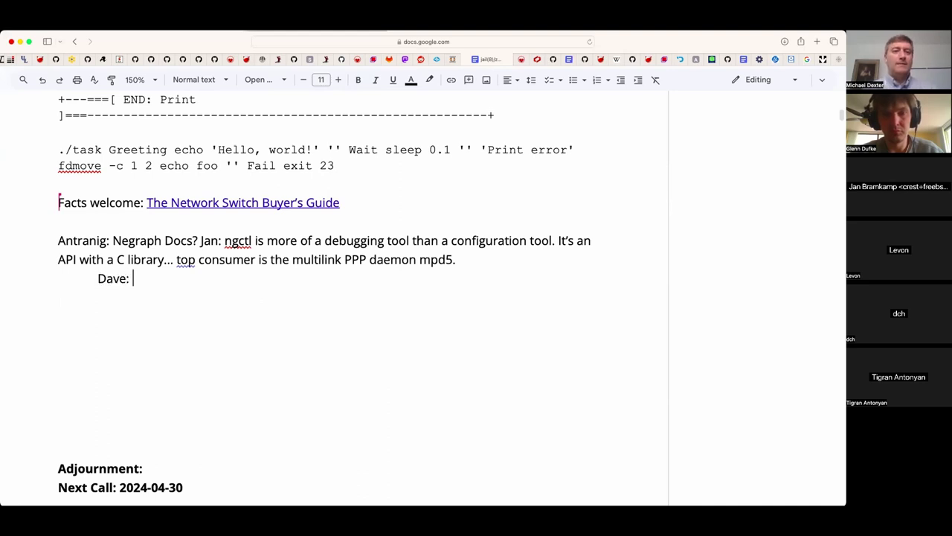
- Write "Been using it for YEARS. A decade and it just works." after the speaker's name
{"action": "type", "text": "Been using it for "}
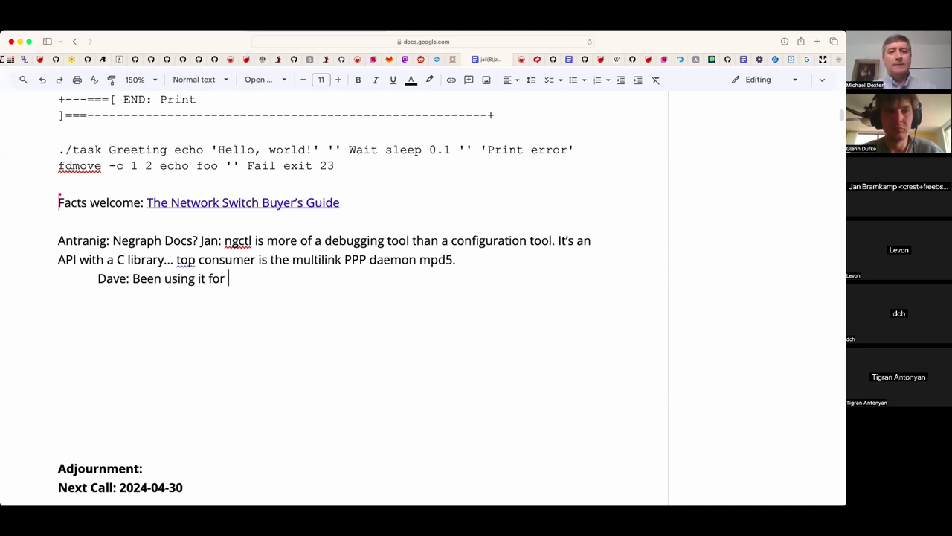
{"action": "type", "text": "YEARS"}
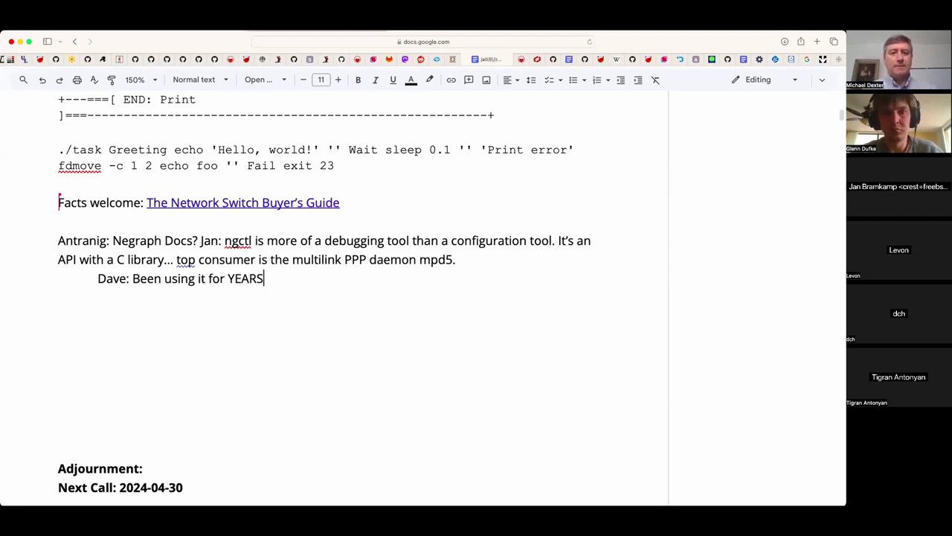
{"action": "type", "text": ". A decade."}
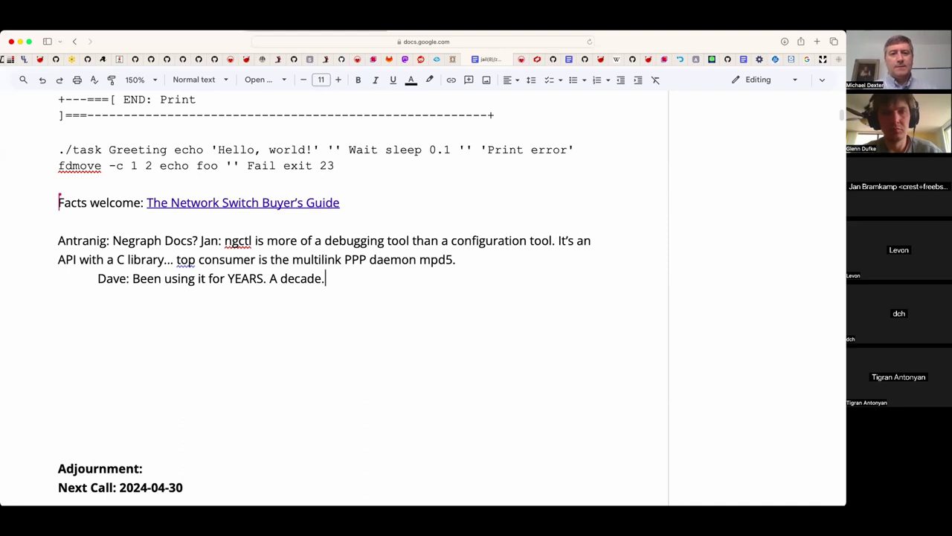
{"action": "key", "text": "BackSpace"}
{"action": "type", "text": "and it just work"}
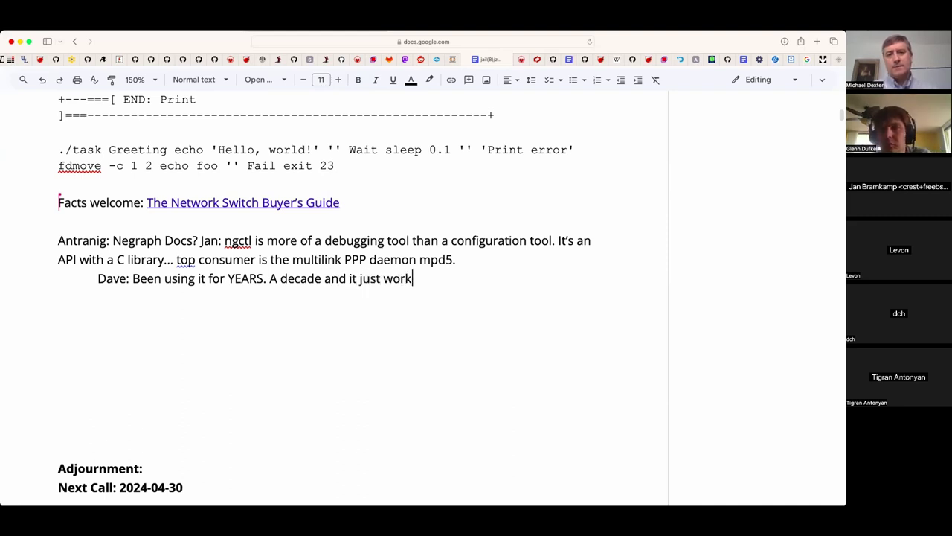
{"action": "type", "text": "s."}
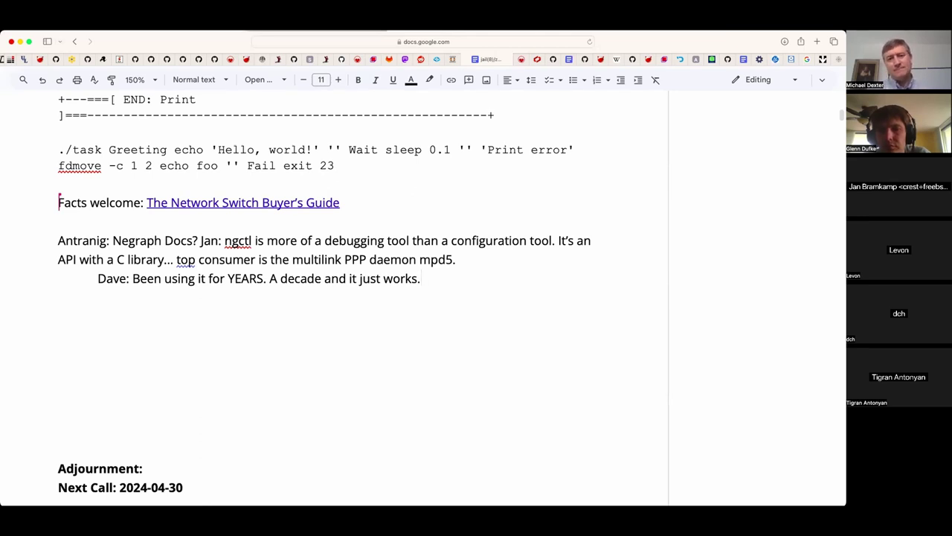
- Continue the speaker's note with "Not sure of the throughput overhead given the limitations of the ISP used with it."
{"action": "type", "text": "No"}
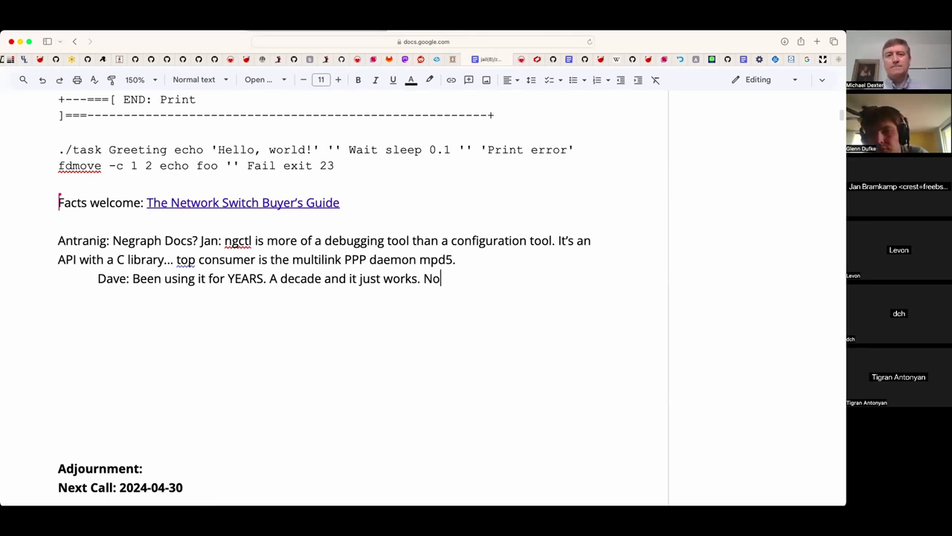
{"action": "type", "text": "t sure of the "}
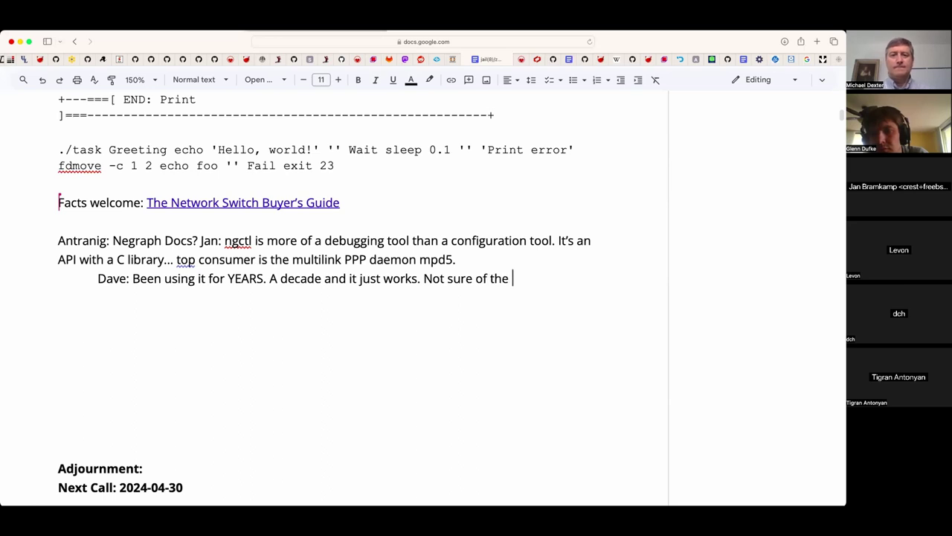
{"action": "type", "text": "throughput "}
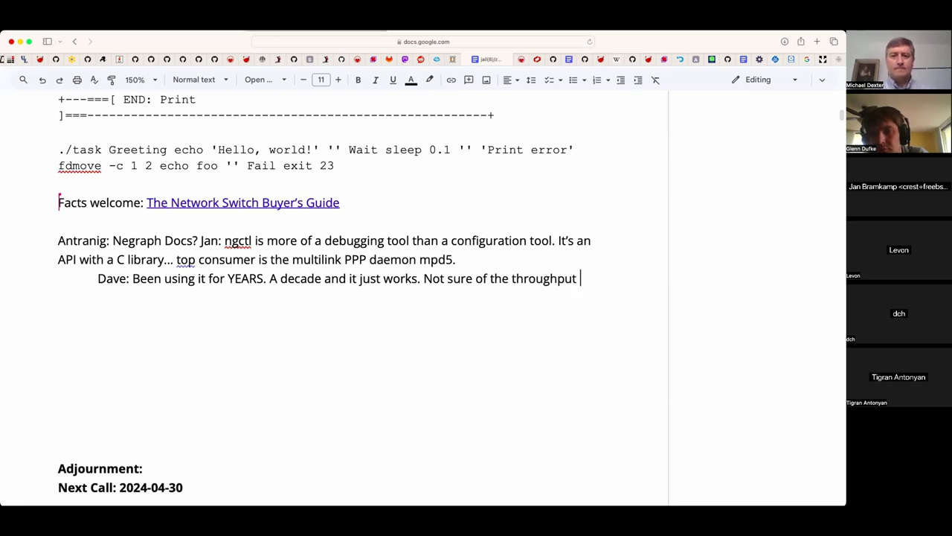
{"action": "type", "text": "overhead given the l"}
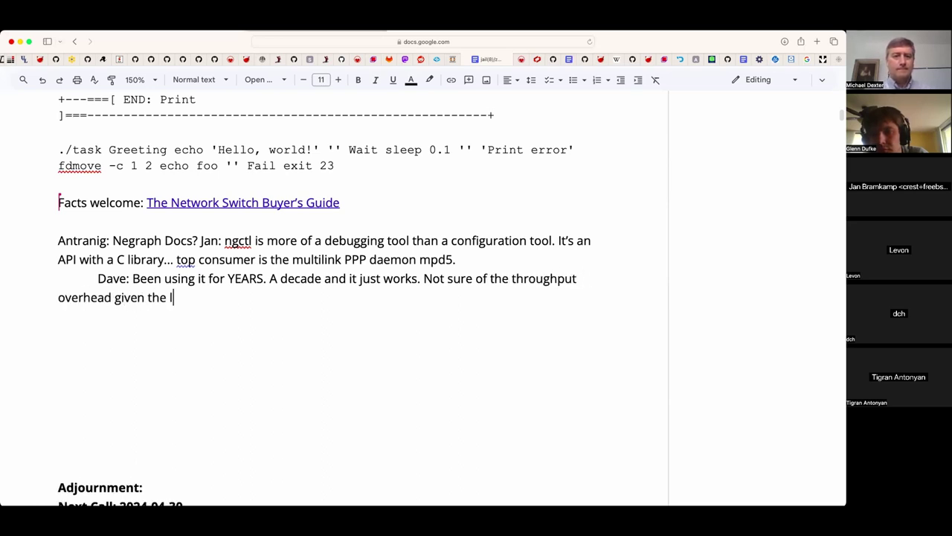
{"action": "type", "text": "imitations of the "}
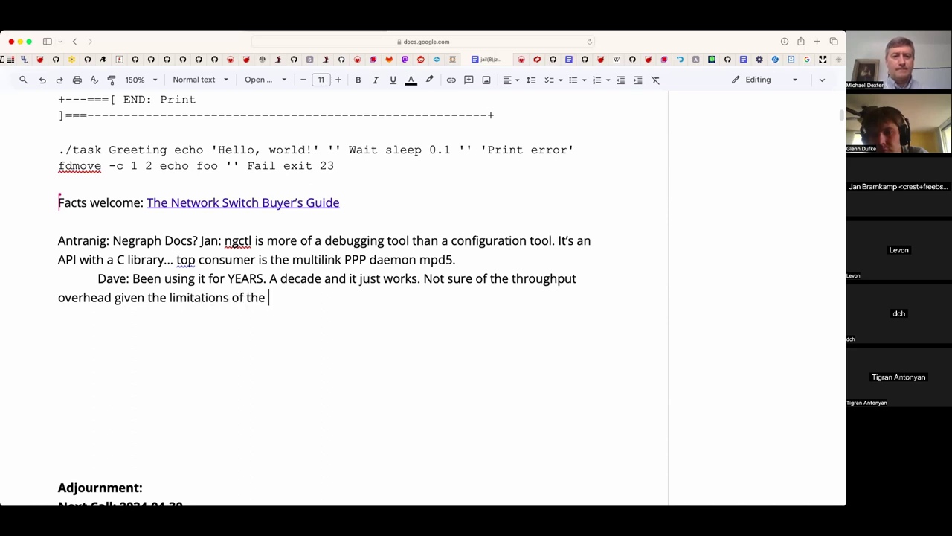
{"action": "type", "text": "SI"}
{"action": "key", "text": "BackSpace"}
{"action": "key", "text": "BackSpace"}
{"action": "type", "text": "ISP use"}
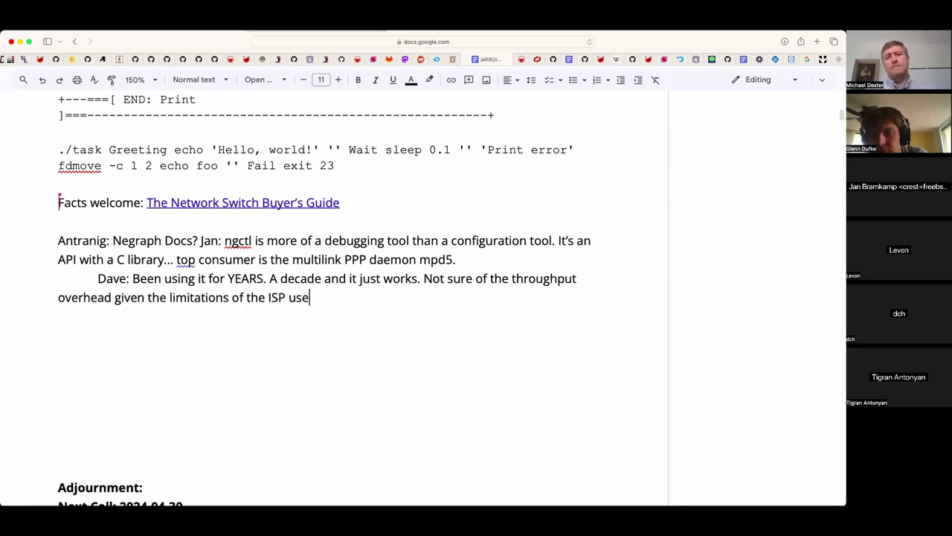
{"action": "type", "text": "d with it."}
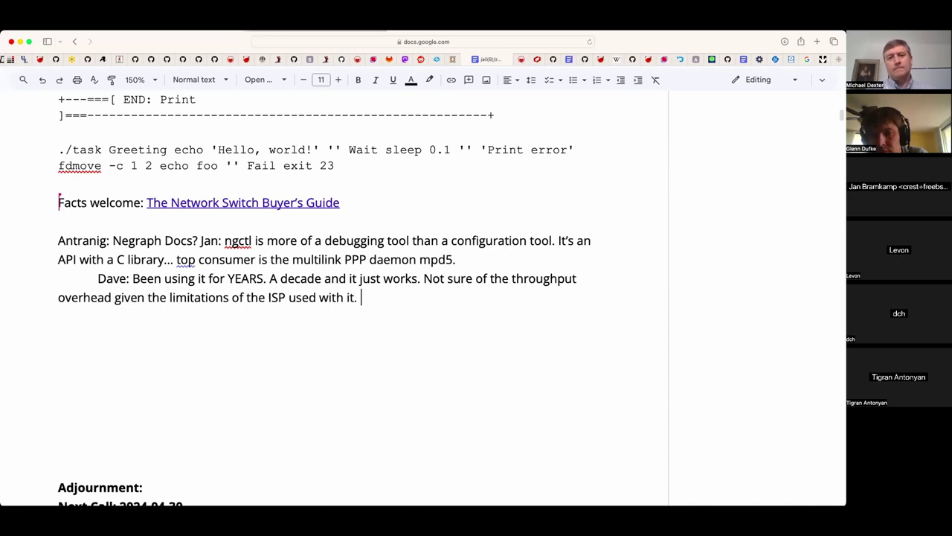
- Add a new indented line reading "Very flexible: You can create your own node types in userspace as daemons/prototypes."
{"action": "key", "text": "Return"}
{"action": "key", "text": "Tab"}
{"action": "type", "text": "Very flexible: You can d"}
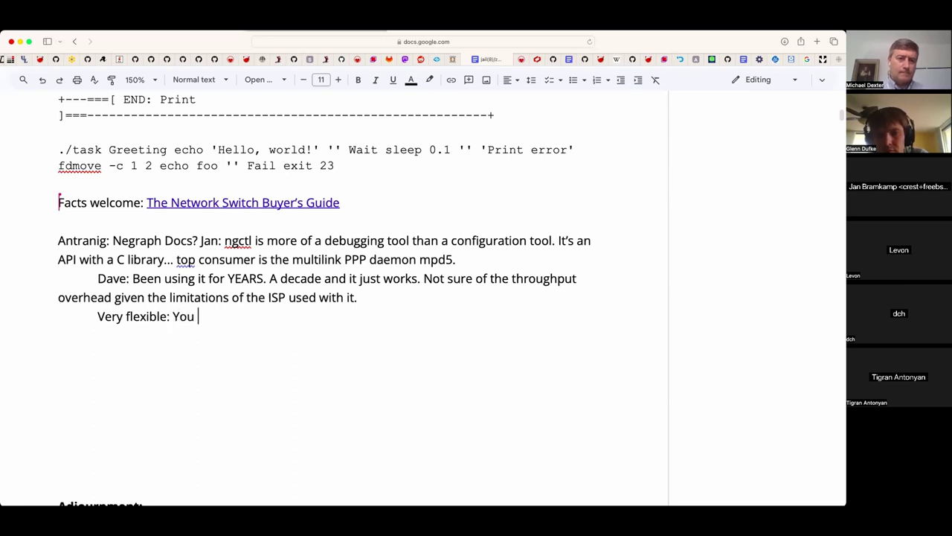
{"action": "key", "text": "BackSpace"}
{"action": "type", "text": "create "}
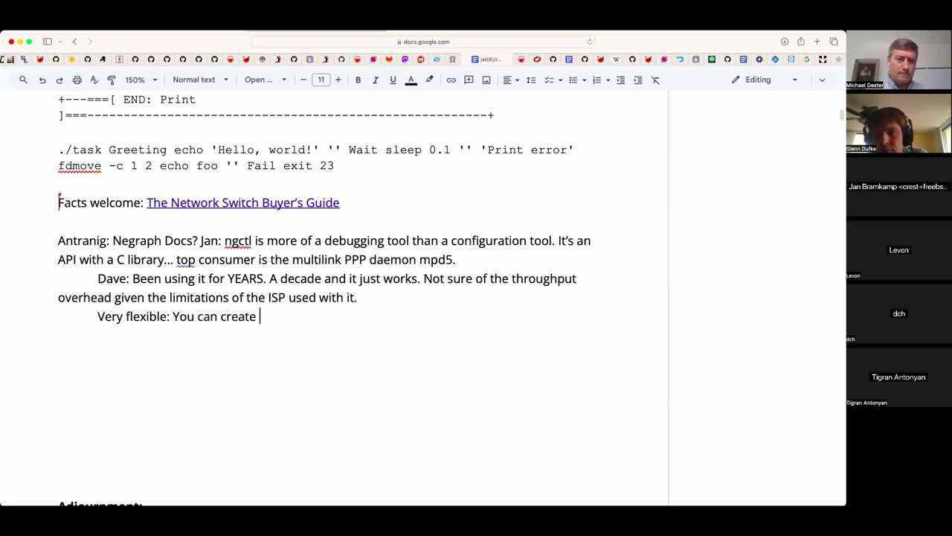
{"action": "type", "text": "your own node "}
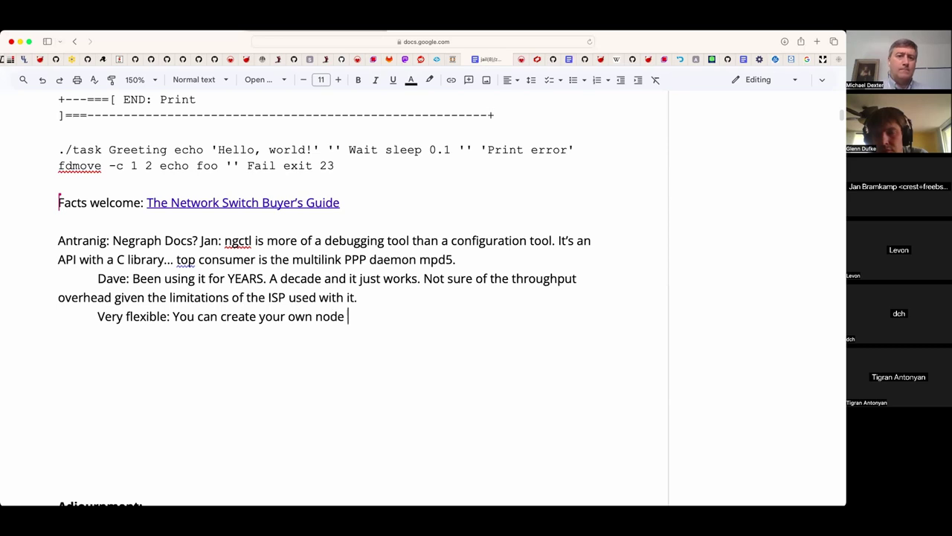
{"action": "type", "text": "types in user"}
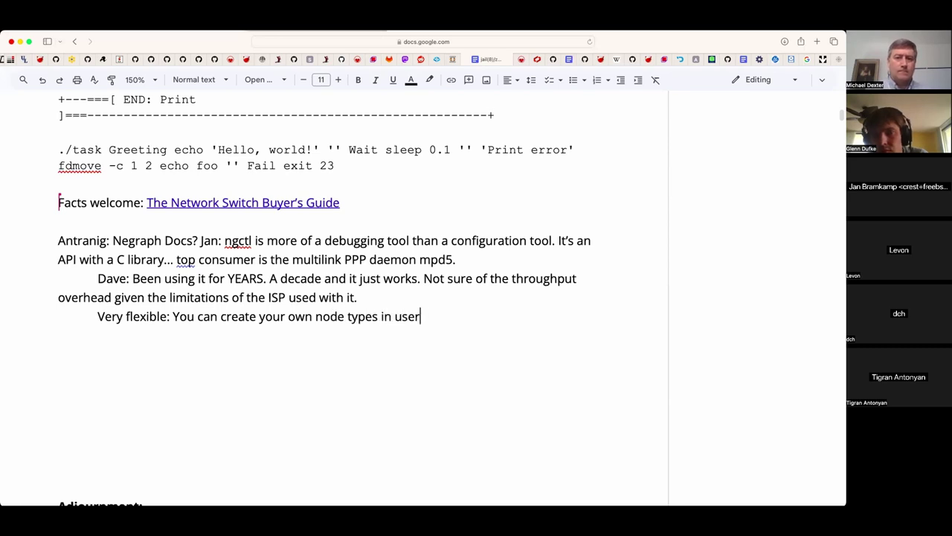
{"action": "type", "text": "space as da"}
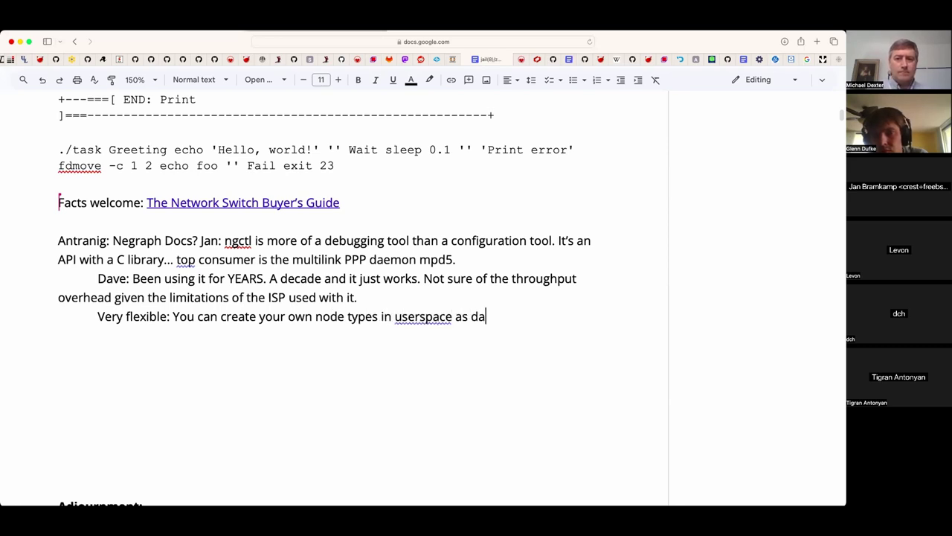
{"action": "type", "text": "emons."}
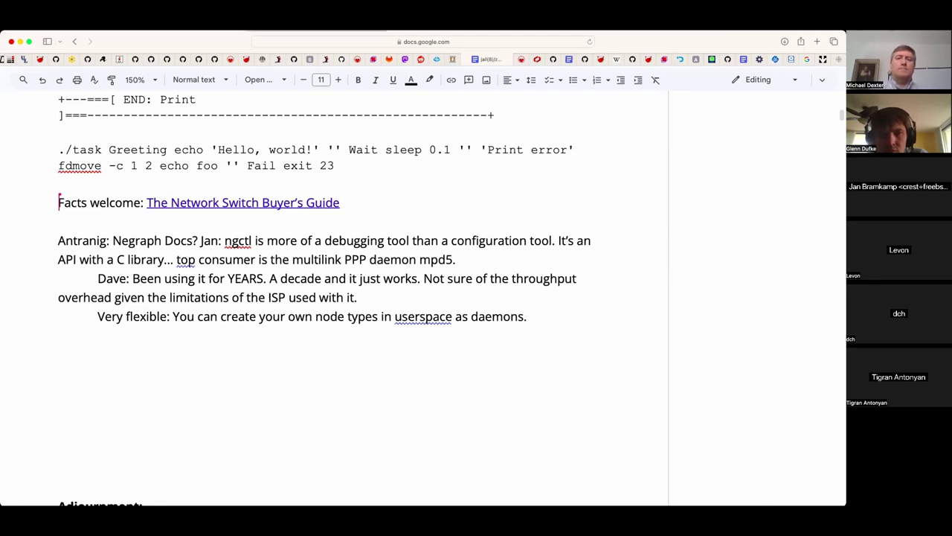
{"action": "key", "text": "BackSpace"}
{"action": "type", "text": "/proto"}
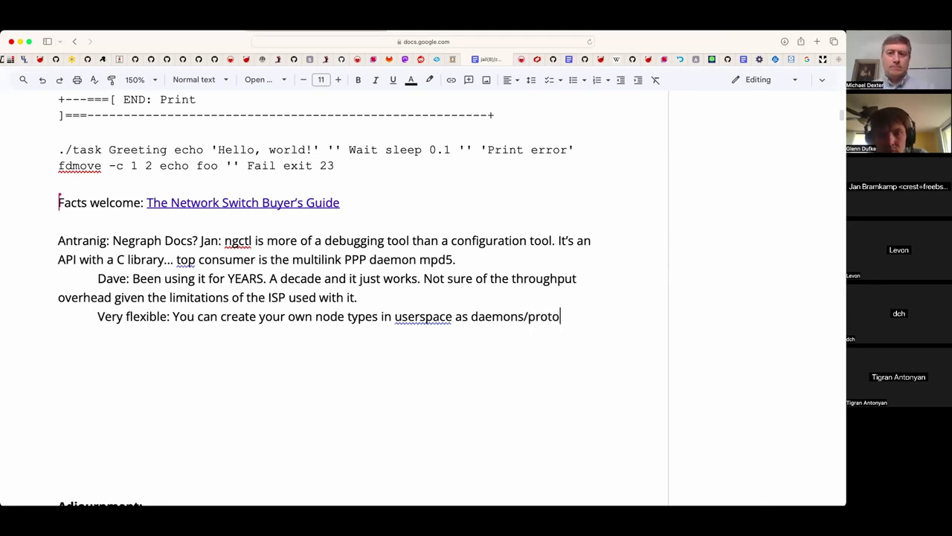
{"action": "type", "text": "types."}
{"action": "scroll", "coordinate": [259, 298], "scroll_direction": "down", "scroll_amount": 2}
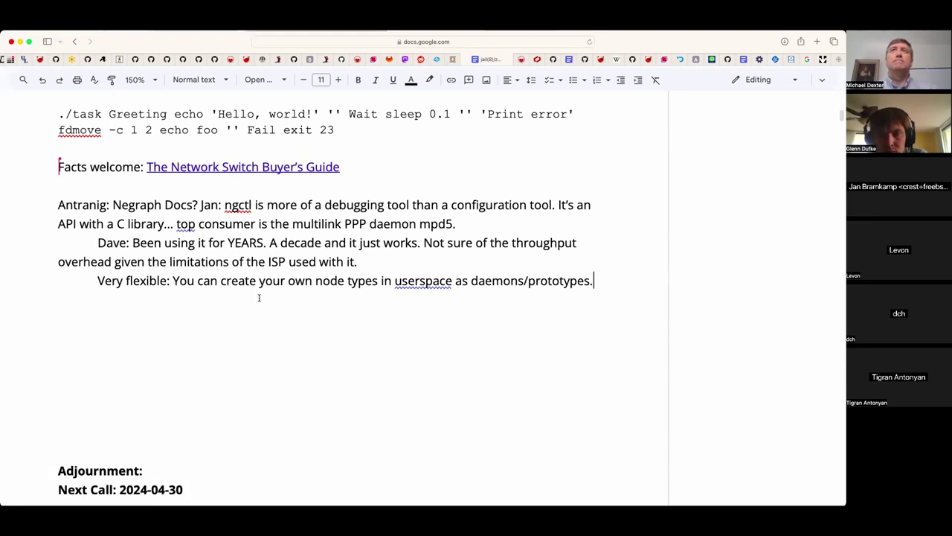
{"action": "key", "text": "Down"}
{"action": "key", "text": "Down"}
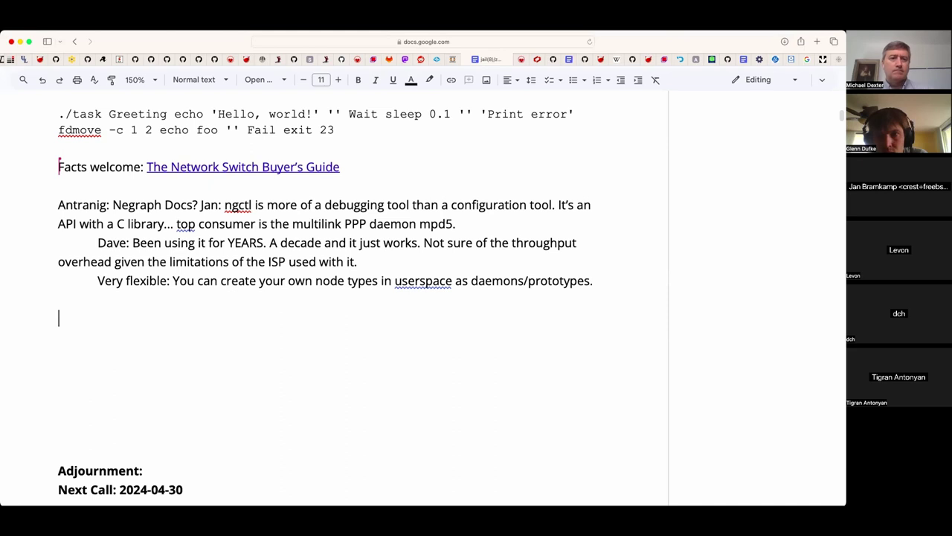
{"action": "key", "text": "super+Tab"}
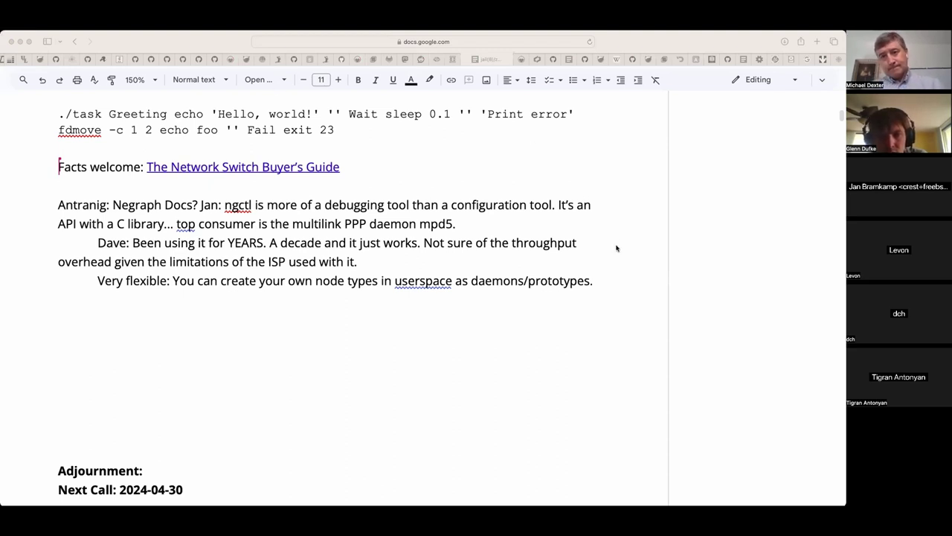
- Add an indented line reading "Can do IP over UDP..." directly below the "Very flexible" note
{"action": "left_click", "coordinate": [468, 345]}
{"action": "scroll", "coordinate": [468, 343], "scroll_direction": "down", "scroll_amount": 1}
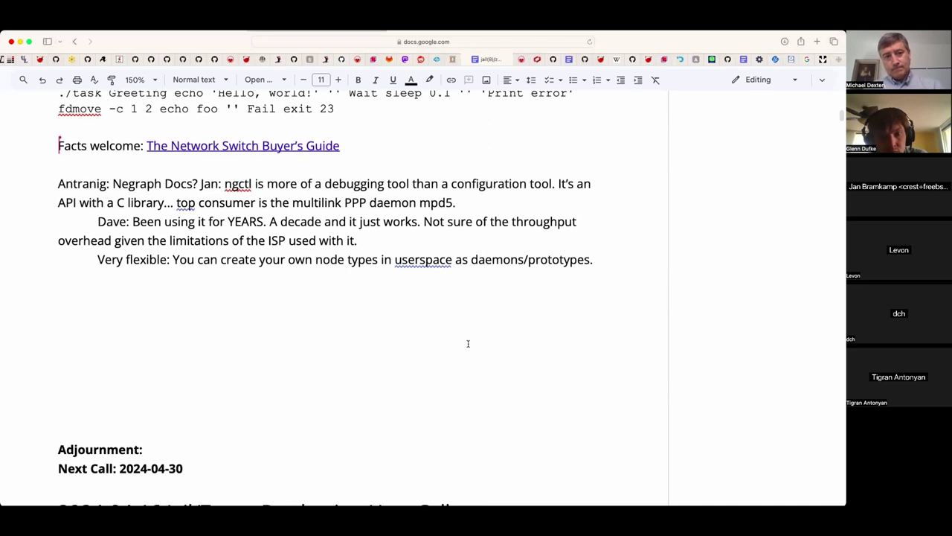
{"action": "double_click", "coordinate": [457, 277]}
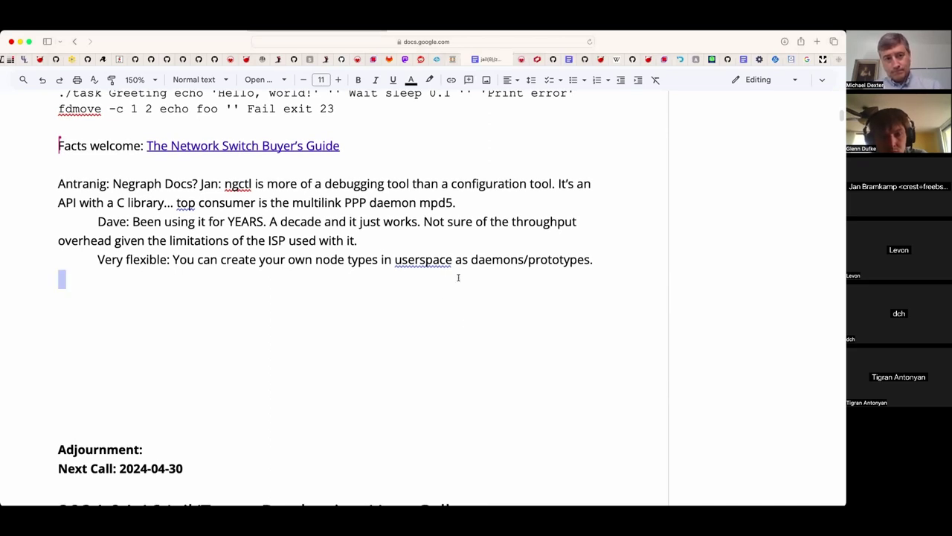
{"action": "key", "text": "Left"}
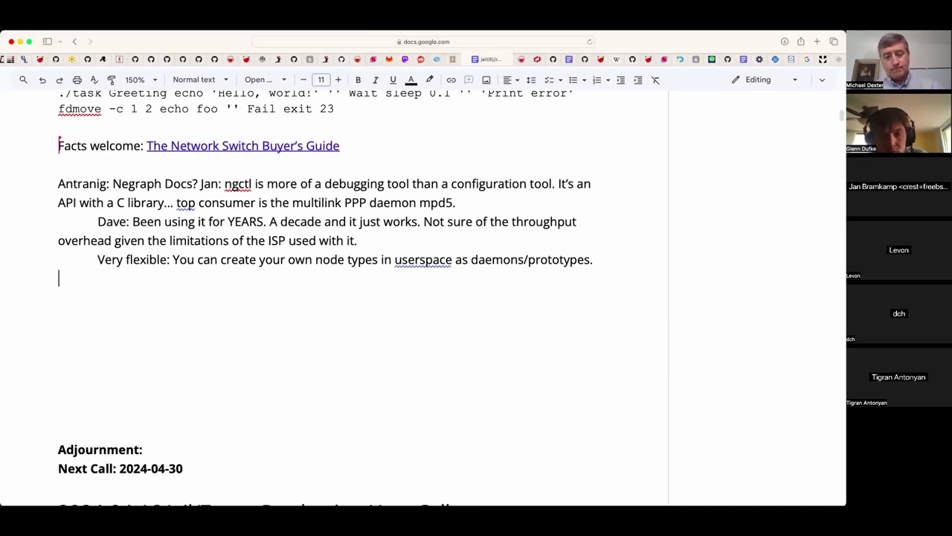
{"action": "key", "text": "Tab"}
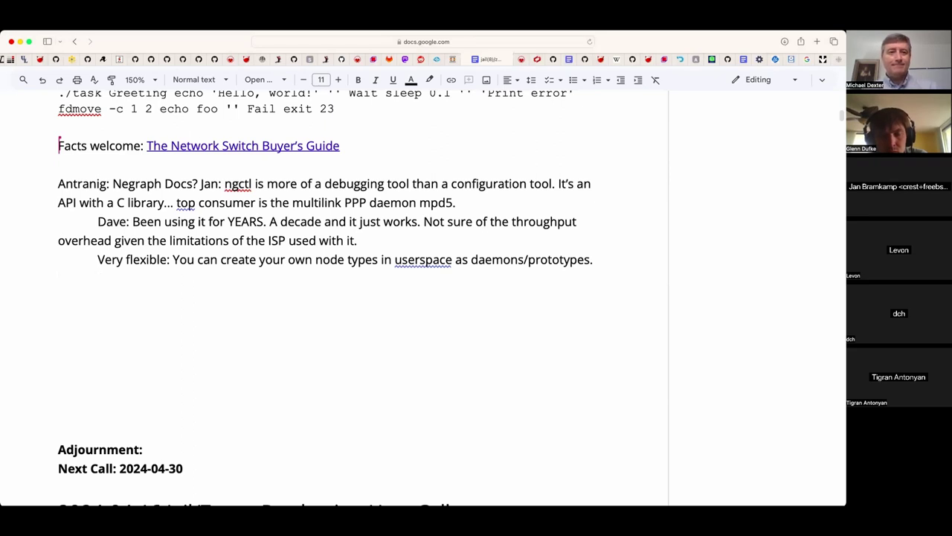
{"action": "type", "text": "Can do IP over UD"}
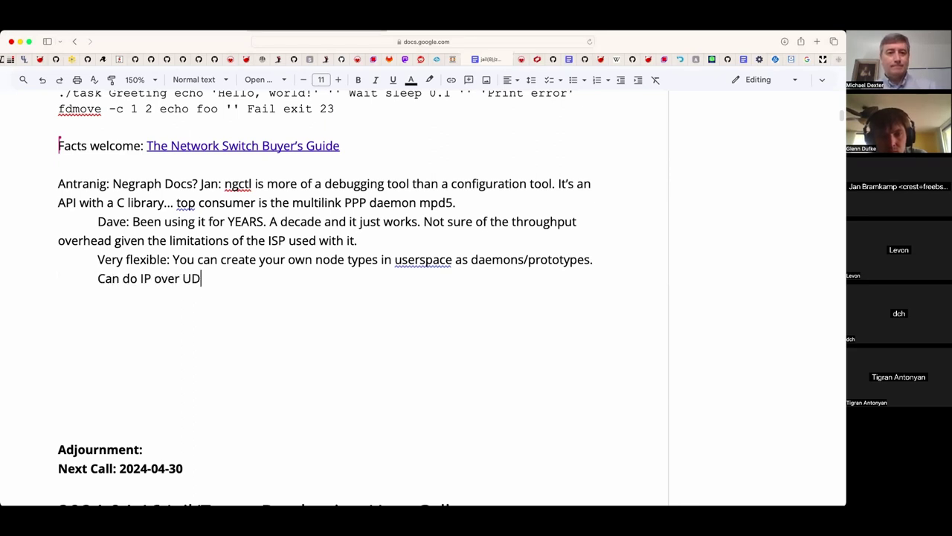
{"action": "type", "text": "P..."}
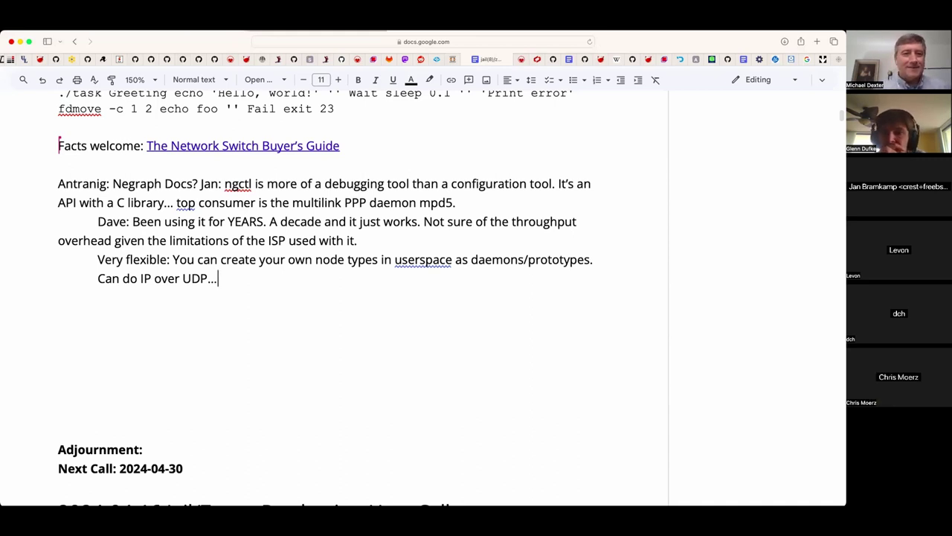
{"action": "left_click", "coordinate": [197, 312]}
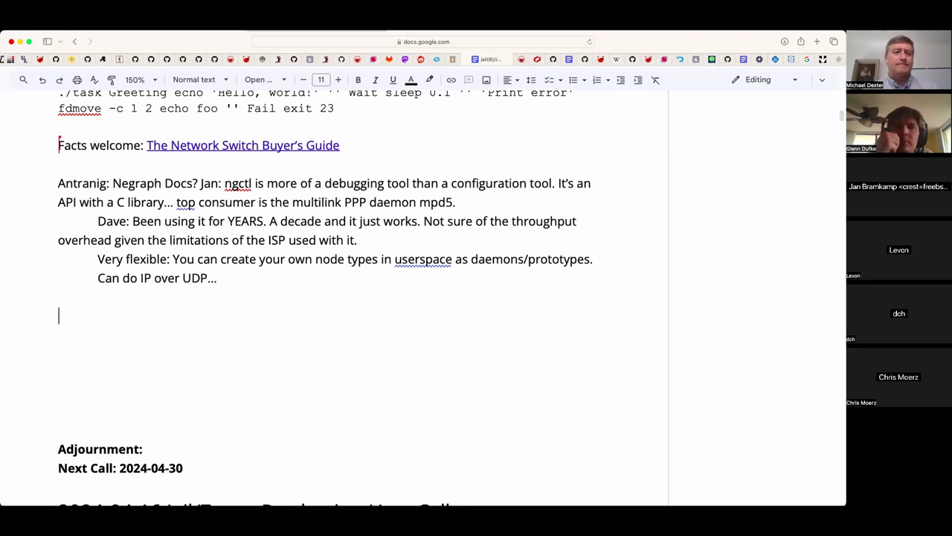
{"action": "type", "text": "Chris:"}
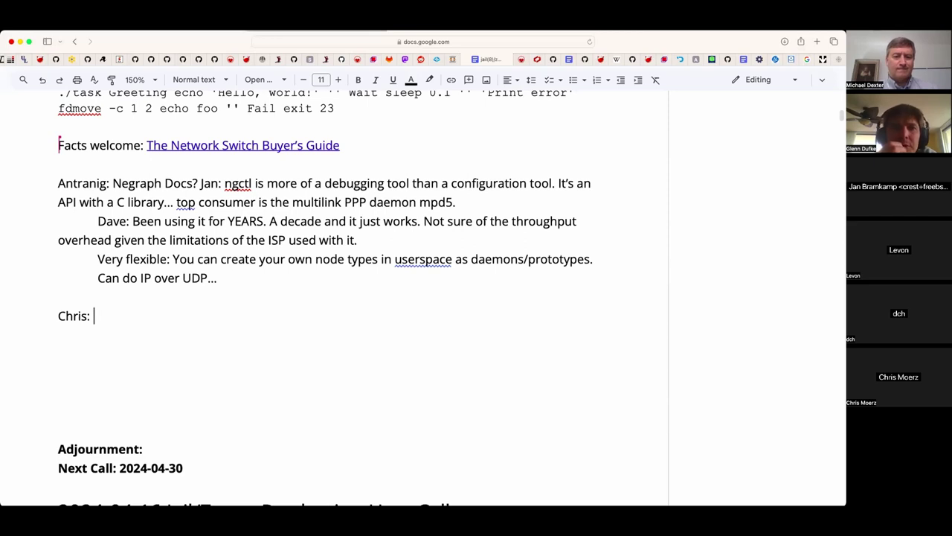
{"action": "key", "text": "BackSpace"}
{"action": "key", "text": "BackSpace"}
{"action": "key", "text": "BackSpace"}
{"action": "key", "text": "BackSpace"}
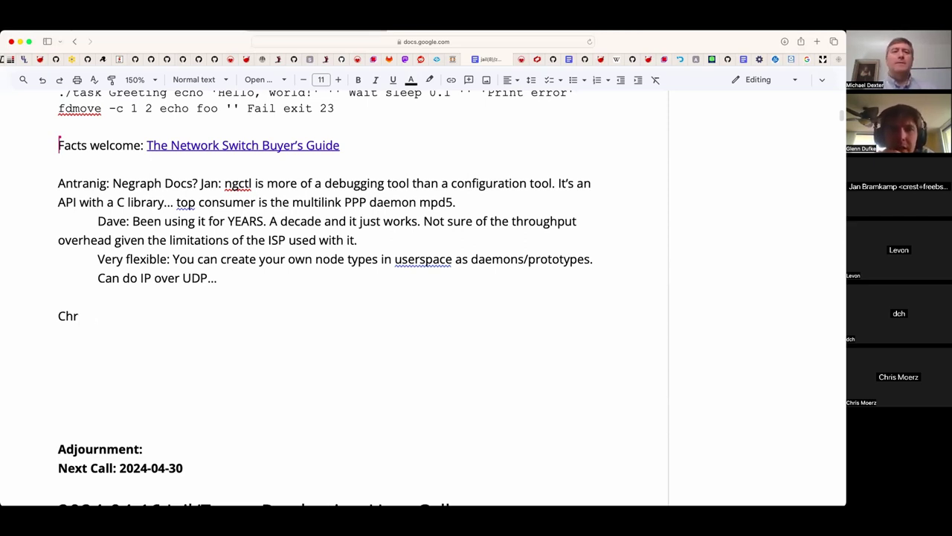
- Replace the partly deleted name below the IP over UDP note with the correct speaker's first name and a colon
{"action": "key", "text": "super+shift+Left"}
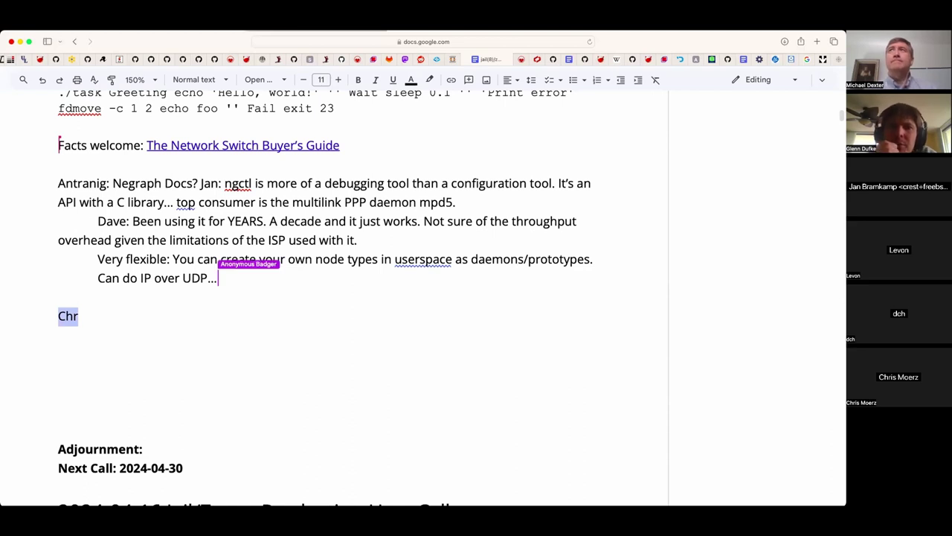
{"action": "type", "text": "GLen:"}
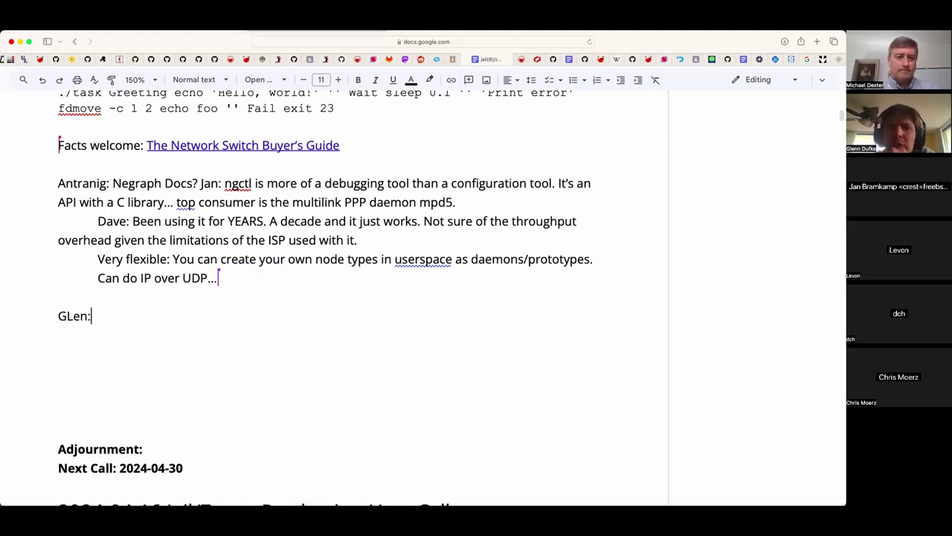
{"action": "key", "text": "Left"}
{"action": "key", "text": "Left"}
{"action": "key", "text": "Left"}
{"action": "key", "text": "BackSpace"}
{"action": "type", "text": "l"}
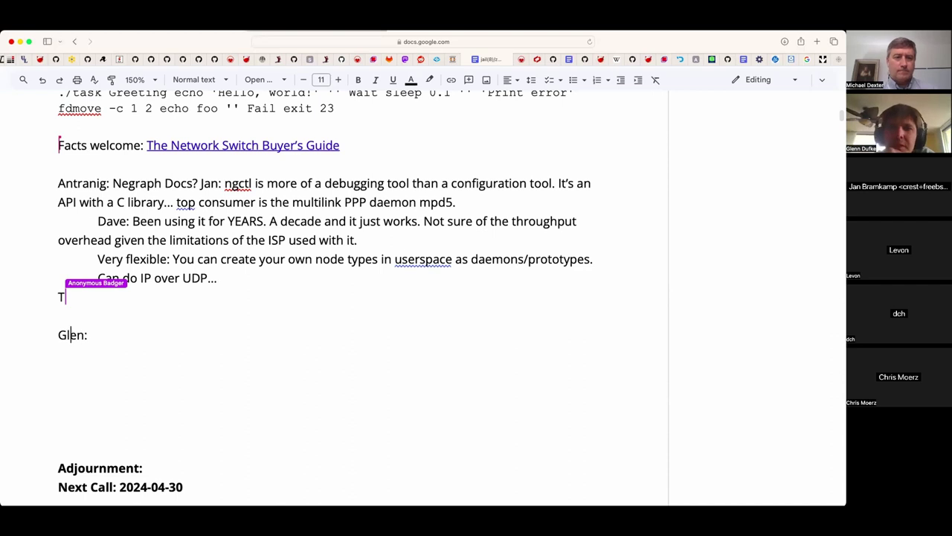
{"action": "key", "text": "Right"}
{"action": "key", "text": "Right"}
{"action": "key", "text": "Right"}
{"action": "key", "text": "BackSpace"}
{"action": "type", "text": "n:"}
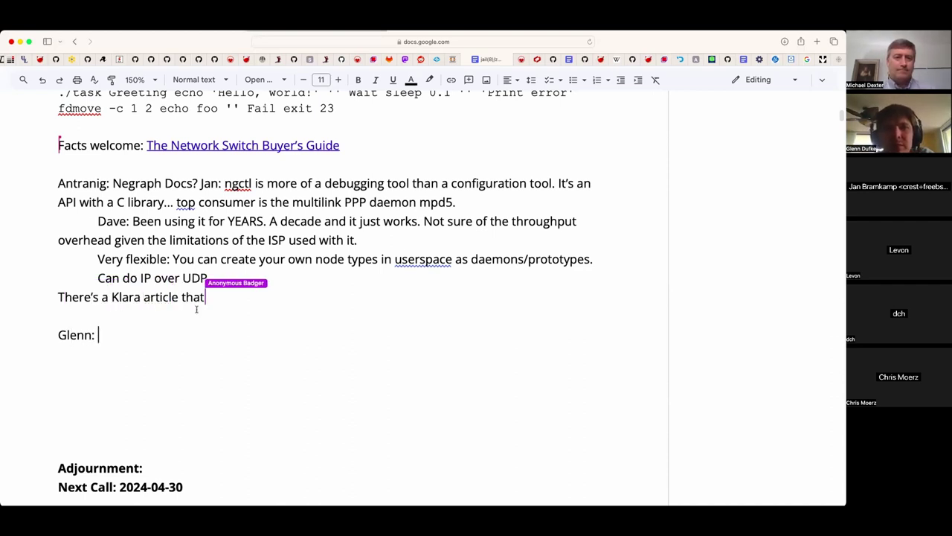
- Correct the spelling of the second attendee's first name in the Attendees list by adding a second "n"
{"action": "scroll", "coordinate": [197, 309], "scroll_direction": "up", "scroll_amount": 10}
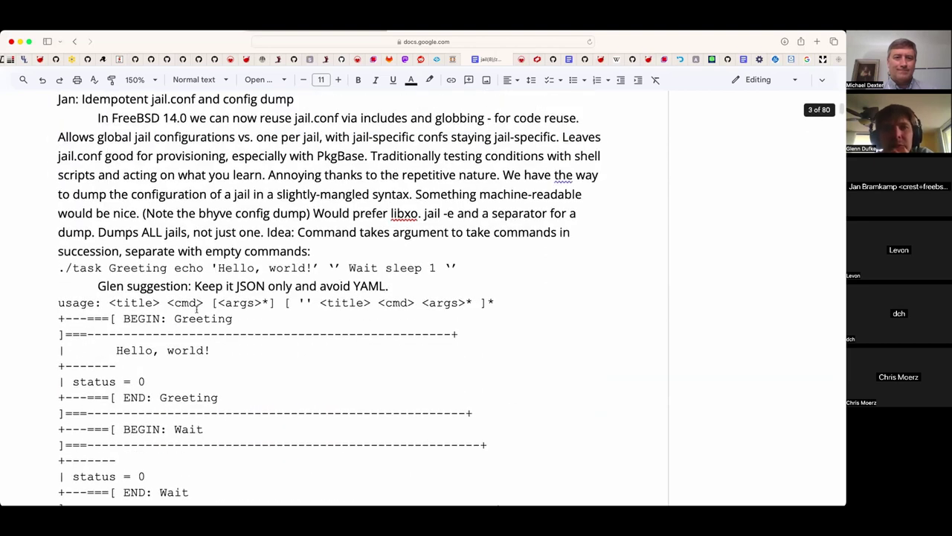
{"action": "scroll", "coordinate": [196, 308], "scroll_direction": "up", "scroll_amount": 6}
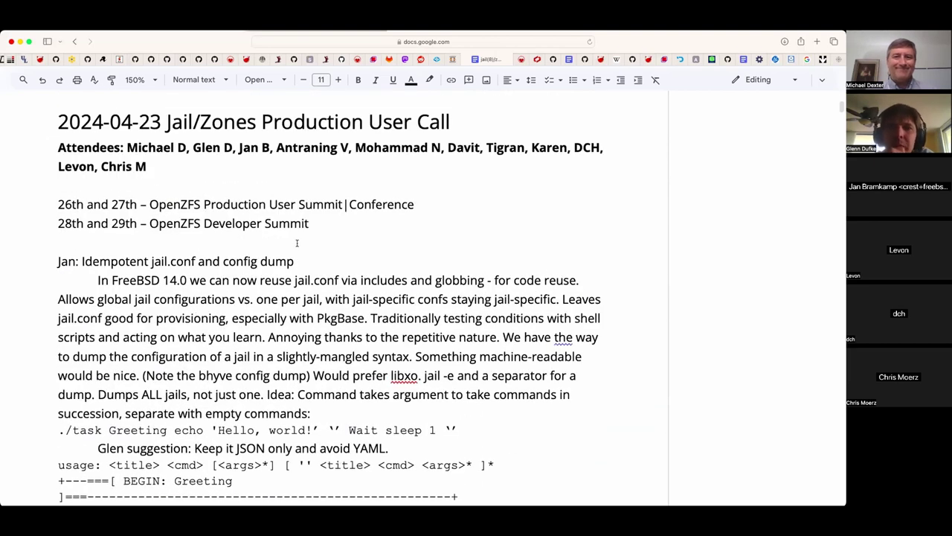
{"action": "left_click", "coordinate": [221, 148]}
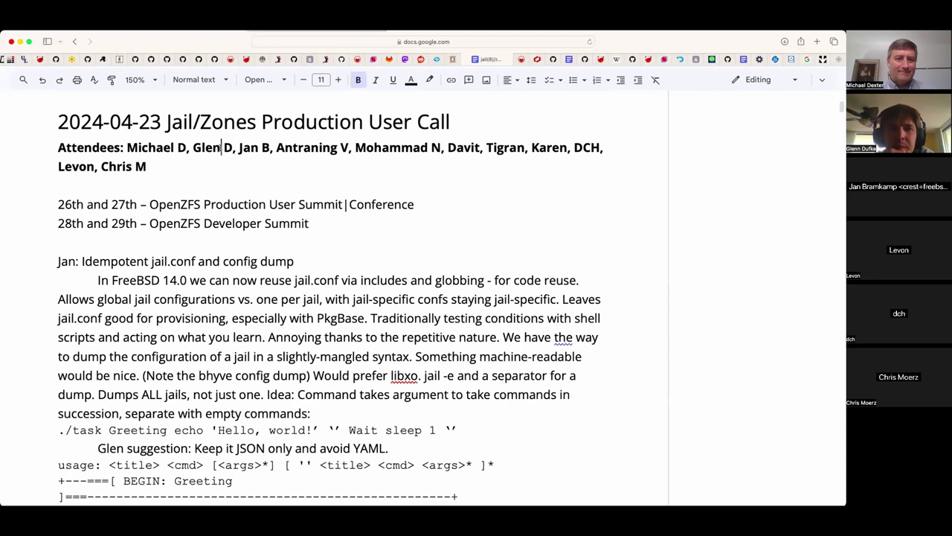
{"action": "type", "text": "n"}
- Write the question "What is the "jail manager of choice"?" after the speaker's name in the last note
{"action": "scroll", "coordinate": [221, 152], "scroll_direction": "down", "scroll_amount": 10}
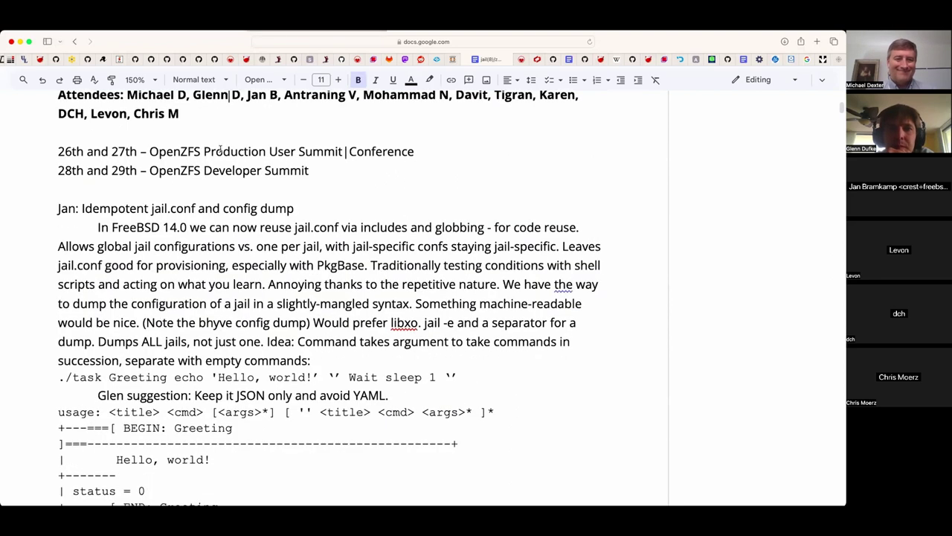
{"action": "scroll", "coordinate": [221, 157], "scroll_direction": "down", "scroll_amount": 5}
{"action": "left_click", "coordinate": [199, 367]}
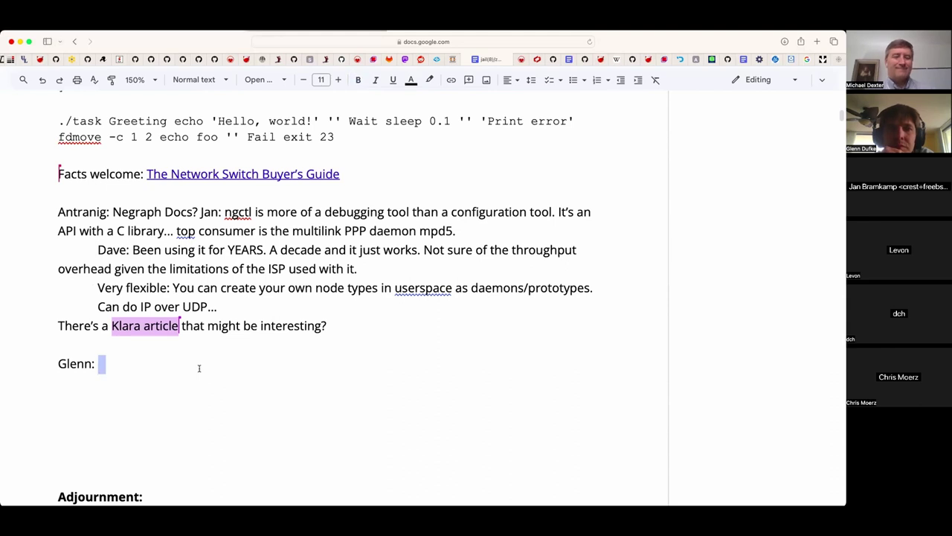
{"action": "type", "text": "WHat"}
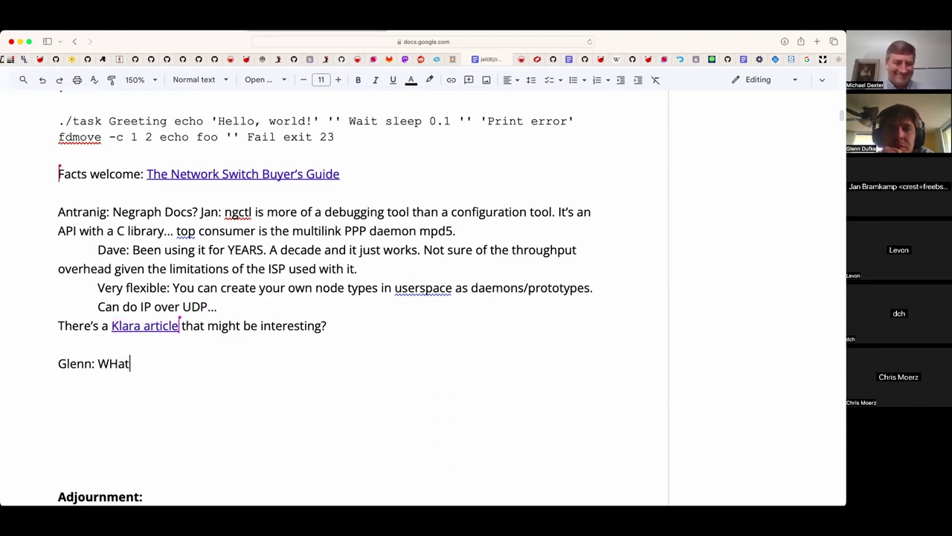
{"action": "key", "text": "BackSpace"}
{"action": "key", "text": "BackSpace"}
{"action": "key", "text": "BackSpace"}
{"action": "type", "text": "hat is teh"}
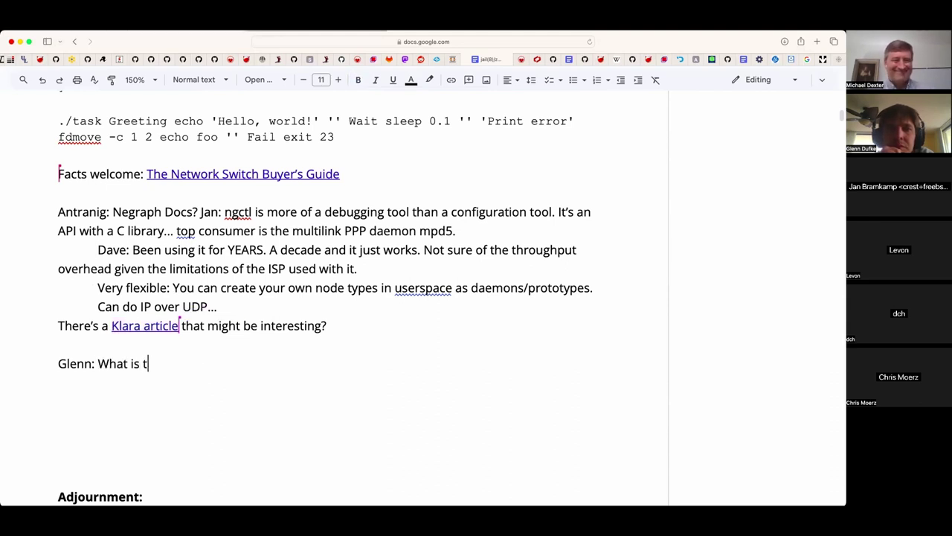
{"action": "key", "text": "BackSpace"}
{"action": "key", "text": "BackSpace"}
{"action": "type", "text": "he "}
{"action": "type", "text": "\"ja"}
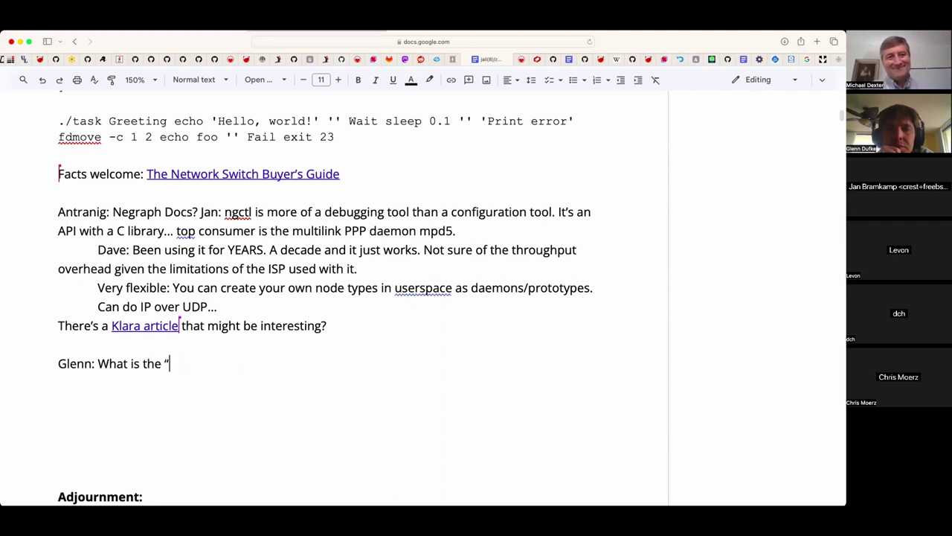
{"action": "type", "text": "il ma"}
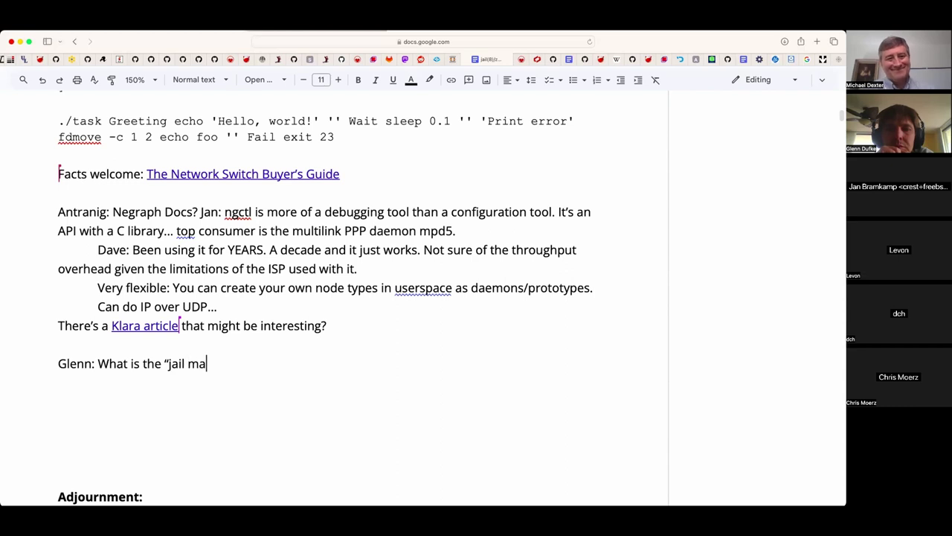
{"action": "type", "text": "nager of choice\""}
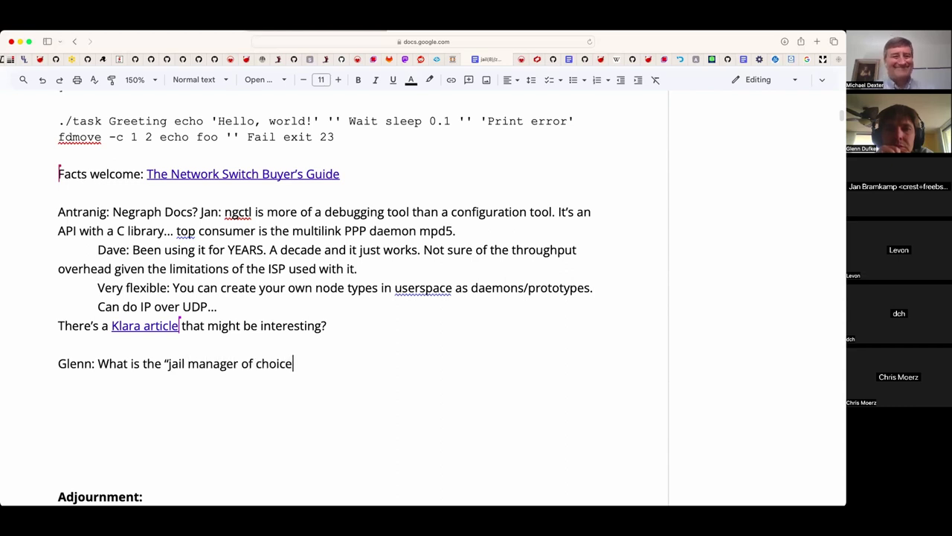
{"action": "key", "text": "BackSpace"}
{"action": "type", "text": "? "}
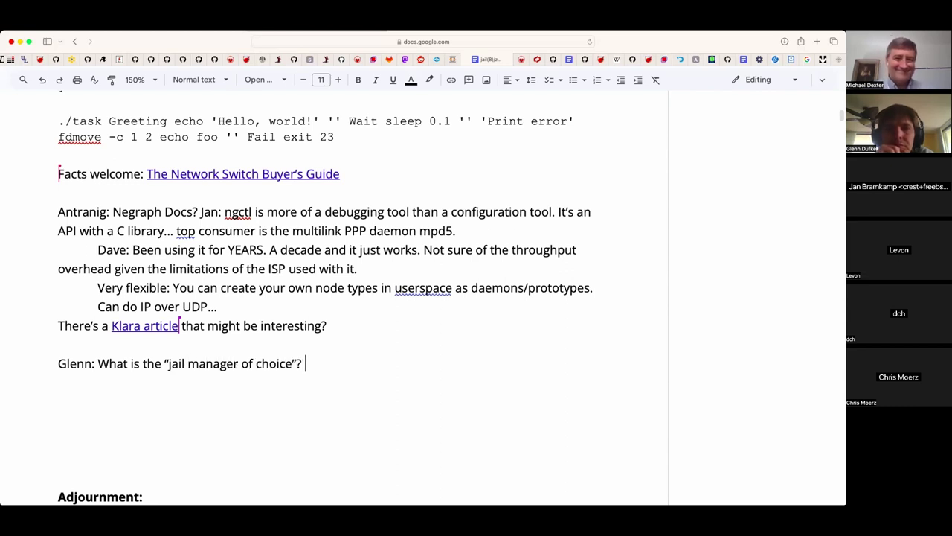
- Answer the jail manager question on the same line with "Jail! Rite of passage"
{"action": "type", "text": "Jail!"}
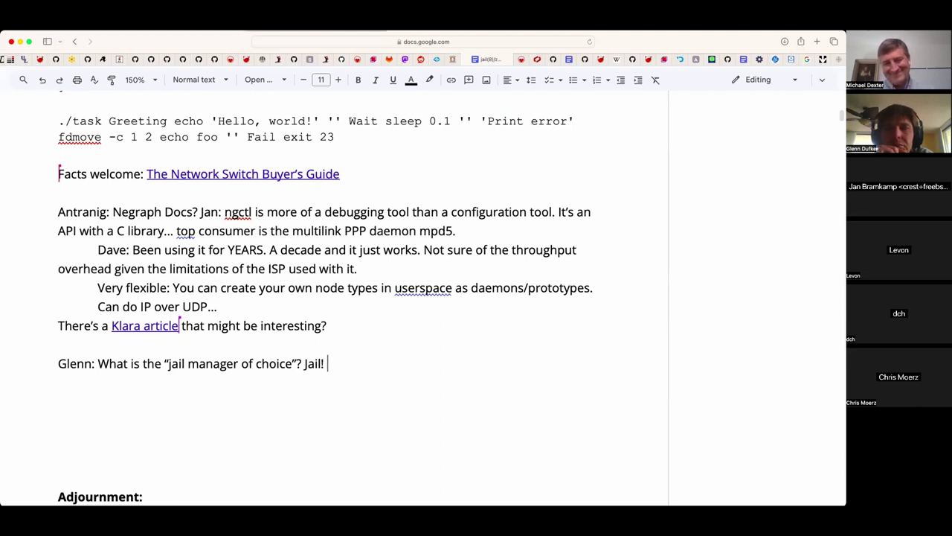
{"action": "type", "text": "Rite "}
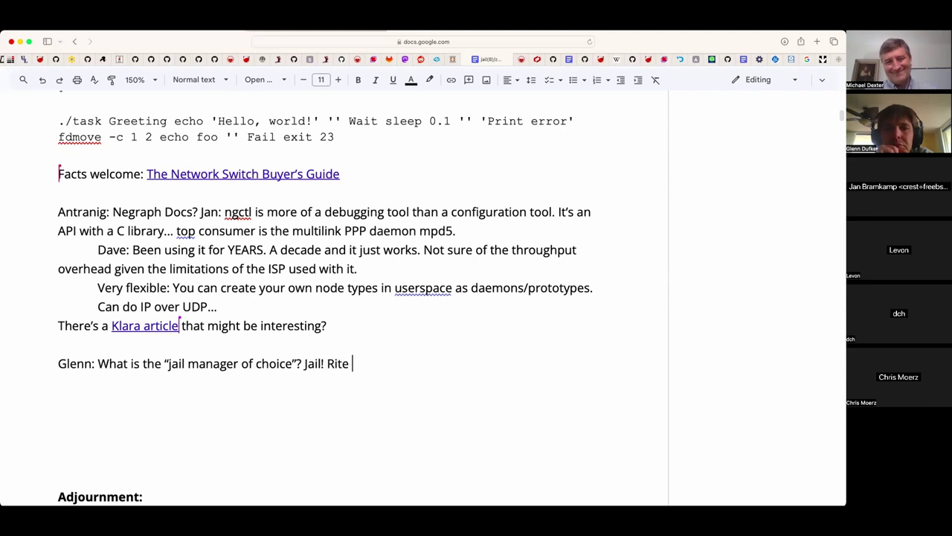
{"action": "type", "text": "of passage"}
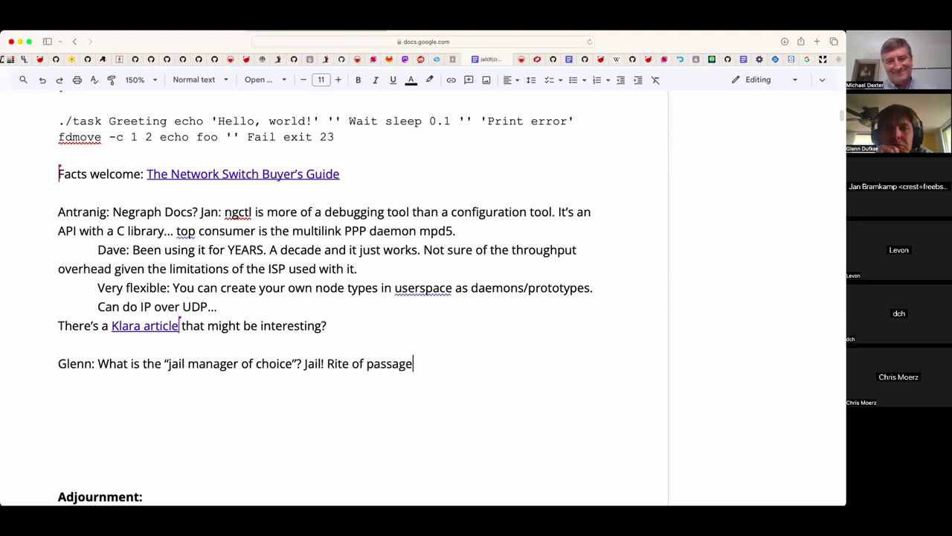
- Continue the rite of passage remark with ": Think it should be done differently"
{"action": "type", "text": ": Thin"}
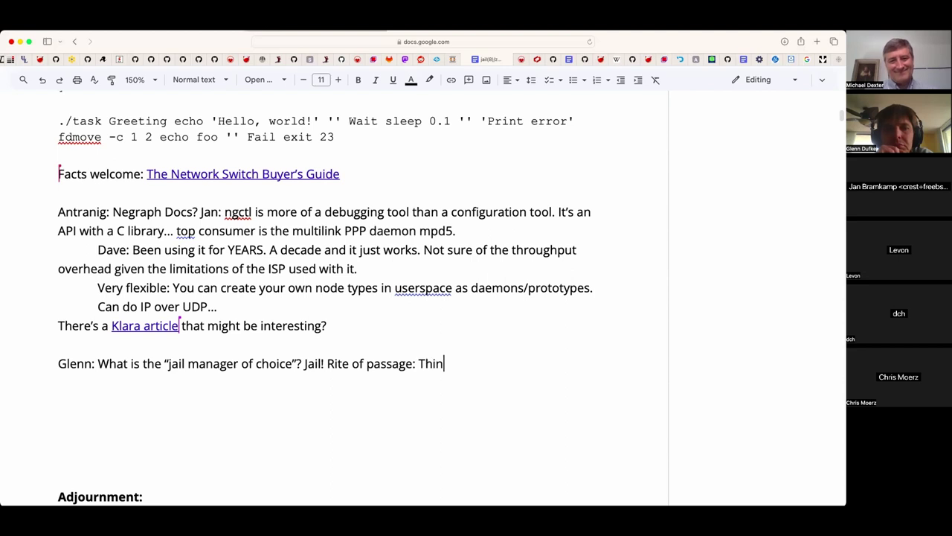
{"action": "type", "text": "k it do"}
{"action": "key", "text": "BackSpace"}
{"action": "key", "text": "BackSpace"}
{"action": "type", "text": "sohuld"}
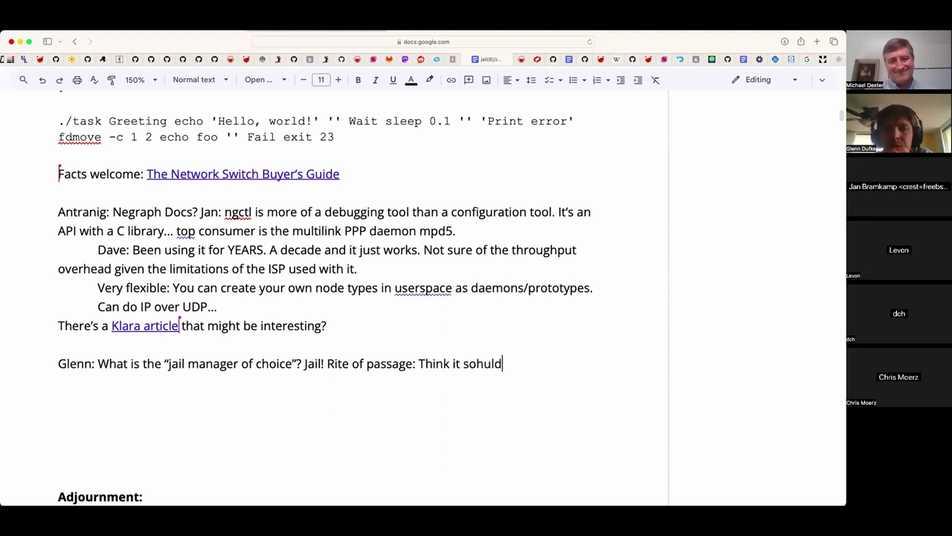
{"action": "type", "text": " be"}
{"action": "key", "text": "BackSpace"}
{"action": "key", "text": "BackSpace"}
{"action": "key", "text": "BackSpace"}
{"action": "key", "text": "BackSpace"}
{"action": "key", "text": "BackSpace"}
{"action": "key", "text": "BackSpace"}
{"action": "key", "text": "BackSpace"}
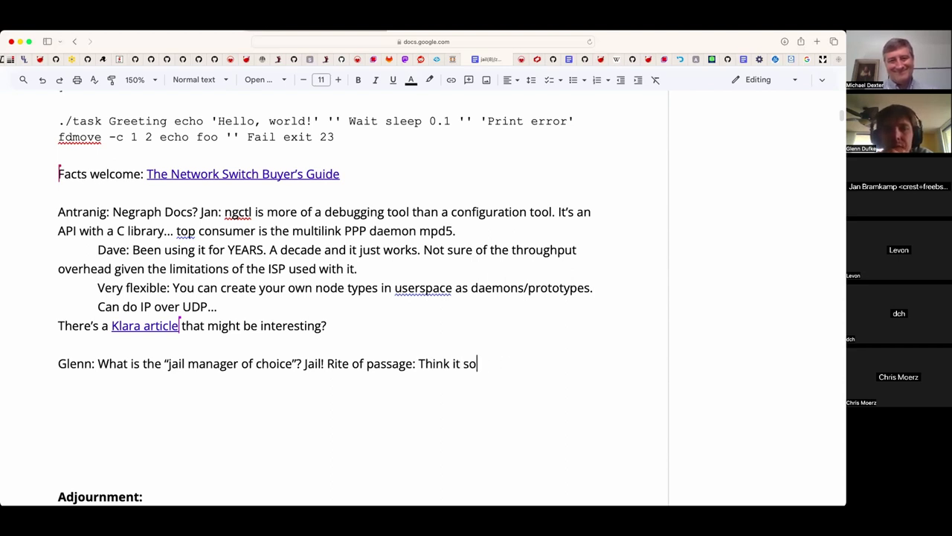
{"action": "key", "text": "BackSpace"}
{"action": "type", "text": "hould be doine "}
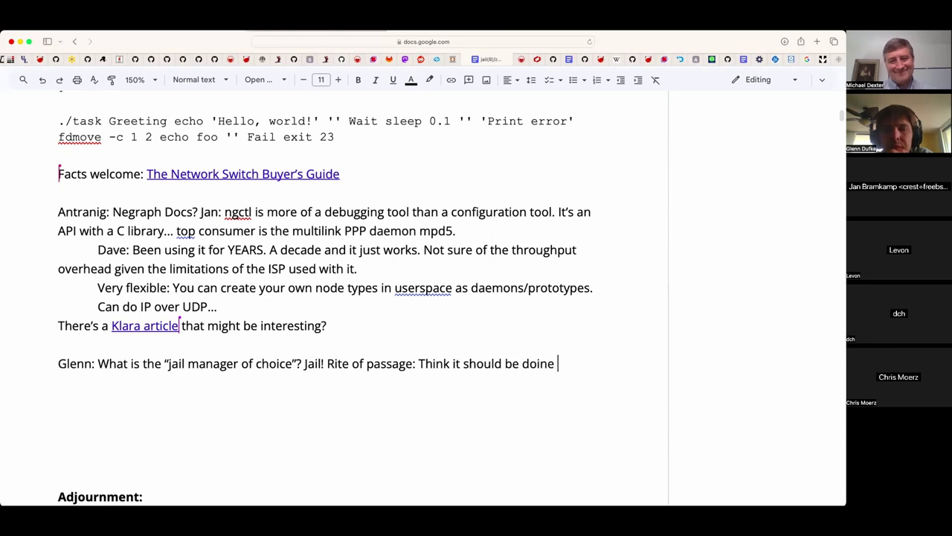
{"action": "type", "text": "d"}
{"action": "key", "text": "BackSpace"}
{"action": "key", "text": "BackSpace"}
{"action": "key", "text": "BackSpace"}
{"action": "key", "text": "BackSpace"}
{"action": "key", "text": "BackSpace"}
{"action": "type", "text": "ne differently"}
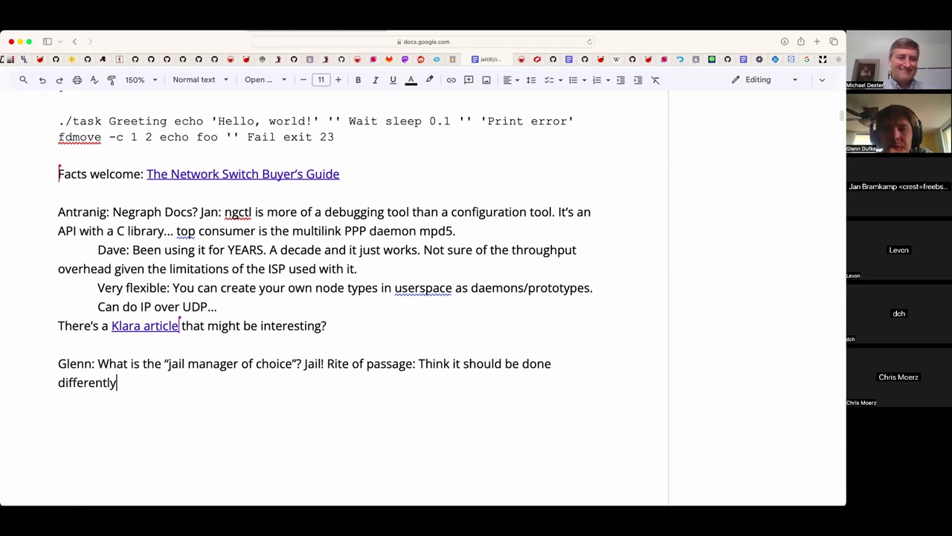
- Finish the jail manager note with "... do something, burn out..."
{"action": "type", "text": "... "}
{"action": "type", "text": "s"}
{"action": "key", "text": "BackSpace"}
{"action": "type", "text": "so"}
{"action": "key", "text": "BackSpace"}
{"action": "key", "text": "BackSpace"}
{"action": "type", "text": "do somehting,"}
{"action": "key", "text": "BackSpace"}
{"action": "key", "text": "BackSpace"}
{"action": "key", "text": "BackSpace"}
{"action": "key", "text": "BackSpace"}
{"action": "key", "text": "BackSpace"}
{"action": "key", "text": "BackSpace"}
{"action": "key", "text": "BackSpace"}
{"action": "type", "text": "thing, gurn ou"}
{"action": "key", "text": "BackSpace"}
{"action": "key", "text": "BackSpace"}
{"action": "key", "text": "BackSpace"}
{"action": "key", "text": "BackSpace"}
{"action": "key", "text": "BackSpace"}
{"action": "key", "text": "BackSpace"}
{"action": "key", "text": "BackSpace"}
{"action": "type", "text": "burn out..."}
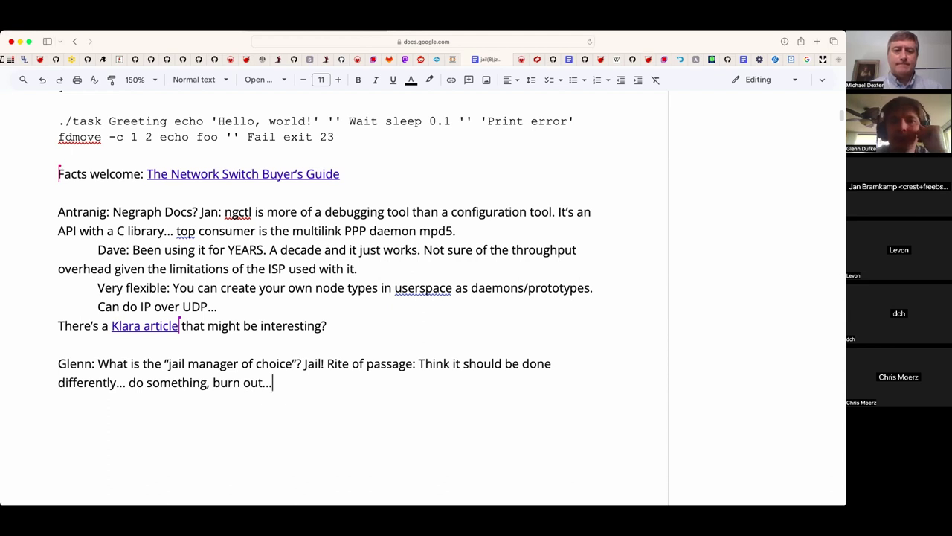
{"action": "scroll", "coordinate": [324, 297], "scroll_direction": "down", "scroll_amount": 2}
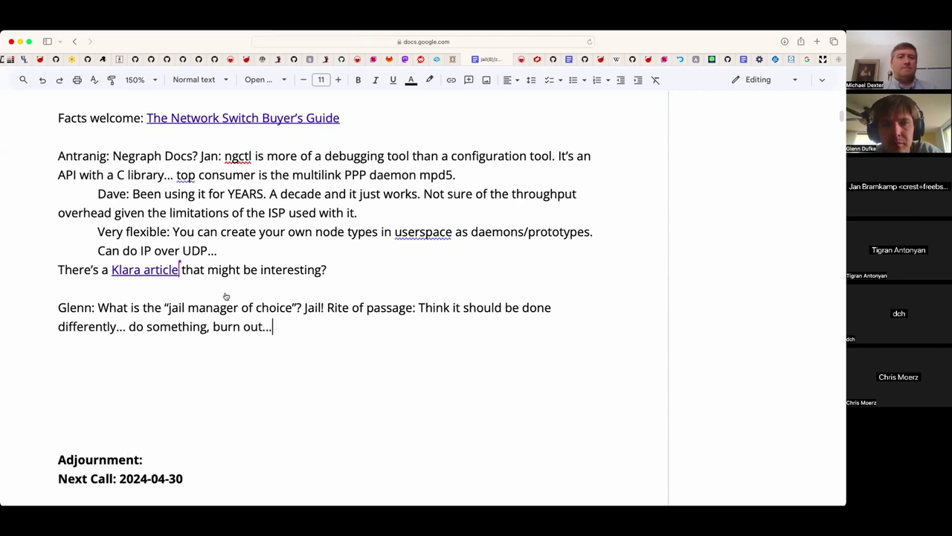
{"action": "key", "text": "super+Tab"}
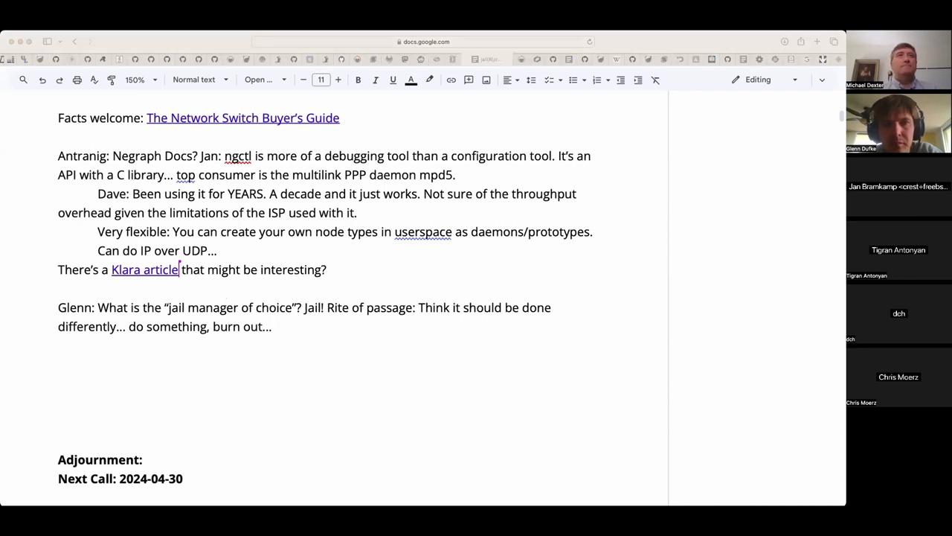